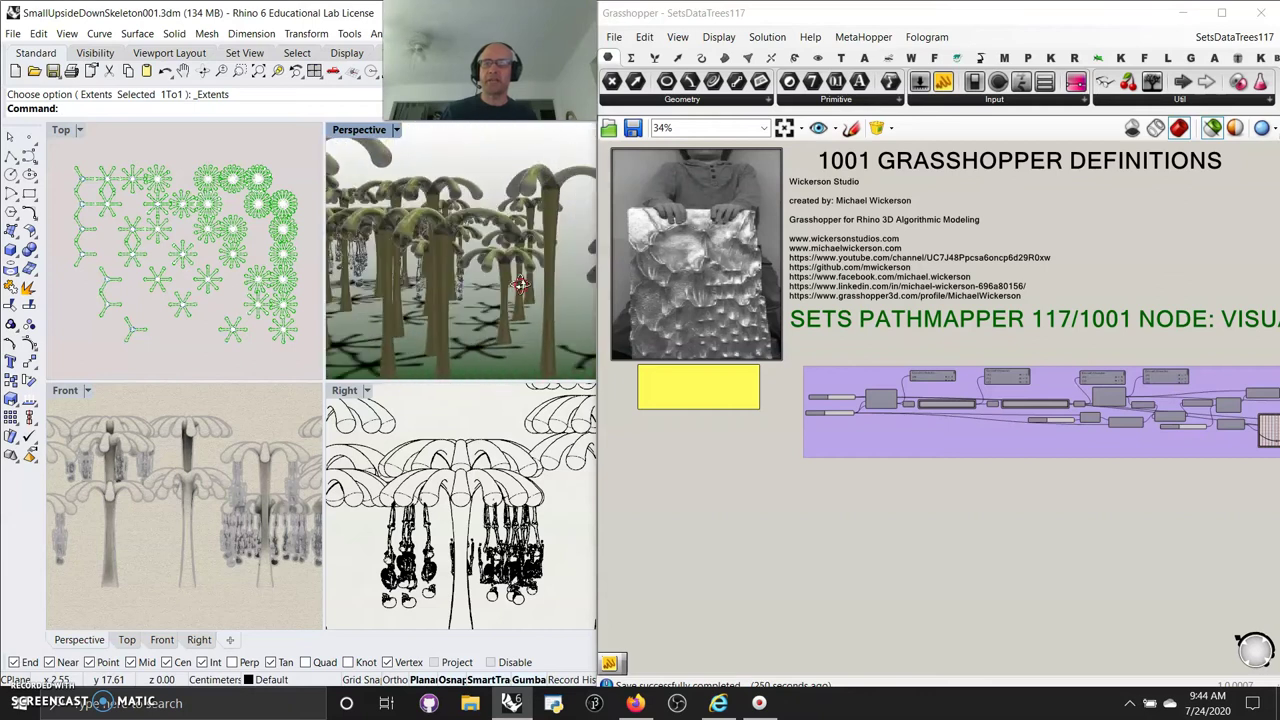
Inspect the palm tree field and a hanging skeleton up close in the Perspective viewport
right_click_drag(520, 284, 460, 312)
scroll(460, 312, "up", 10)
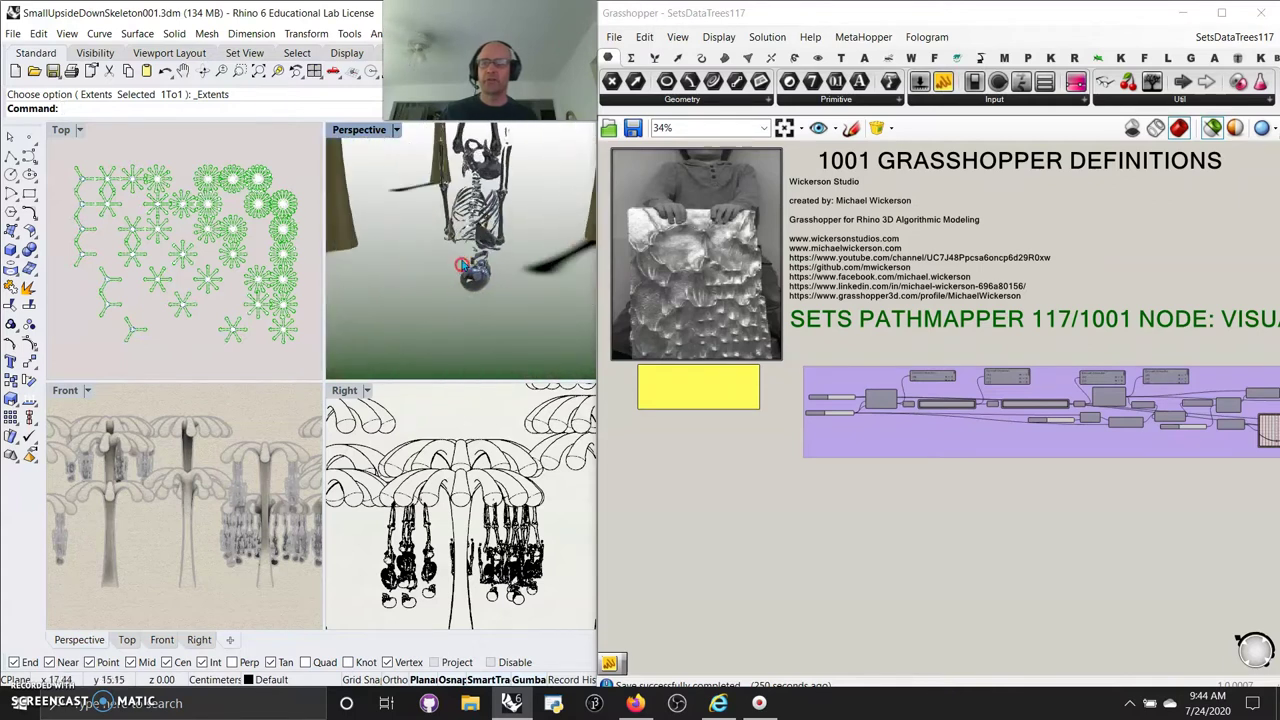
right_click_drag(465, 258, 348, 268)
scroll(463, 257, "down", 7)
scroll(484, 272, "down", 2)
scroll(478, 268, "down", 8)
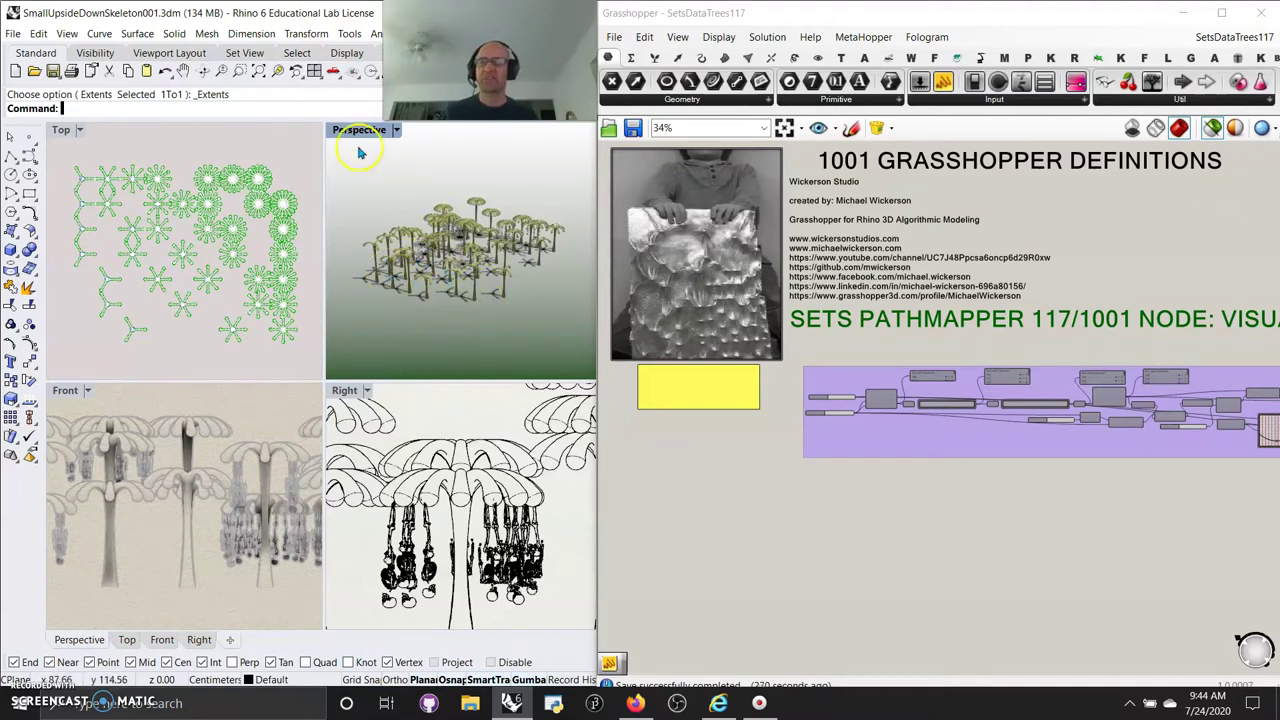
Set the Top, Front, Right and Perspective viewports to the Shaded display mode
left_click(62, 131)
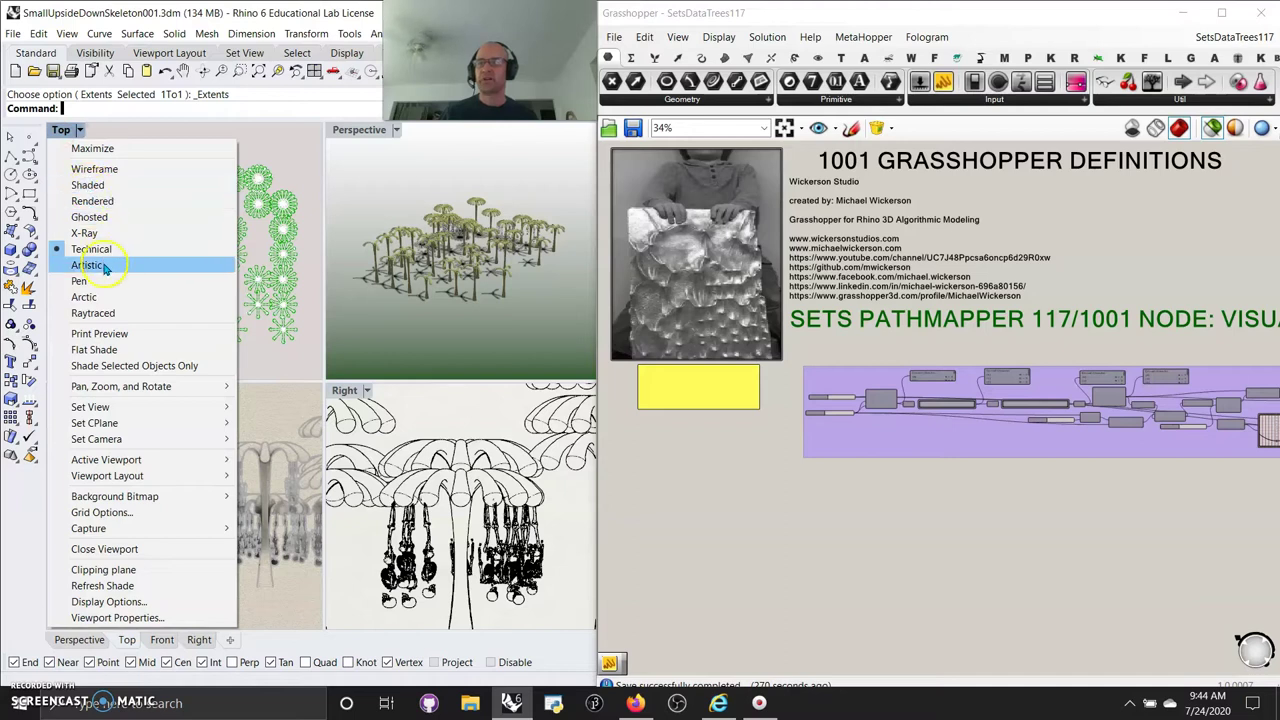
left_click(87, 185)
right_click(255, 399)
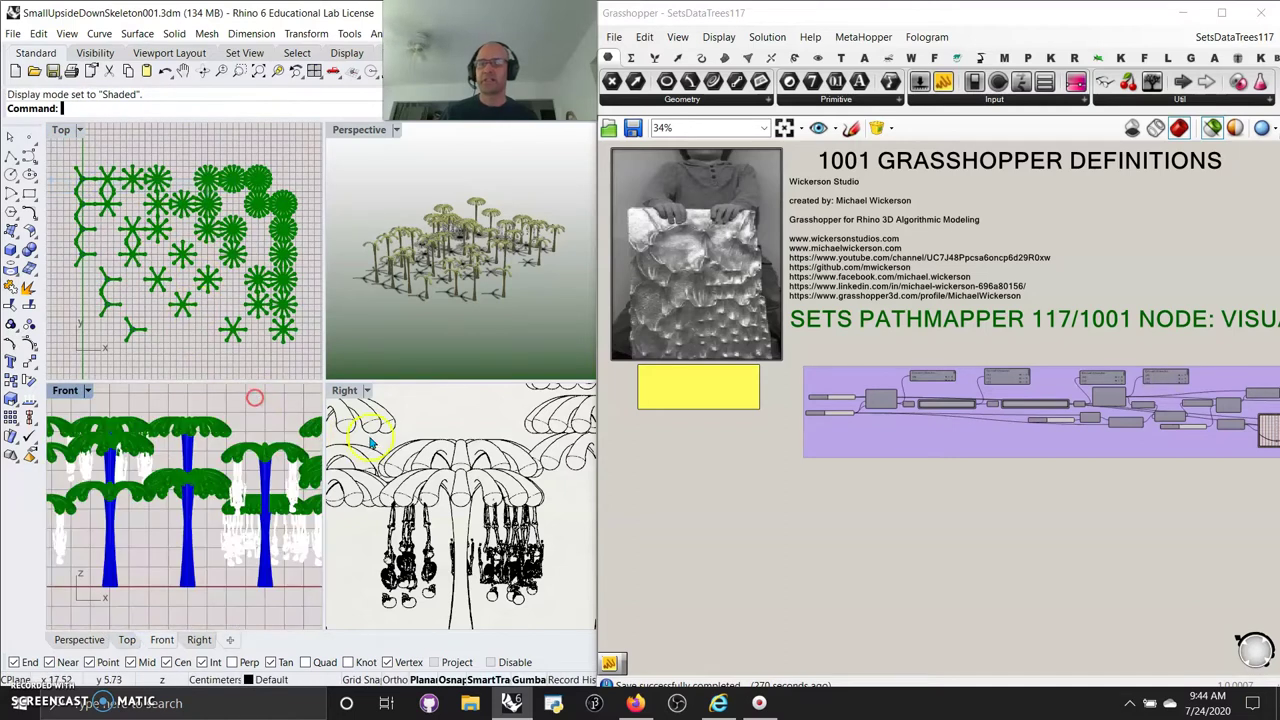
right_click(422, 412)
right_click(365, 172)
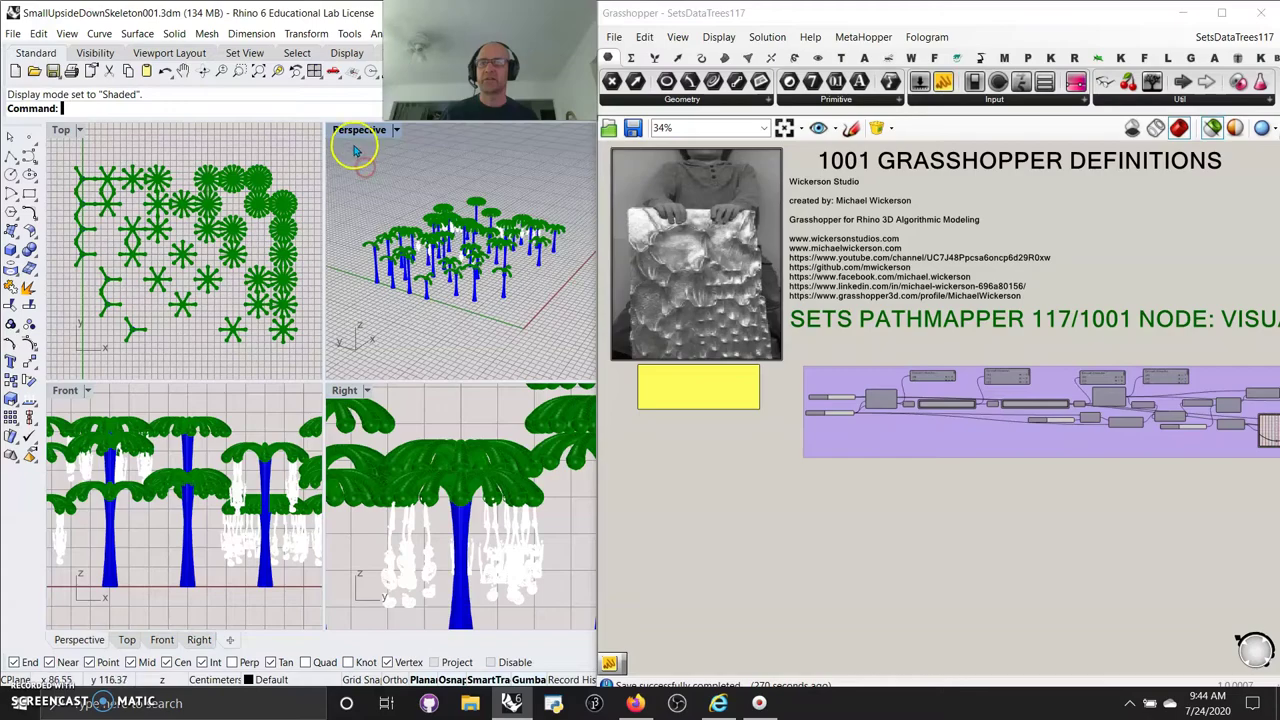
Maximize the Perspective viewport and hide all the palm tree and skeleton geometry in the model
double_click(358, 130)
mouse_move(400, 494)
right_mouse_down()
mouse_move(385, 466)
mouse_move(407, 474)
right_mouse_up()
right_click_drag(548, 520, 390, 480)
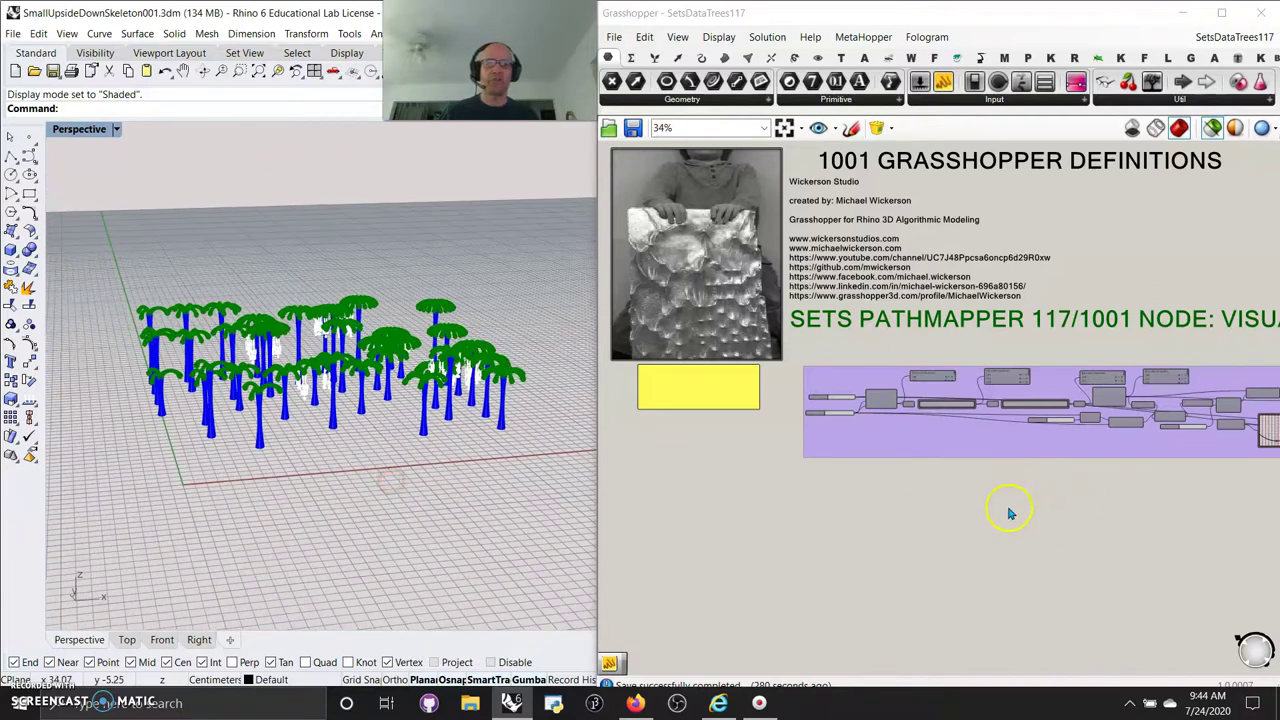
left_click_drag(525, 500, 103, 236)
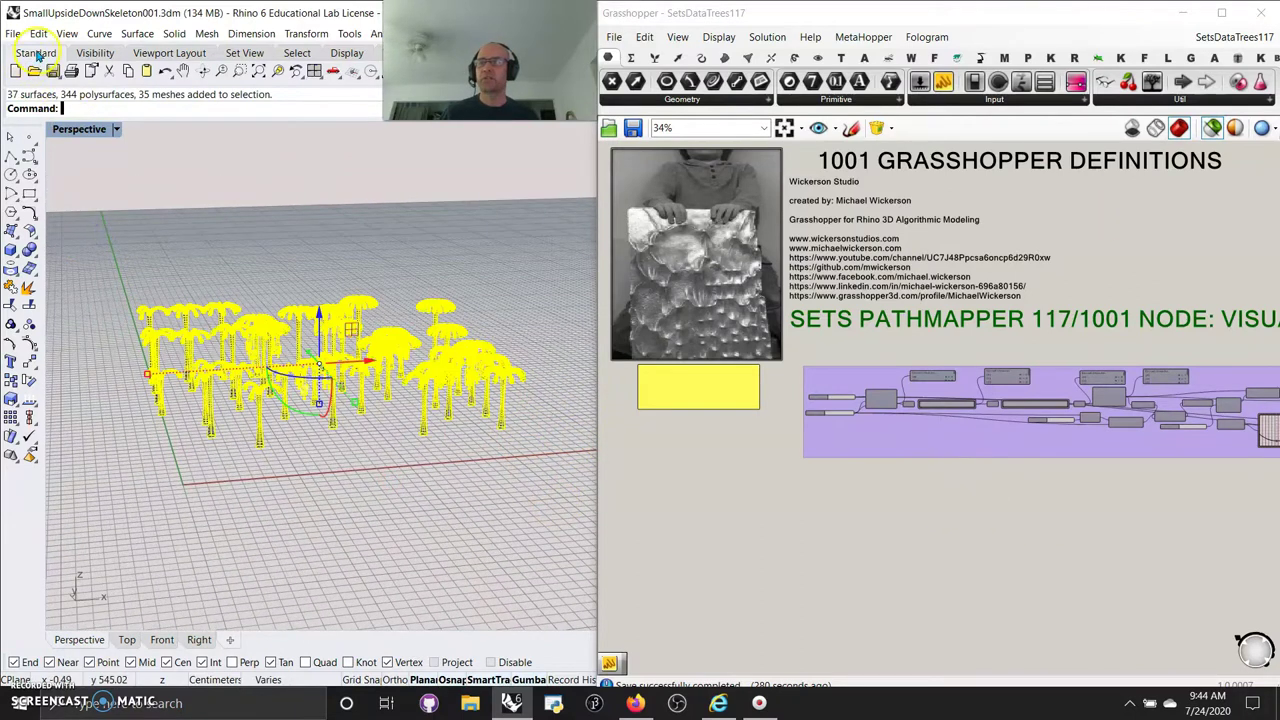
left_click(92, 52)
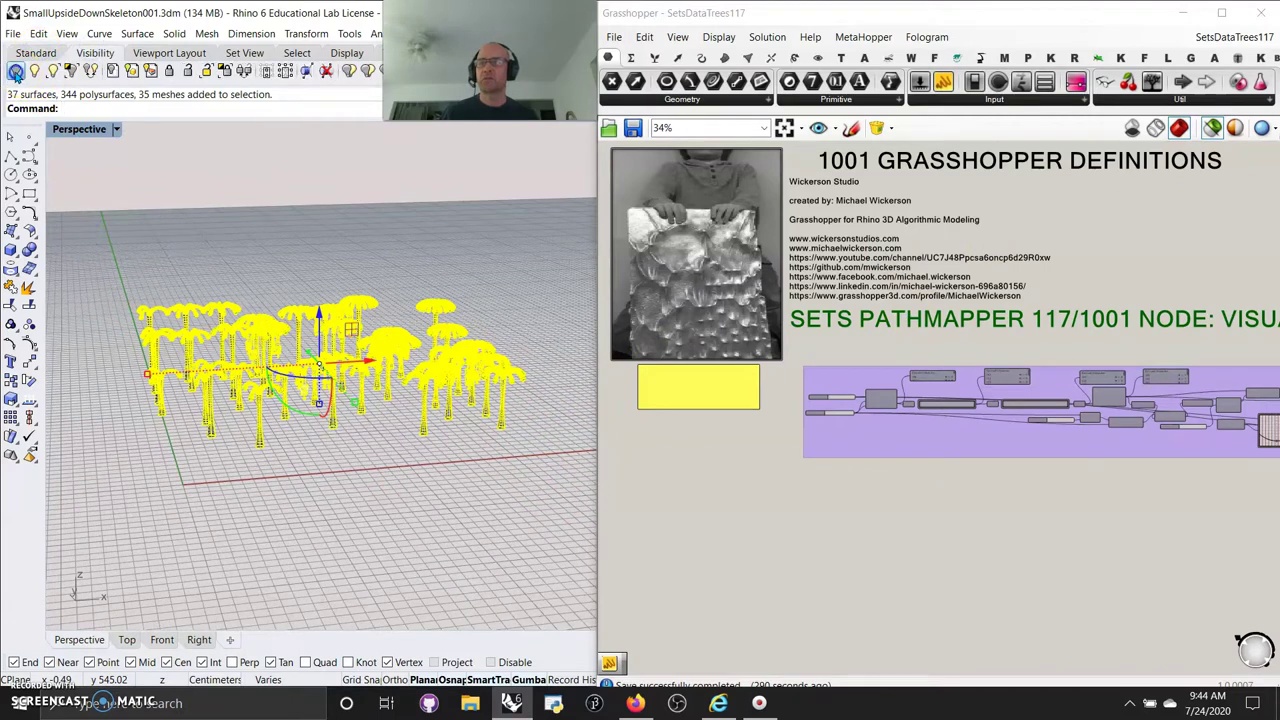
left_click(15, 71)
Preview the square grid component in Rhino and examine its slider inputs and its connected data panel in Grasshopper
scroll(851, 420, "up", 10)
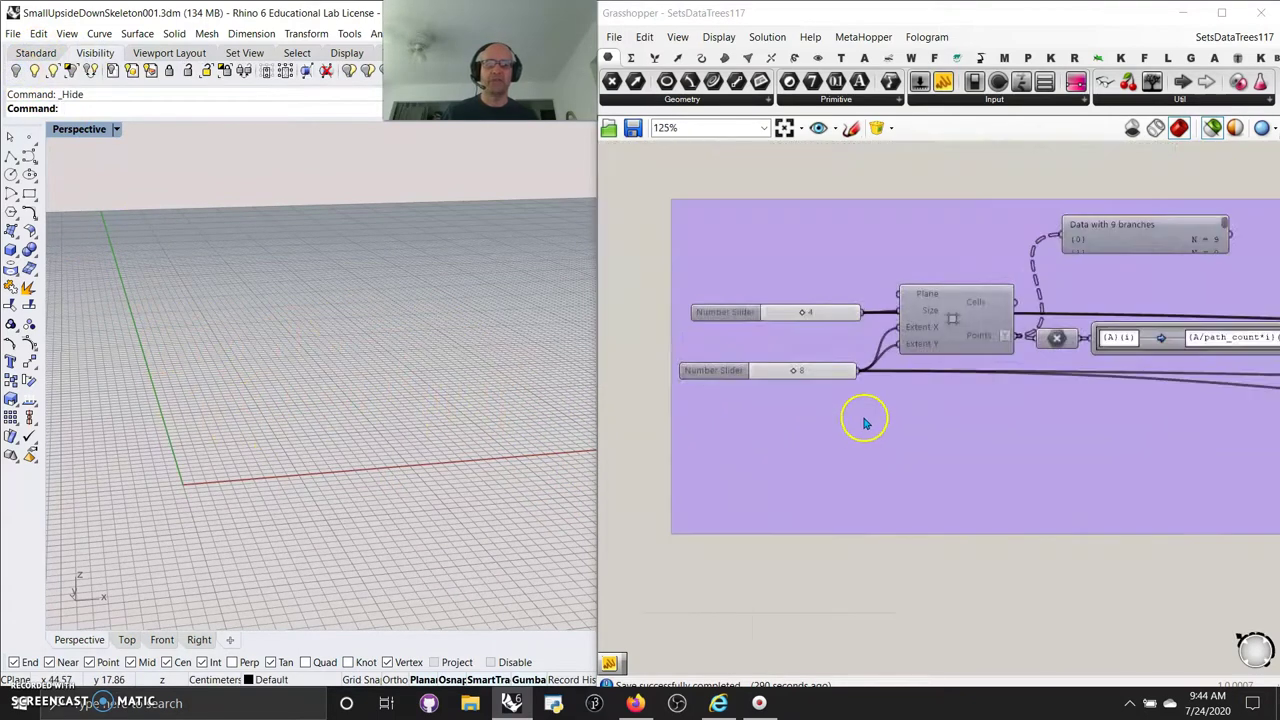
left_click(1095, 323)
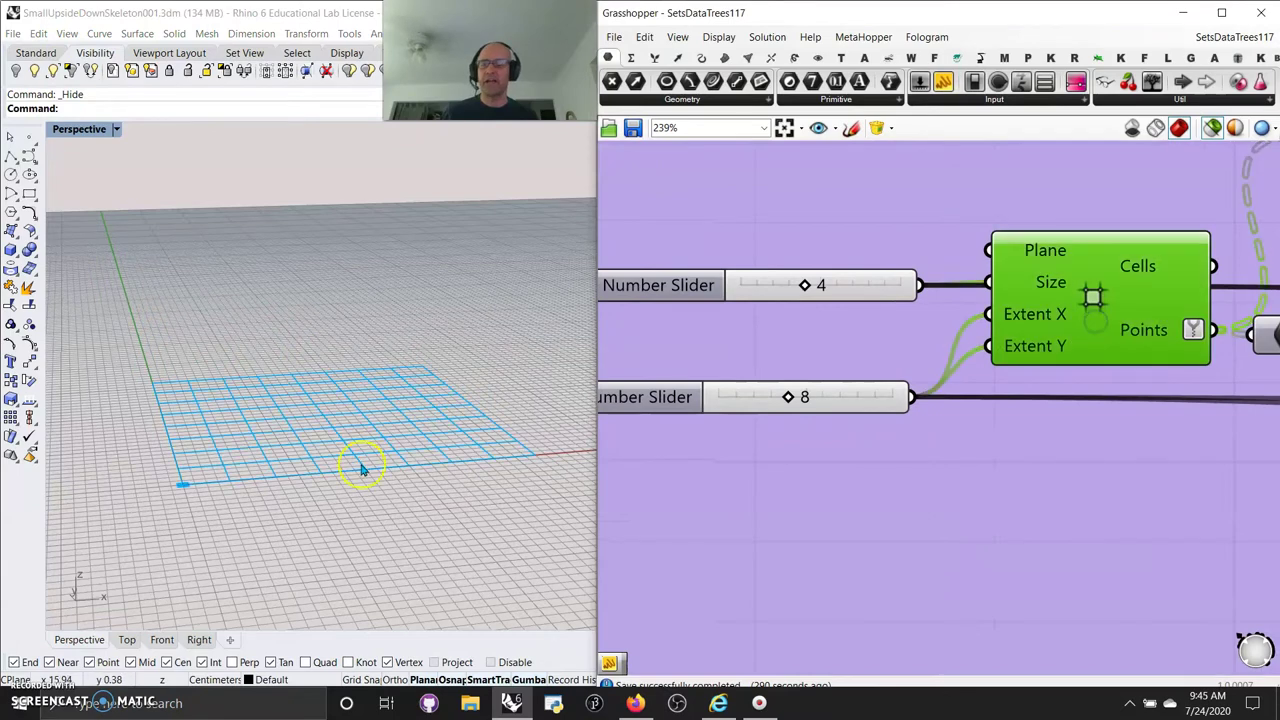
right_click_drag(362, 470, 380, 494)
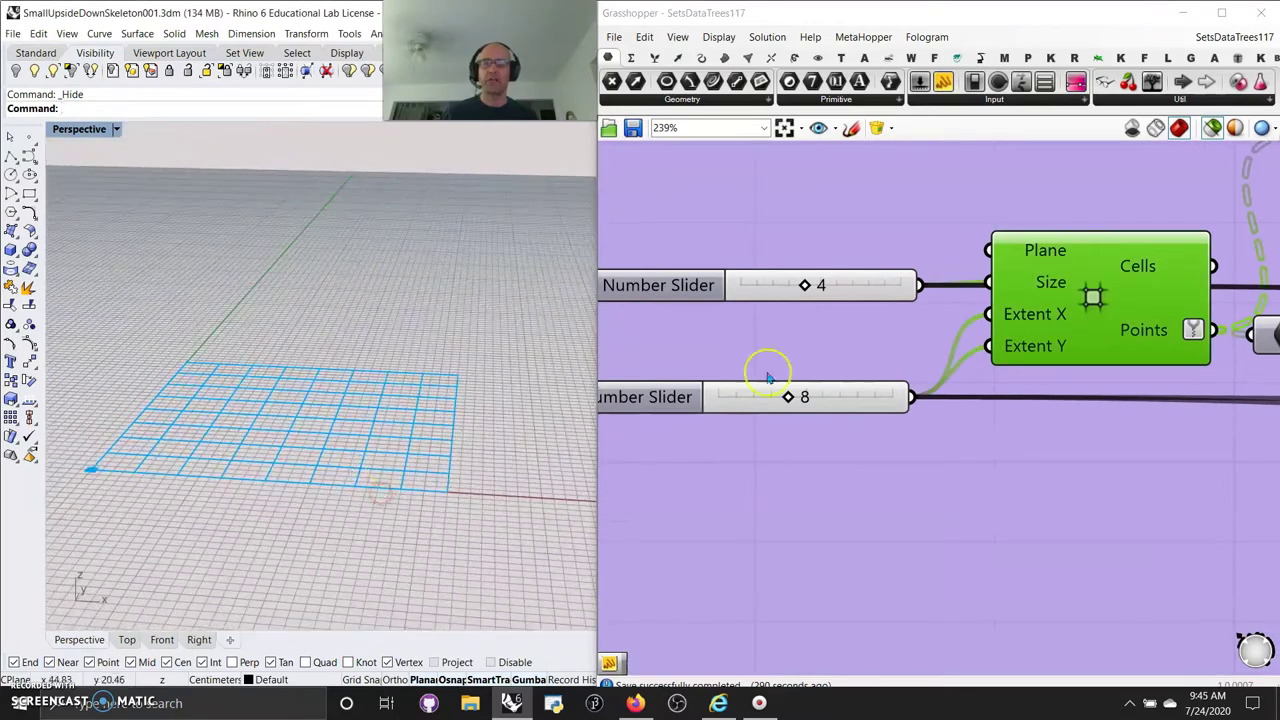
right_click_drag(1023, 494, 856, 534)
right_click_drag(1015, 538, 822, 638)
right_click_drag(1058, 379, 974, 318)
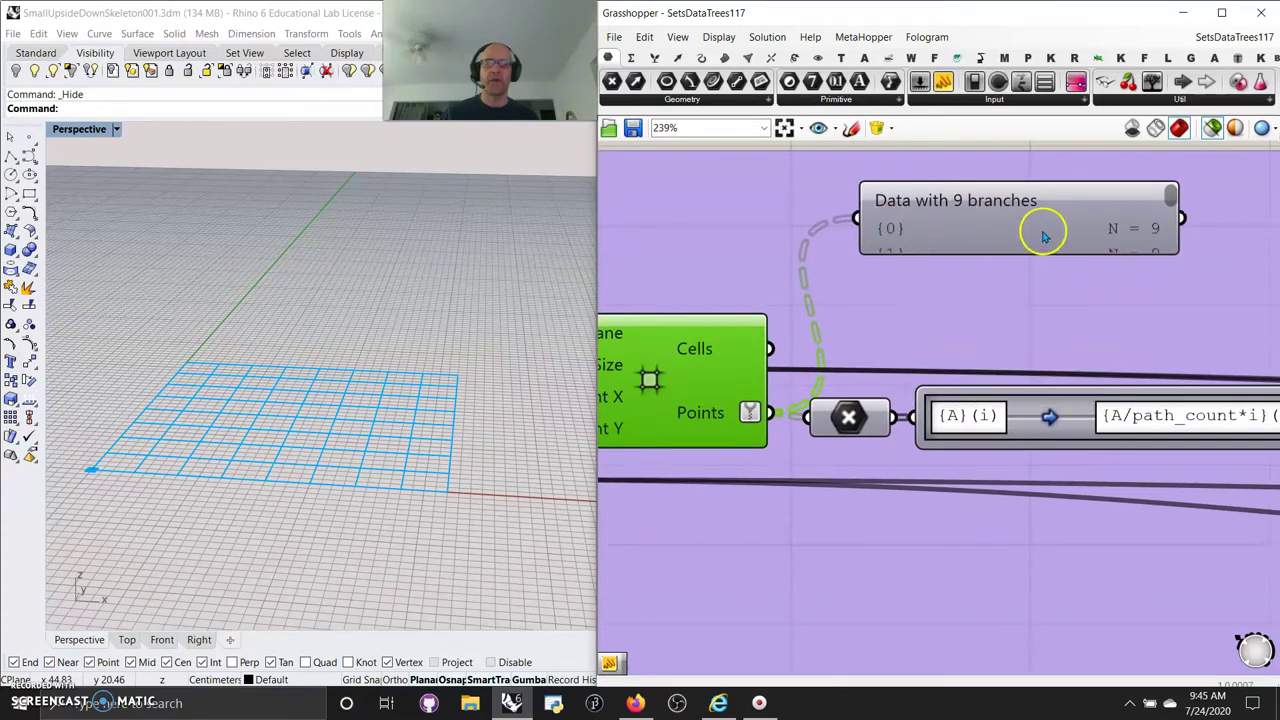
Examine the first Path Mapper's source and target expressions and the available constants in the Lexer Combo Editor
right_click_drag(998, 342, 826, 231)
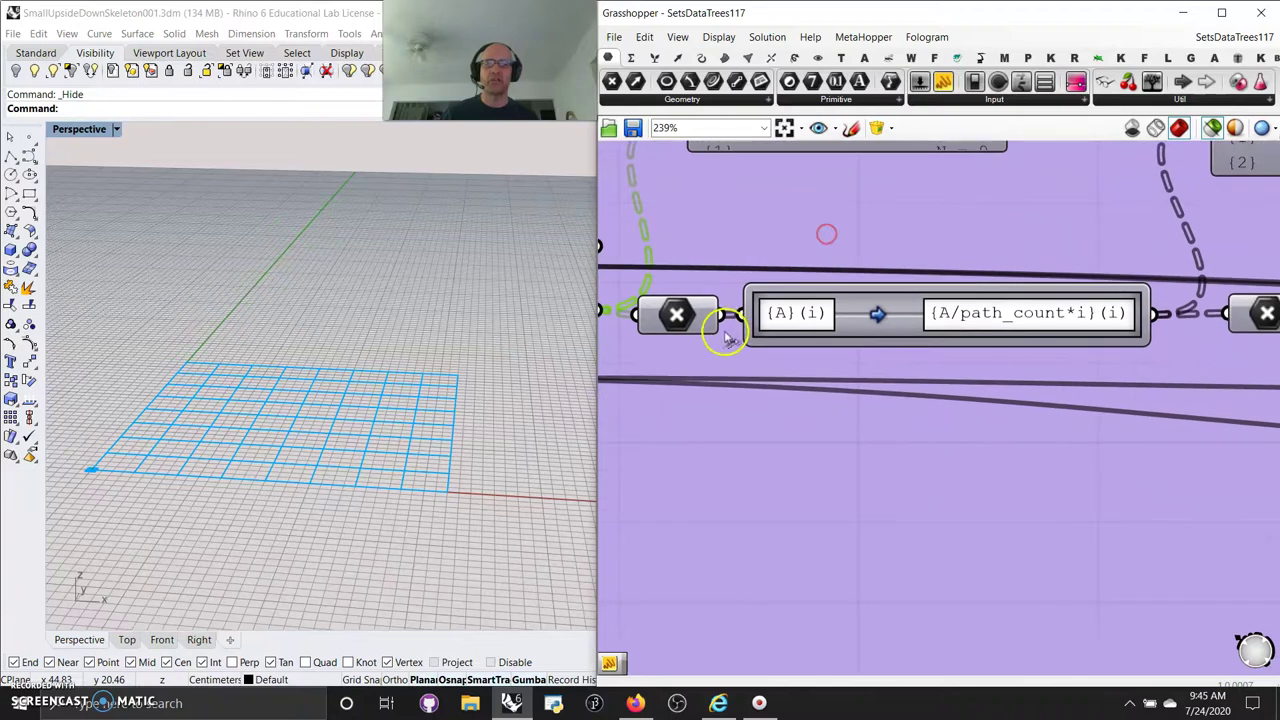
right_click_drag(916, 424, 890, 452)
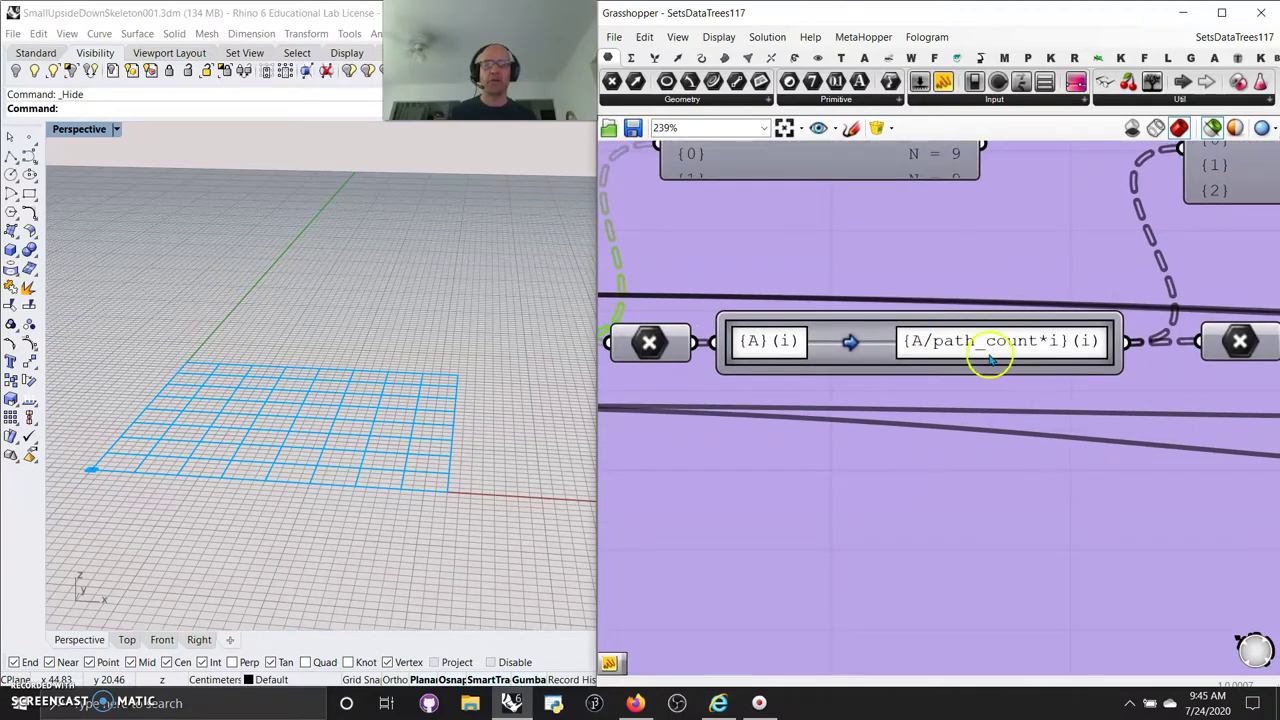
double_click(850, 342)
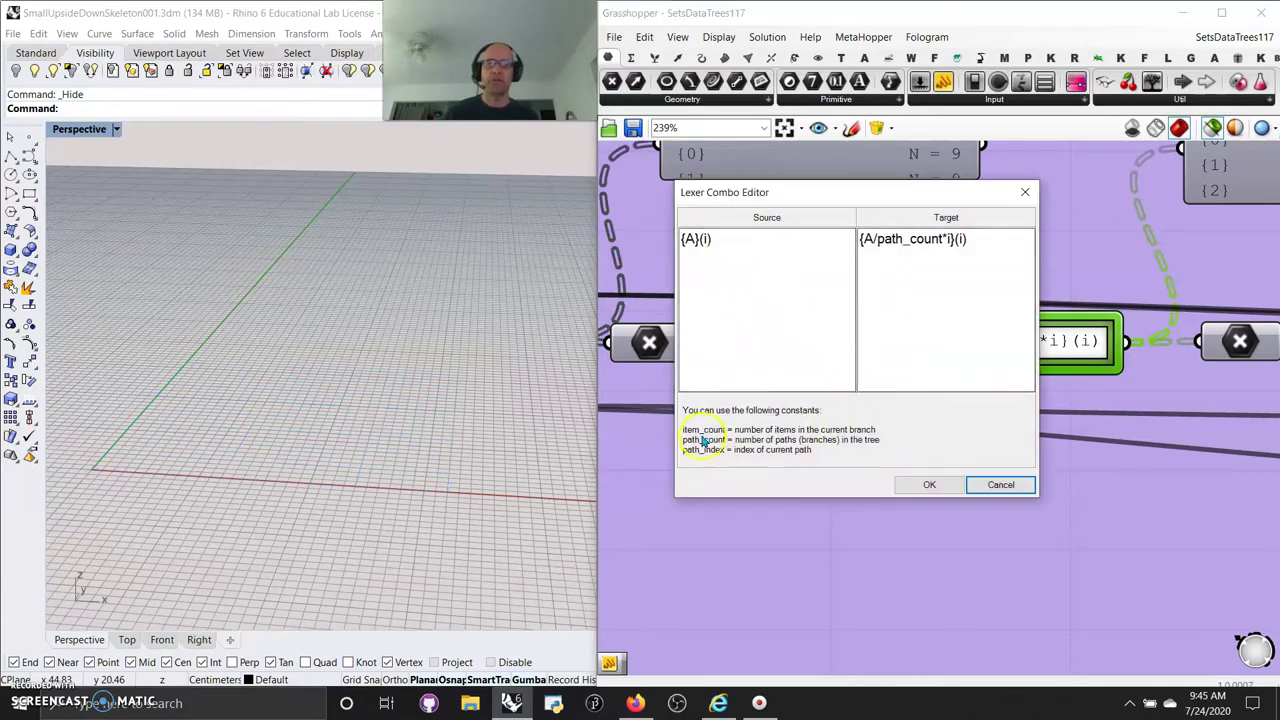
left_click(933, 485)
right_click_drag(919, 398, 951, 455)
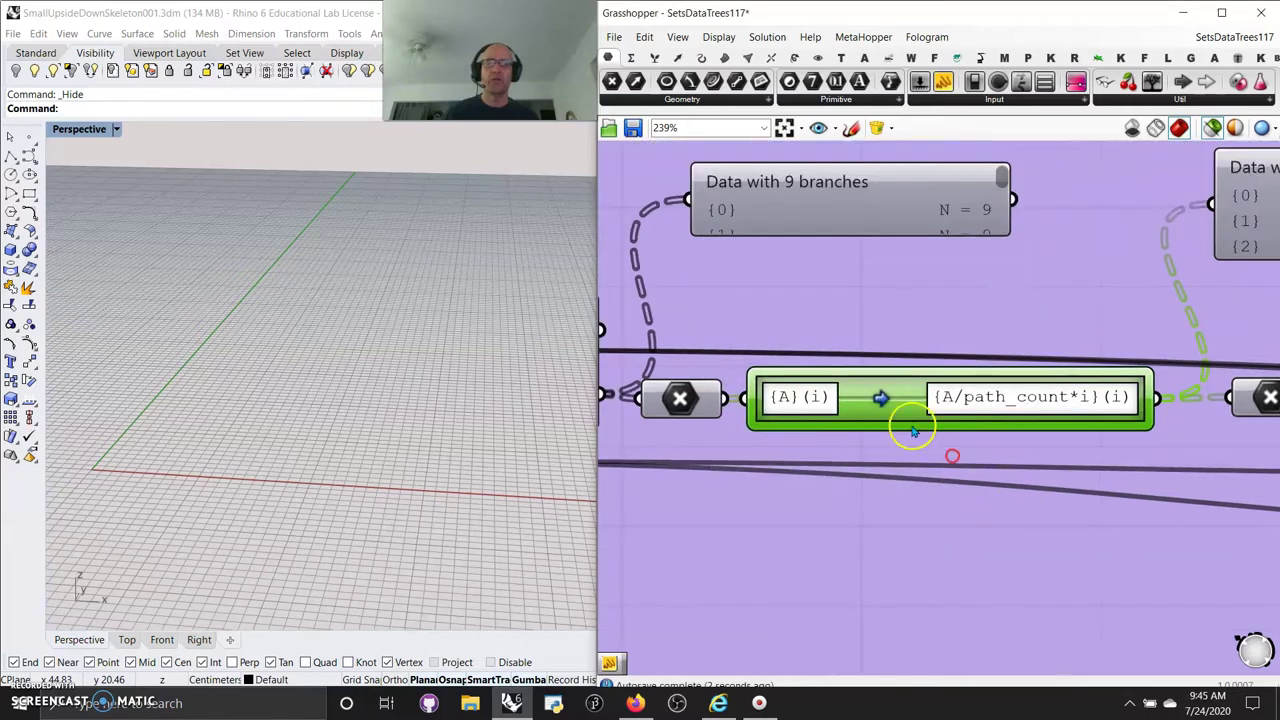
mouse_move(884, 540)
right_mouse_down()
mouse_move(923, 543)
mouse_move(877, 544)
right_mouse_up()
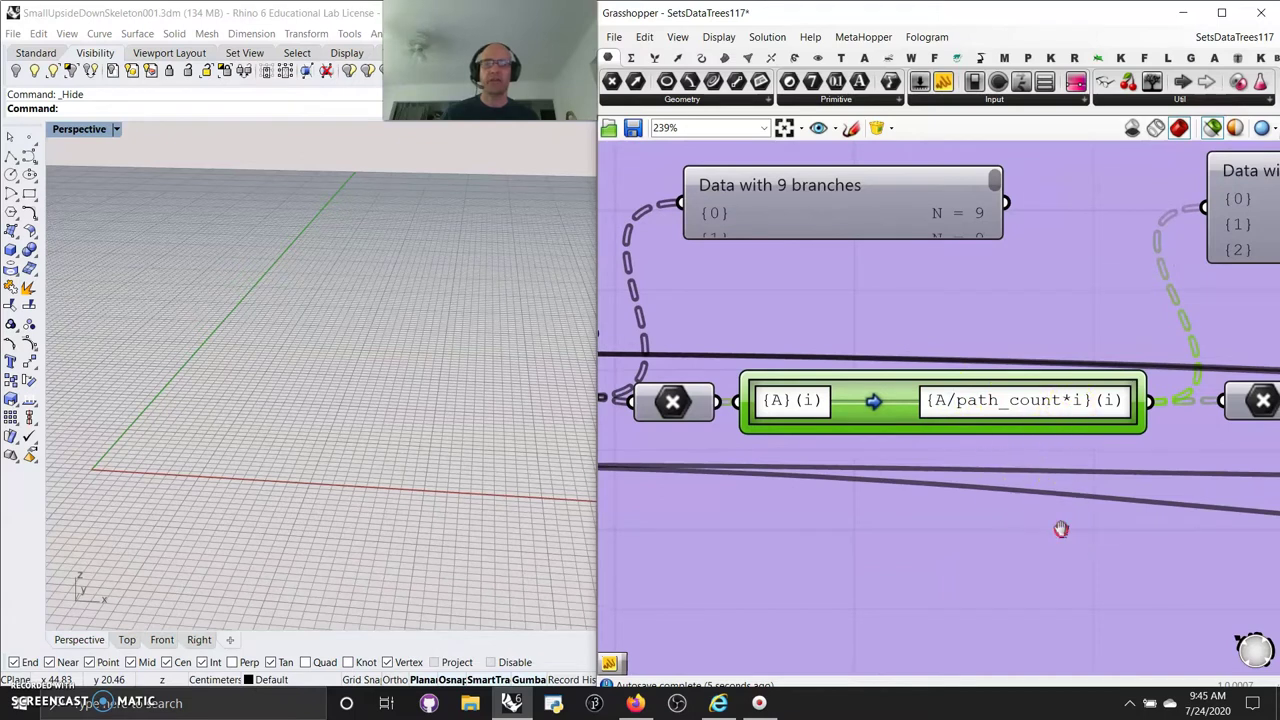
Enlarge the data panel connected to the grid points so it lists more branches
right_click_drag(1061, 529, 1025, 532)
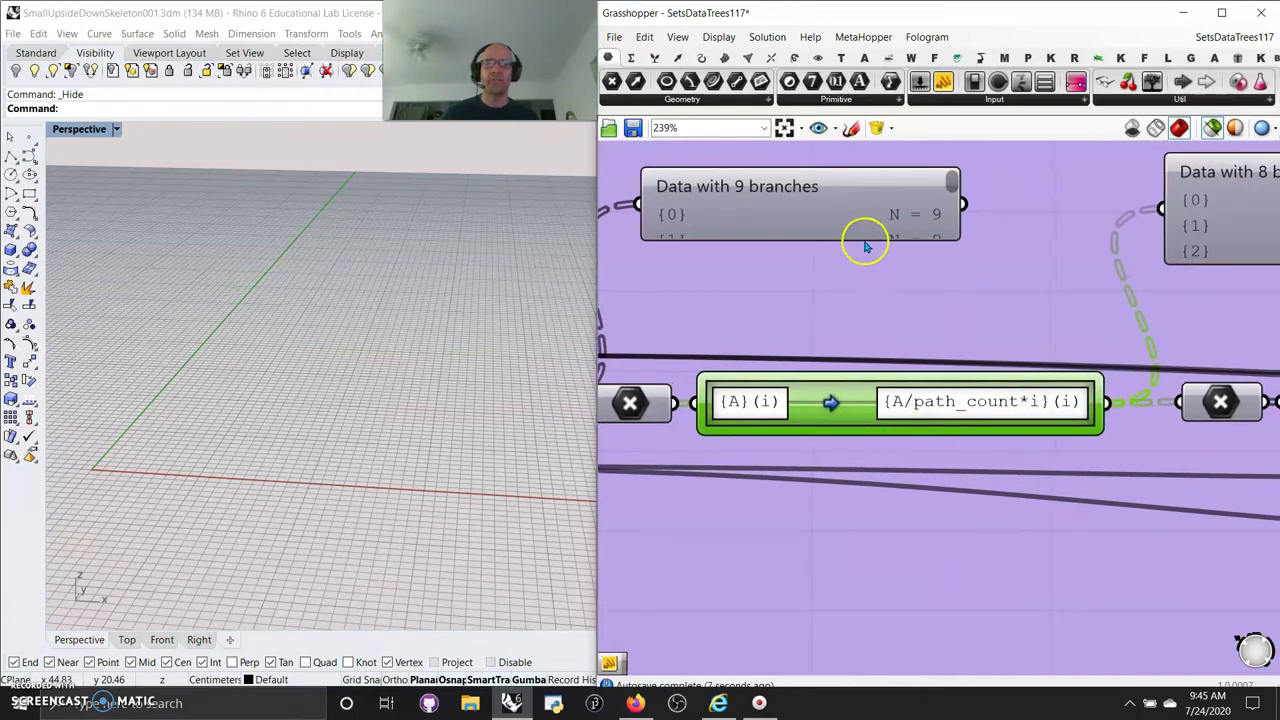
left_click_drag(866, 246, 868, 313)
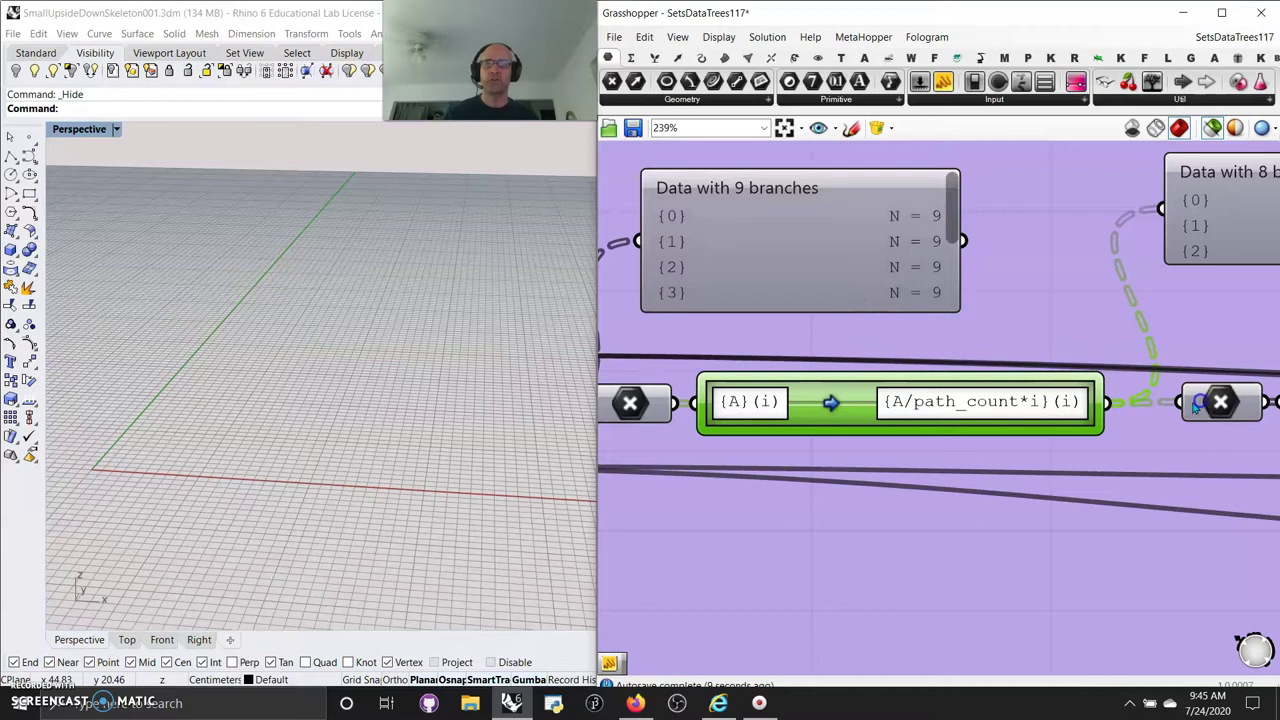
left_click(862, 428)
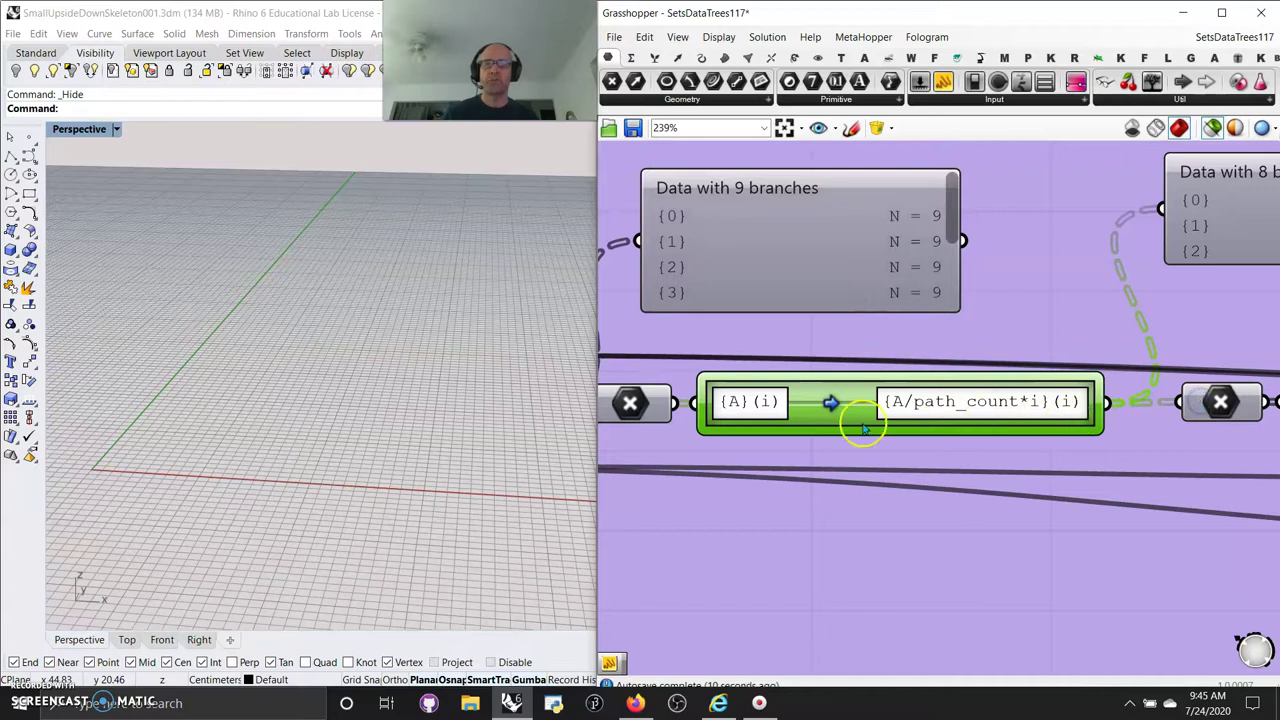
View the whole definition's preview, restore the selected-objects-only preview, and display the points feeding the first Path Mapper
left_click(1213, 128)
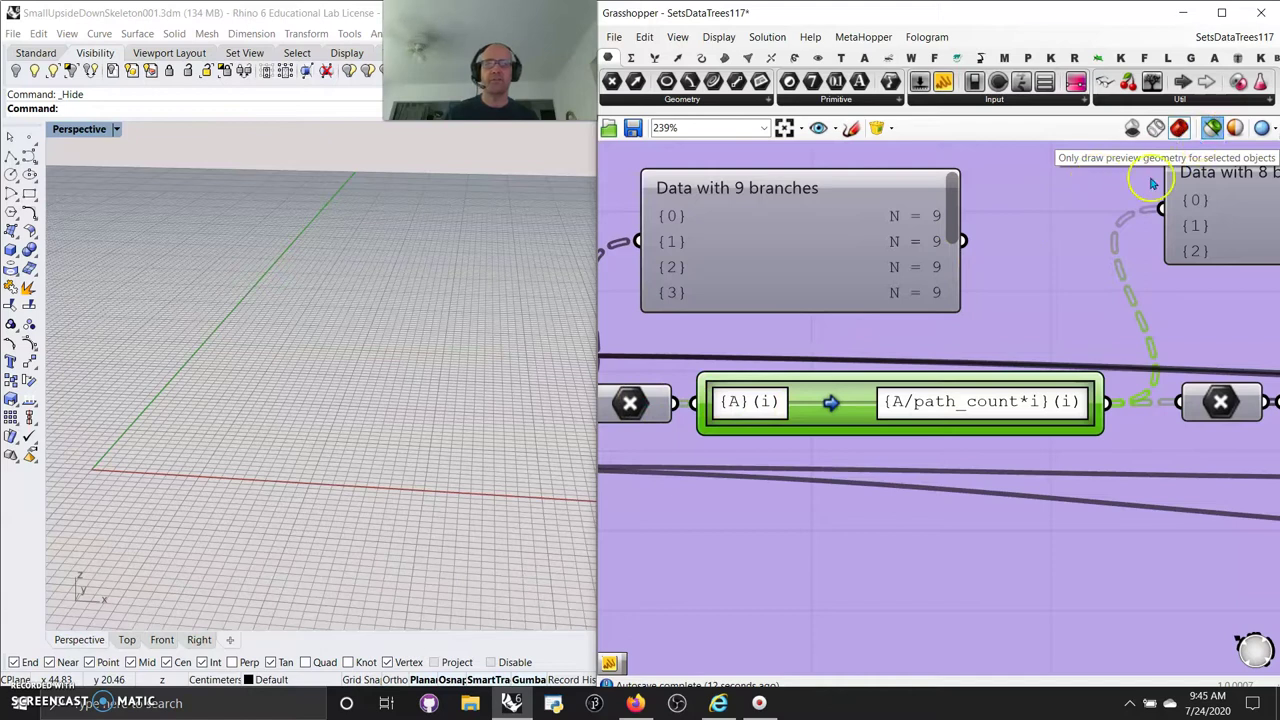
left_click(643, 397)
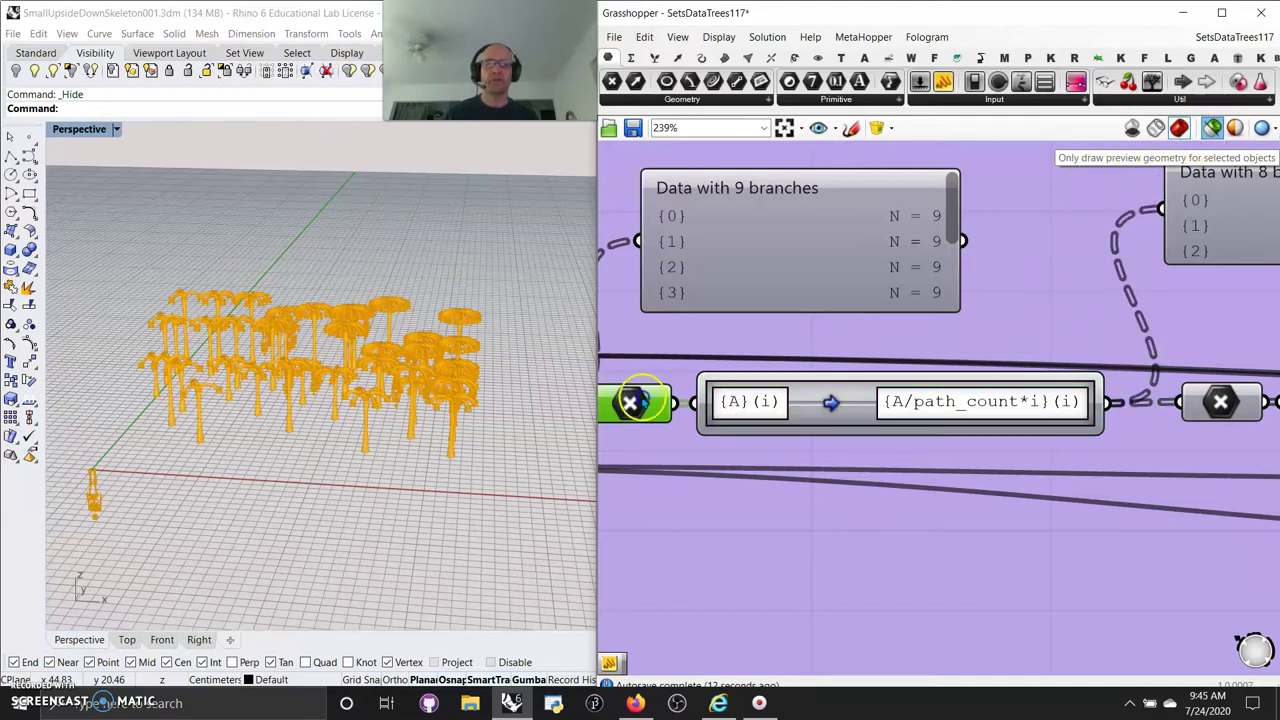
left_click(1213, 128)
right_click_drag(450, 394, 481, 398)
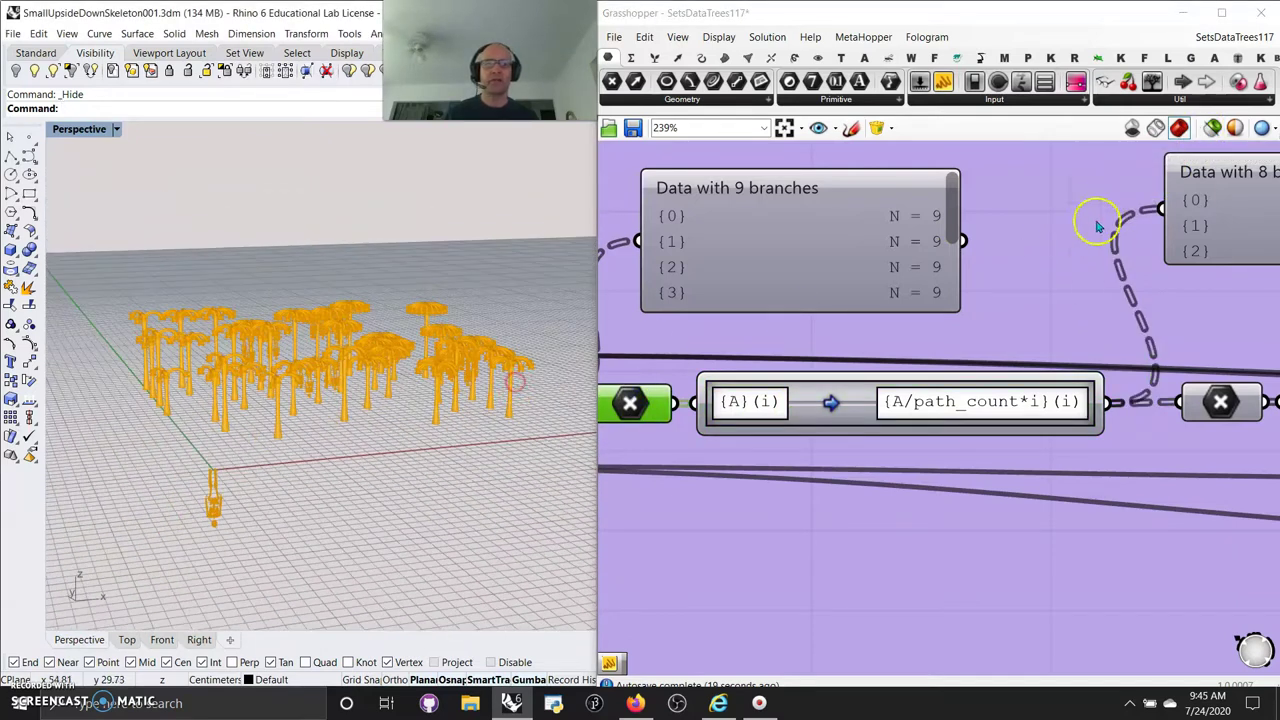
left_click(1213, 128)
left_click(650, 410)
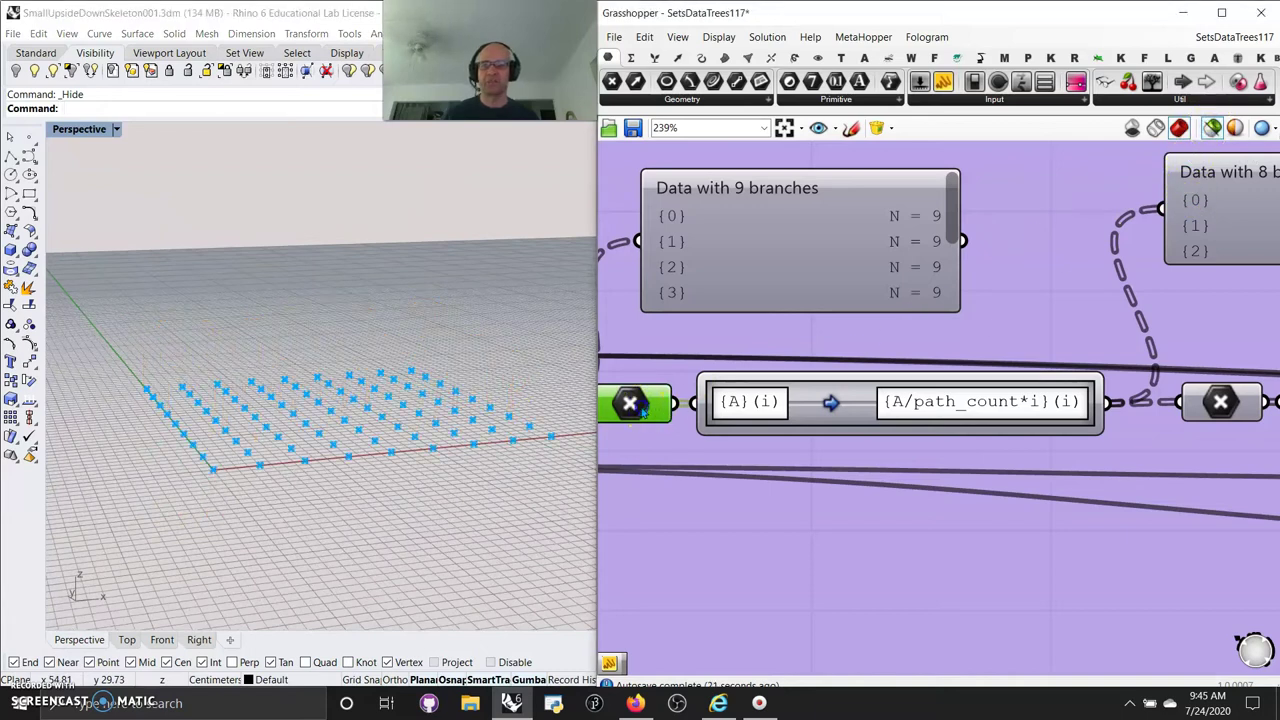
Preview the points output by the first Path Mapper for comparison with the full grid of points
right_click_drag(673, 513, 711, 526)
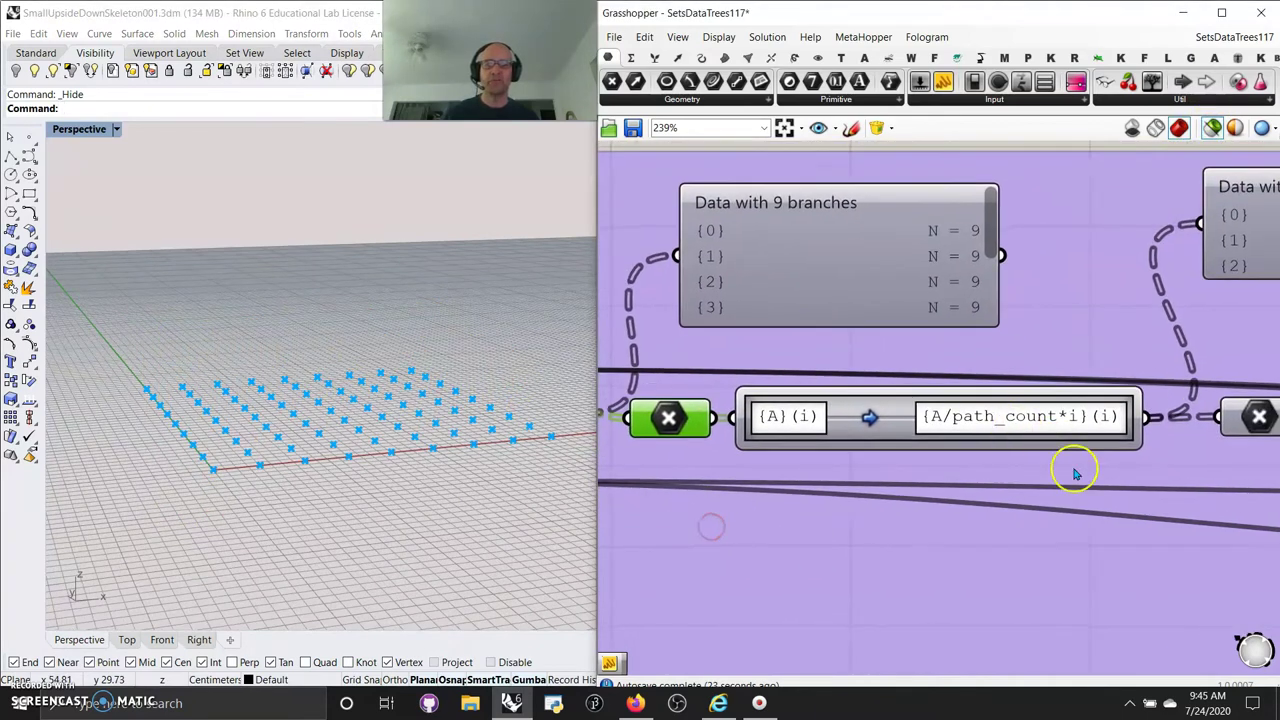
right_click_drag(1093, 507, 916, 505)
left_click(1053, 430)
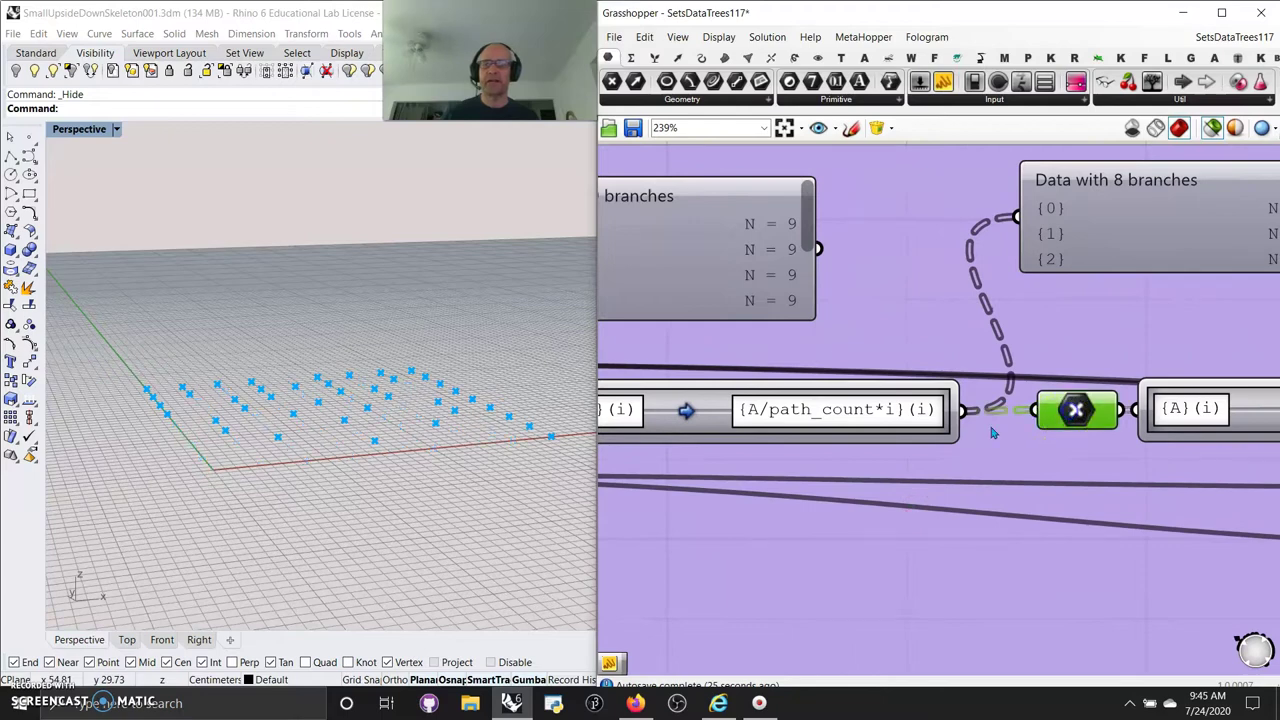
mouse_move(455, 445)
right_mouse_down()
mouse_move(491, 494)
mouse_move(457, 470)
right_mouse_up()
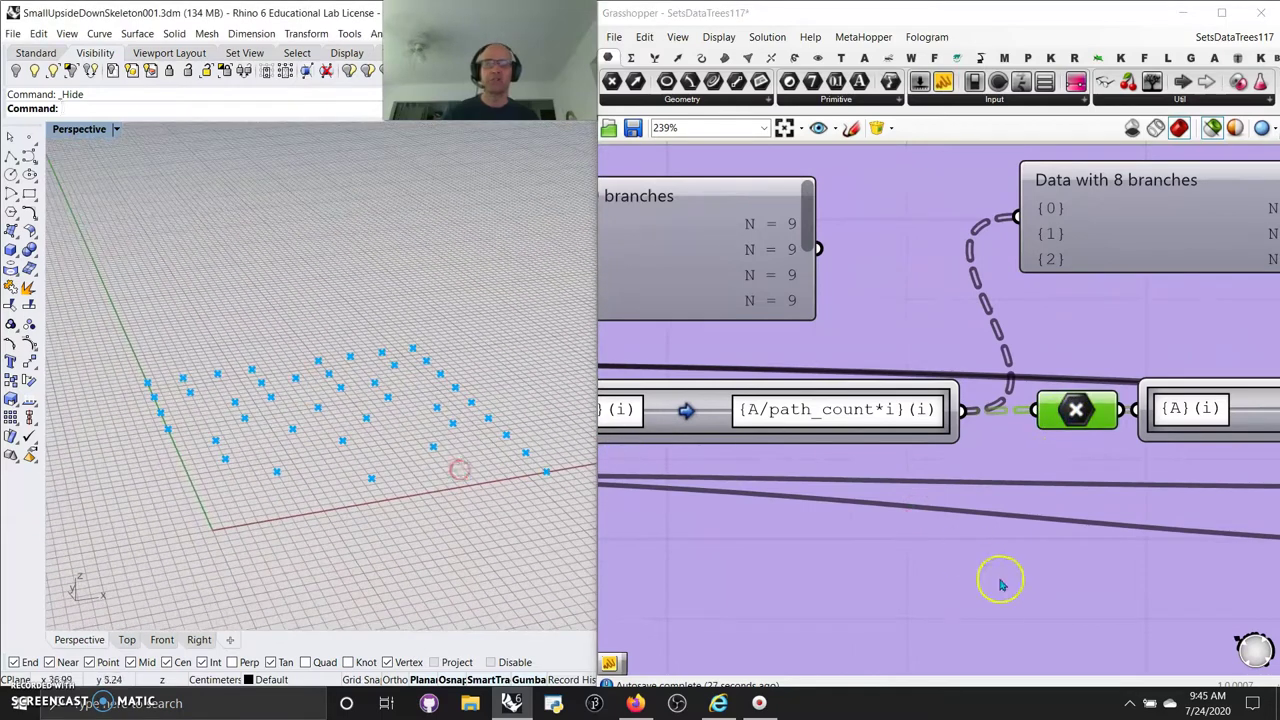
Enlarge the data panel after the first Path Mapper and move the adjacent point parameter slightly closer to that mapper
right_click_drag(1080, 545, 1008, 566)
left_click(1060, 294)
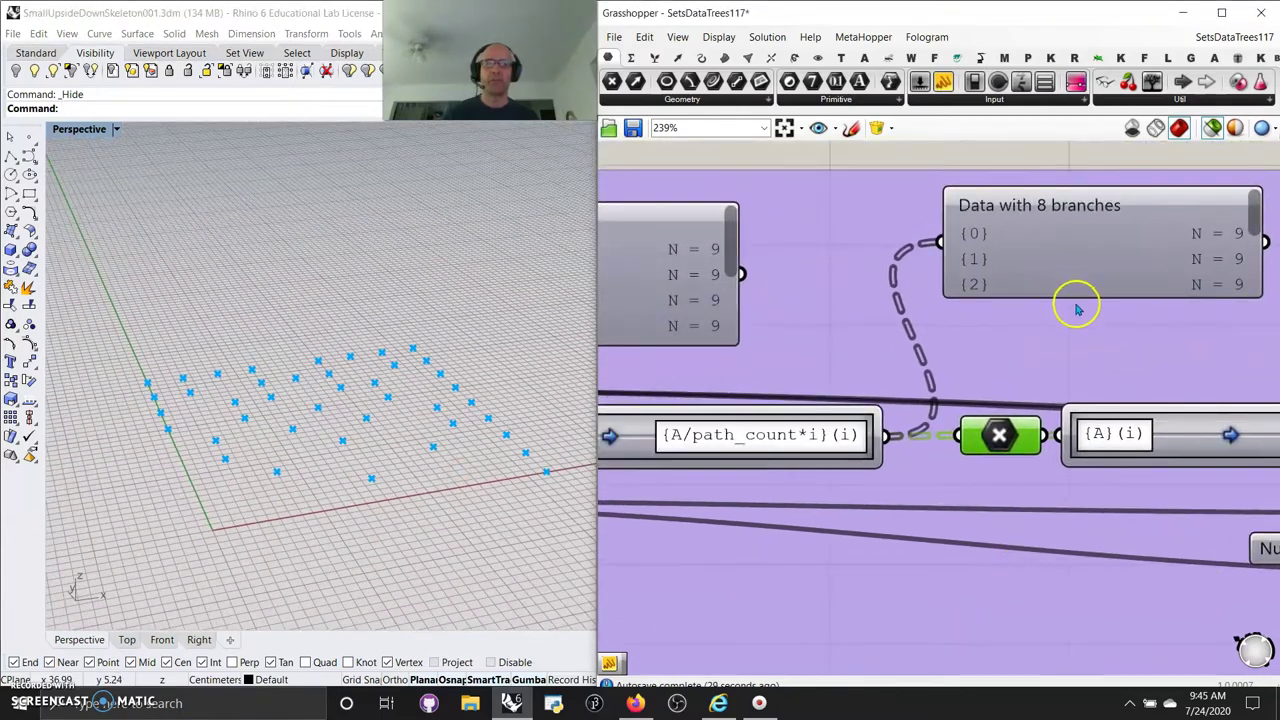
left_click_drag(1075, 293, 1062, 326)
right_click_drag(1142, 390, 987, 361)
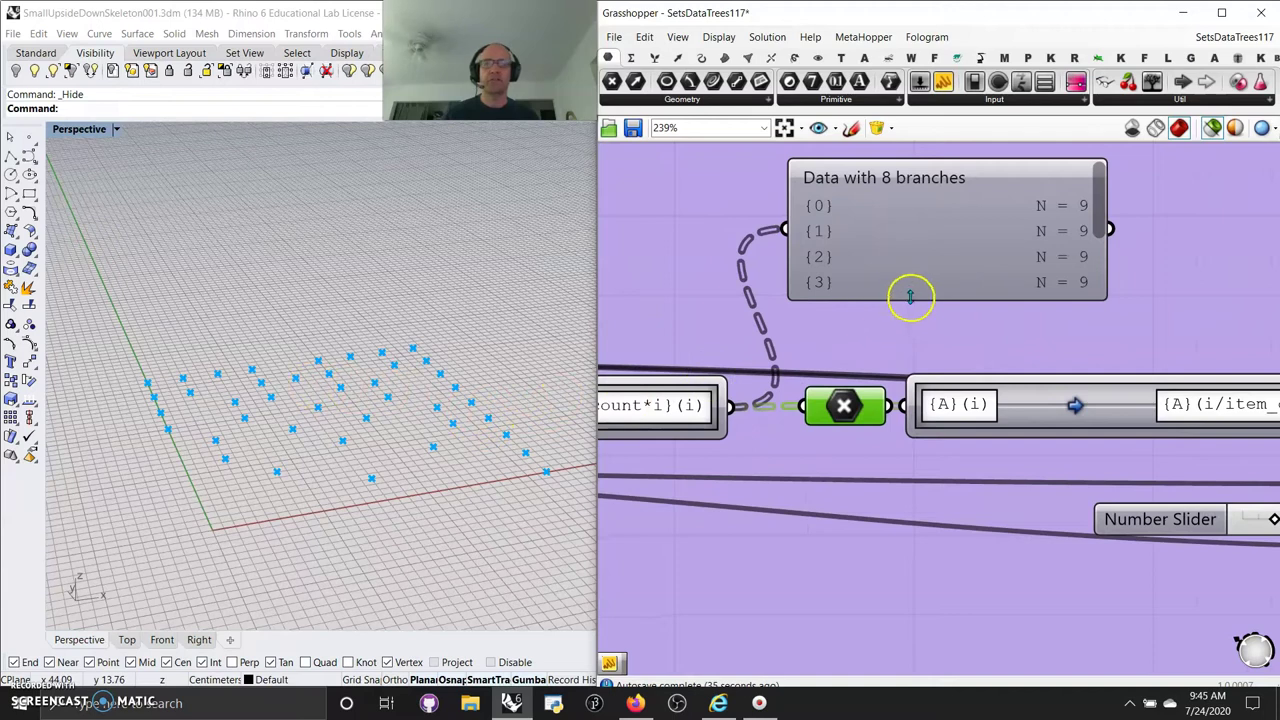
left_click_drag(845, 405, 820, 407)
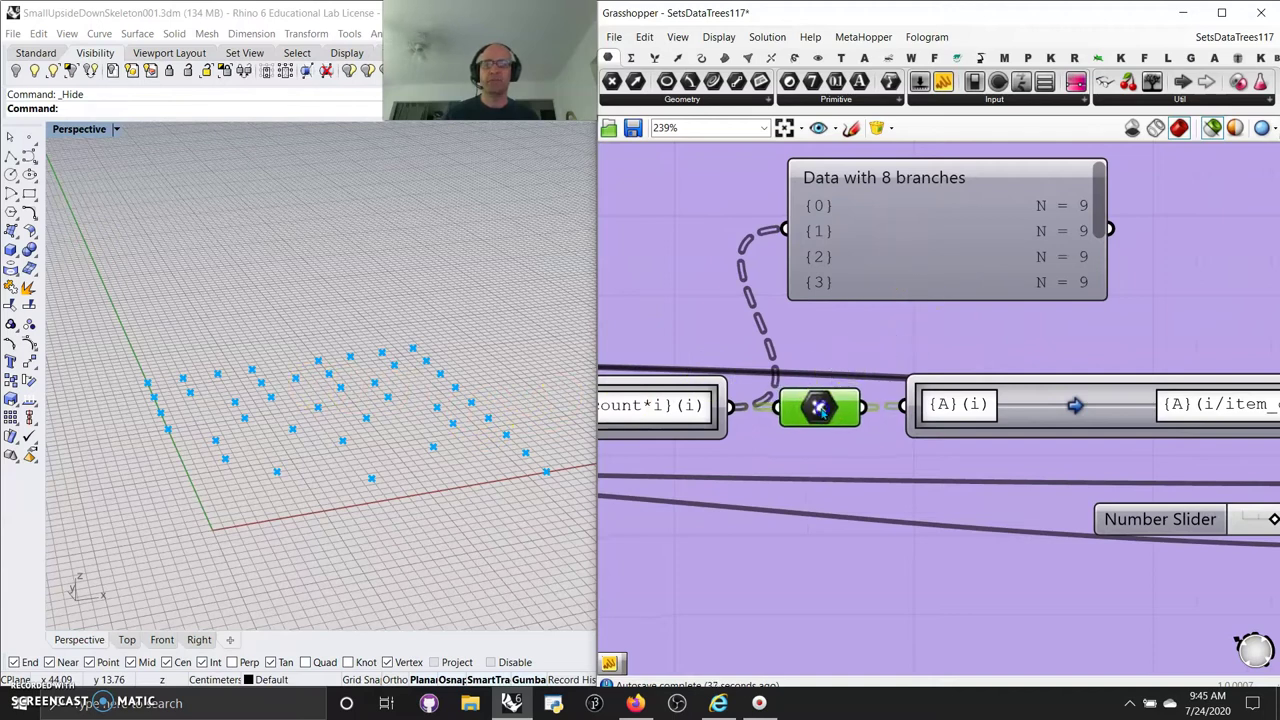
Examine the second Path Mapper's item-index expression and compare the point previews before and after it
right_click_drag(1068, 514, 814, 503)
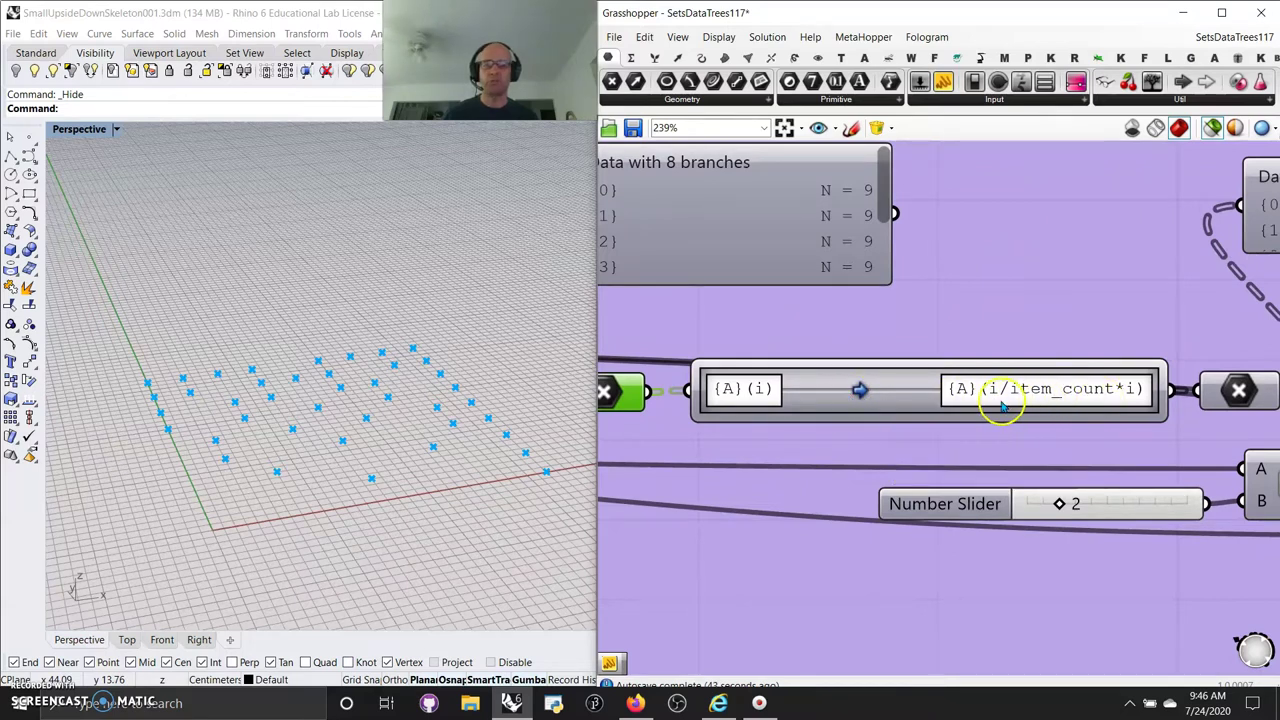
right_click_drag(1197, 395, 1012, 411)
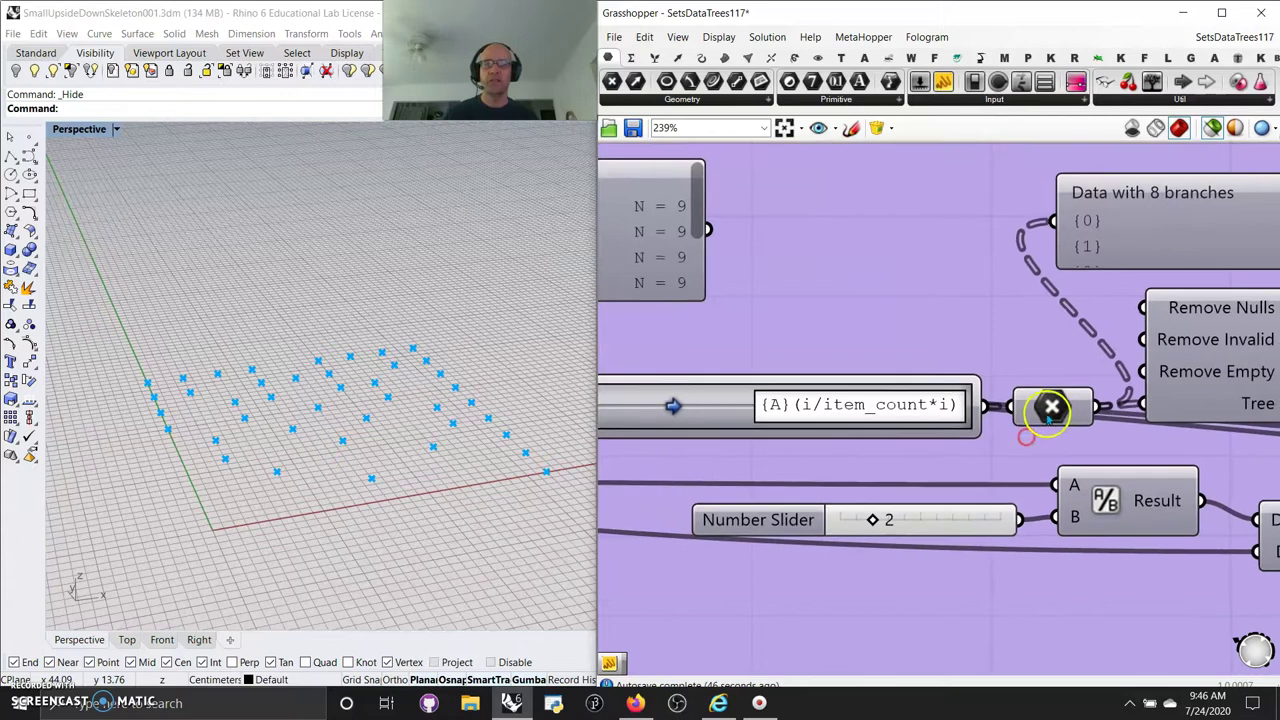
left_click(1052, 405)
right_click_drag(840, 478, 1028, 454)
left_click(764, 395)
scroll(900, 400, "right", 4)
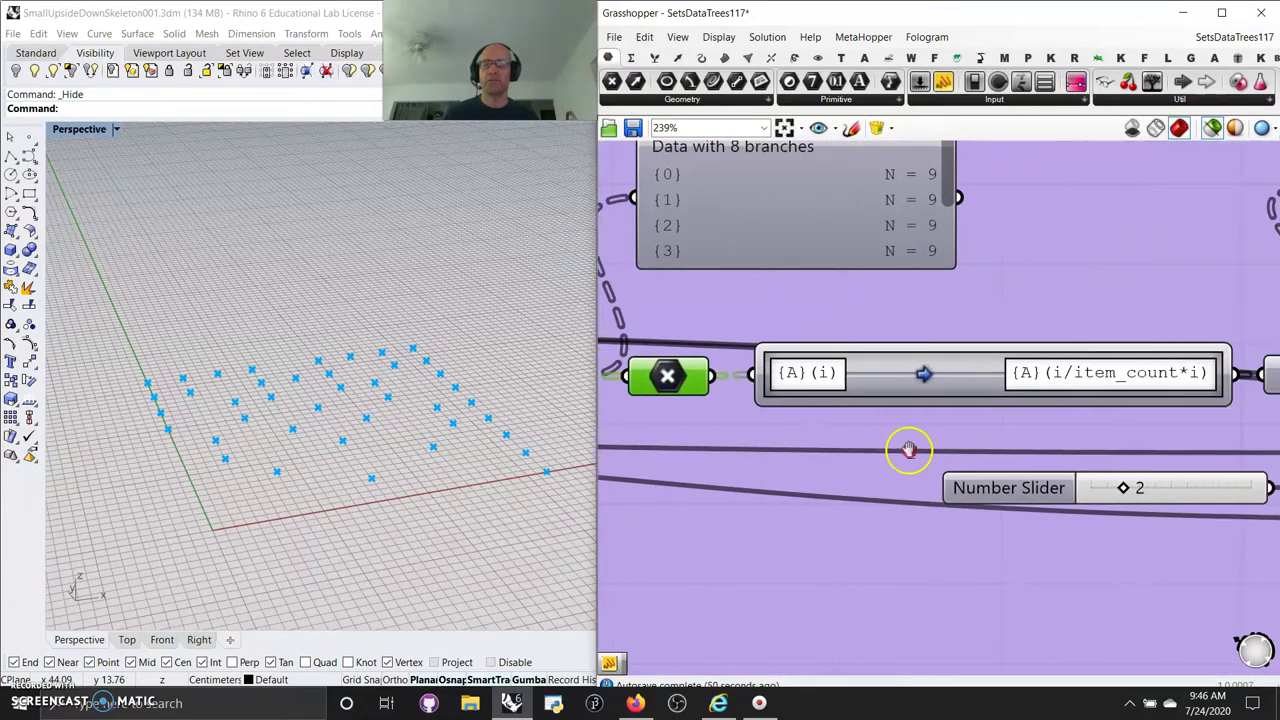
left_click(1197, 375)
right_click_drag(1180, 415, 938, 428)
right_click_drag(746, 453, 812, 486)
scroll(877, 453, "down", 3)
scroll(955, 384, "up", 2)
scroll(955, 385, "up", 1)
Preview the points at the component that removes null, invalid and empty items from the tree
right_click_drag(747, 416, 801, 326)
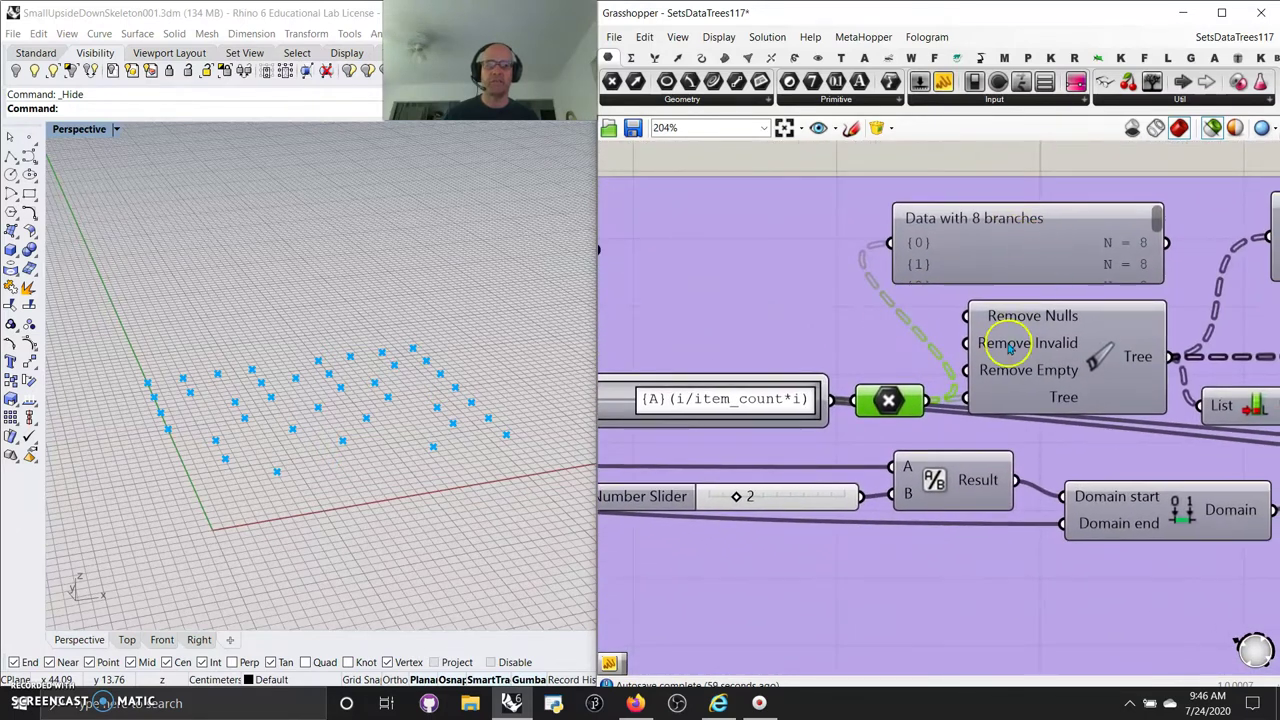
right_click_drag(854, 370, 772, 280)
left_click(952, 281)
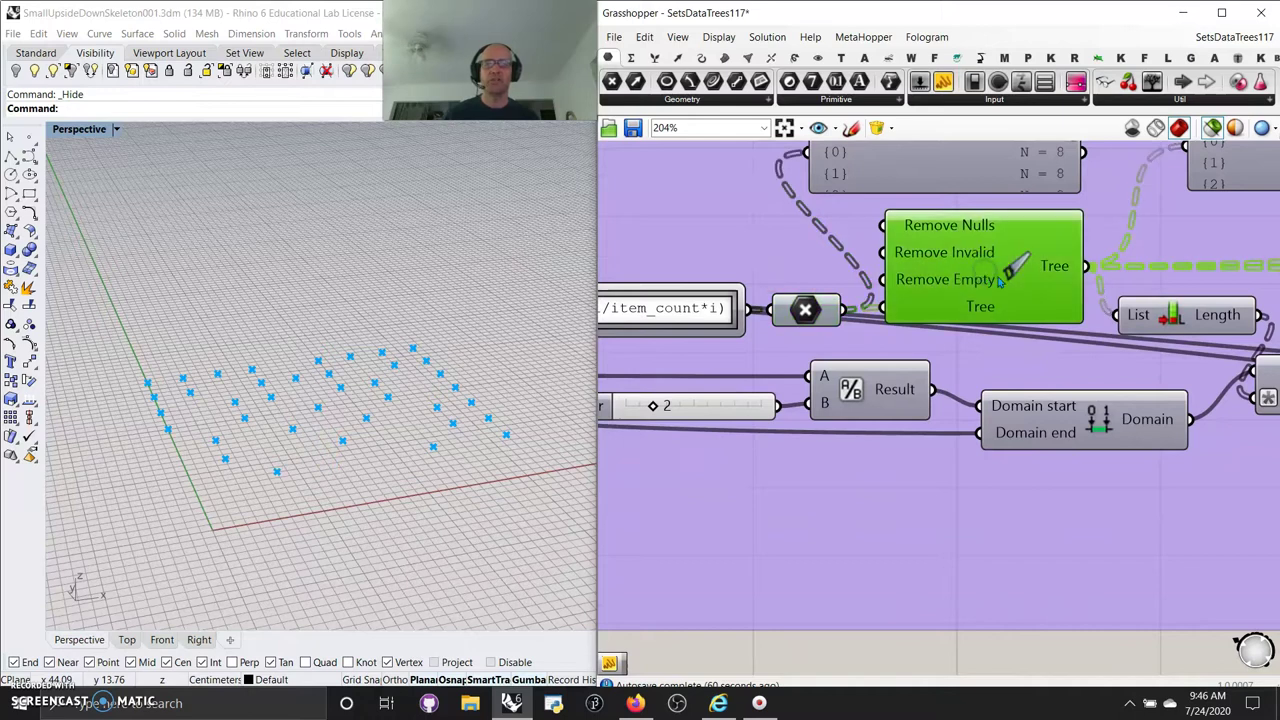
Add a panel below the tree-cleaning component, feed it the point data from before the cleaning, and make the panel taller
right_click_drag(987, 357, 896, 465)
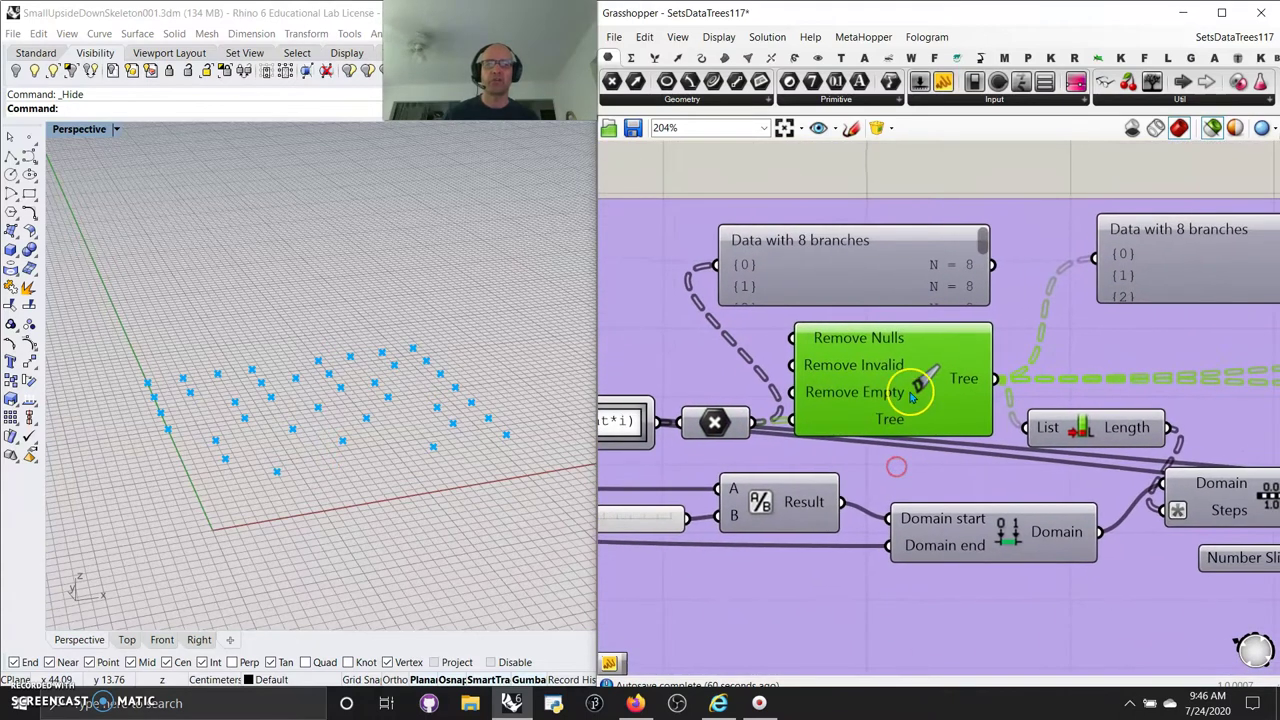
right_click_drag(912, 396, 966, 287)
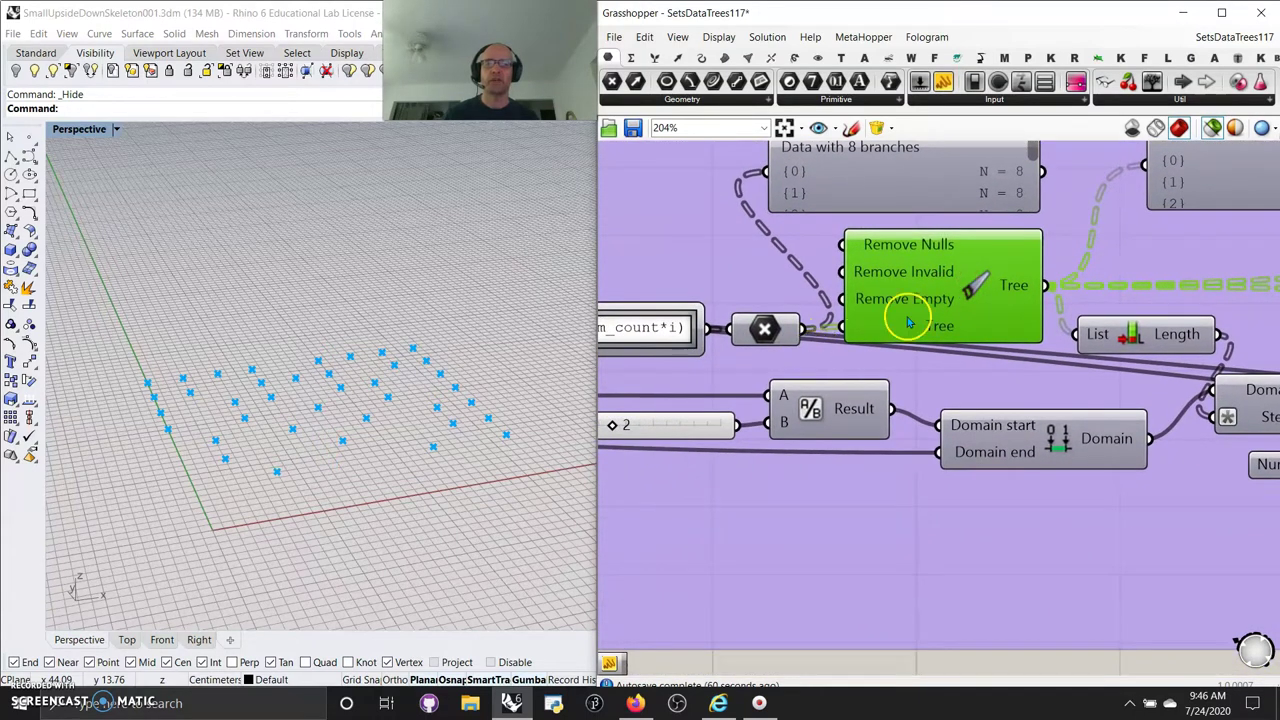
left_click_drag(942, 82, 913, 463)
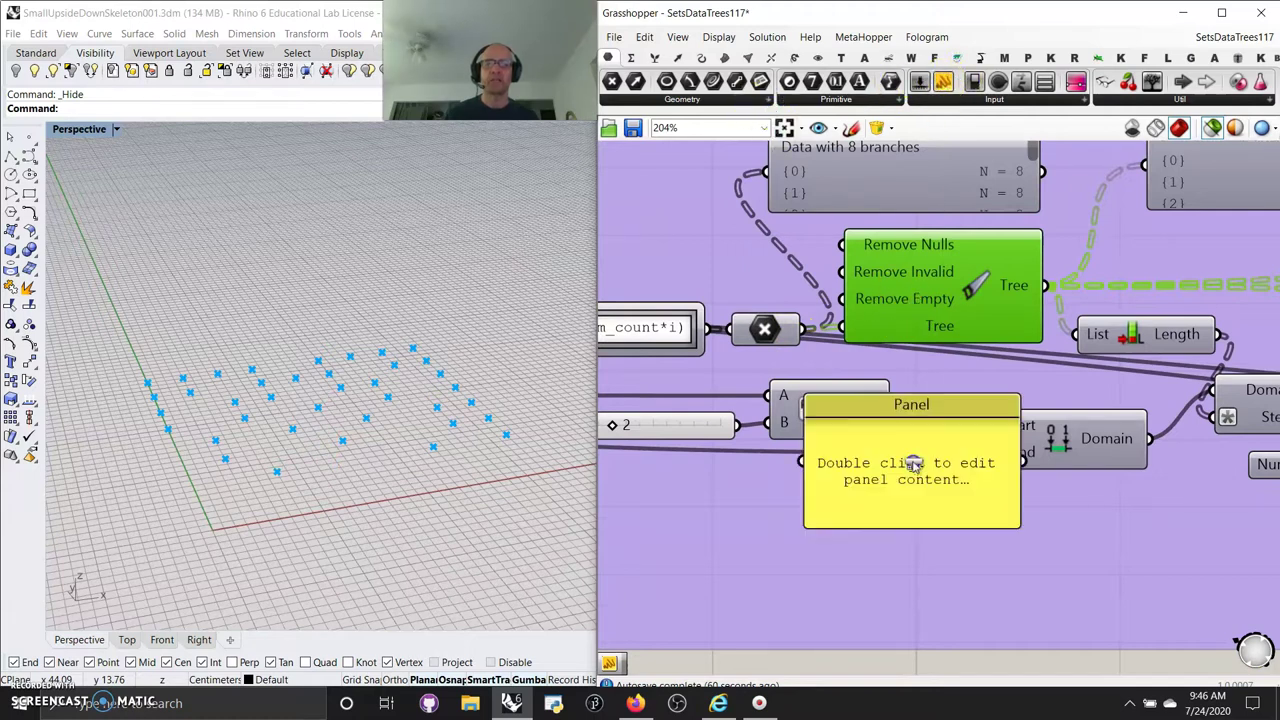
left_click_drag(818, 338, 804, 461)
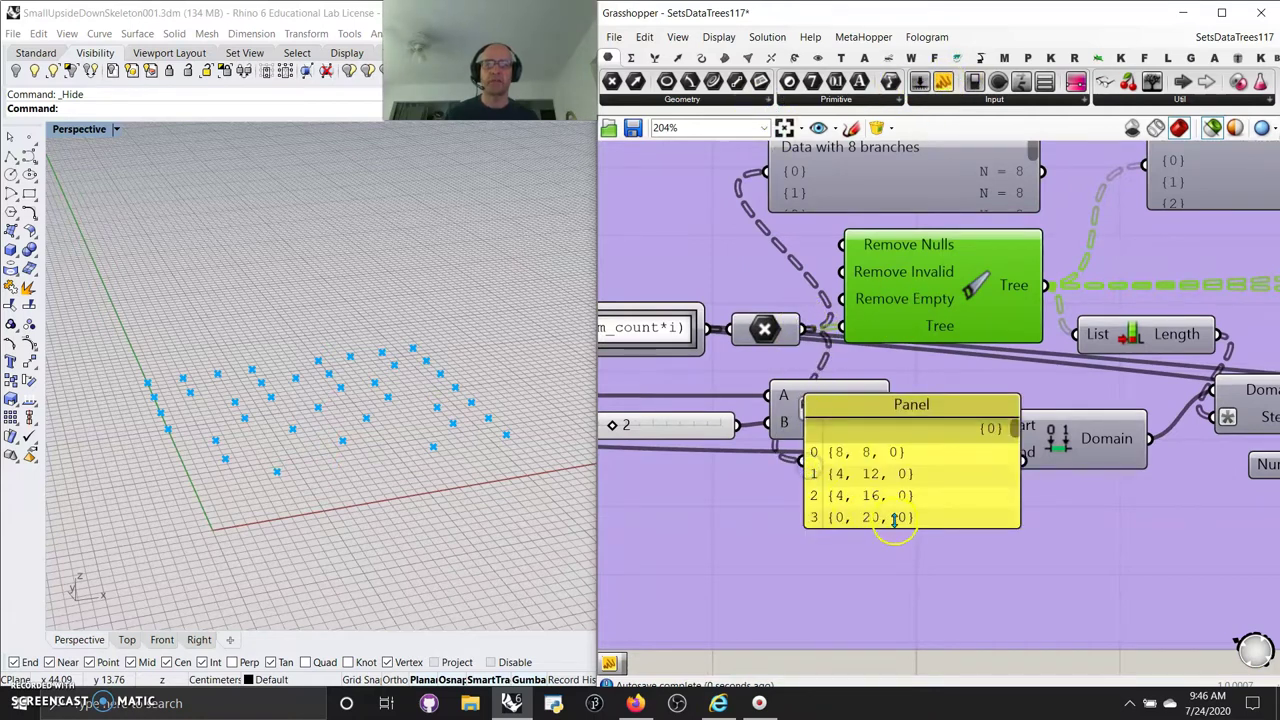
left_click_drag(906, 526, 924, 593)
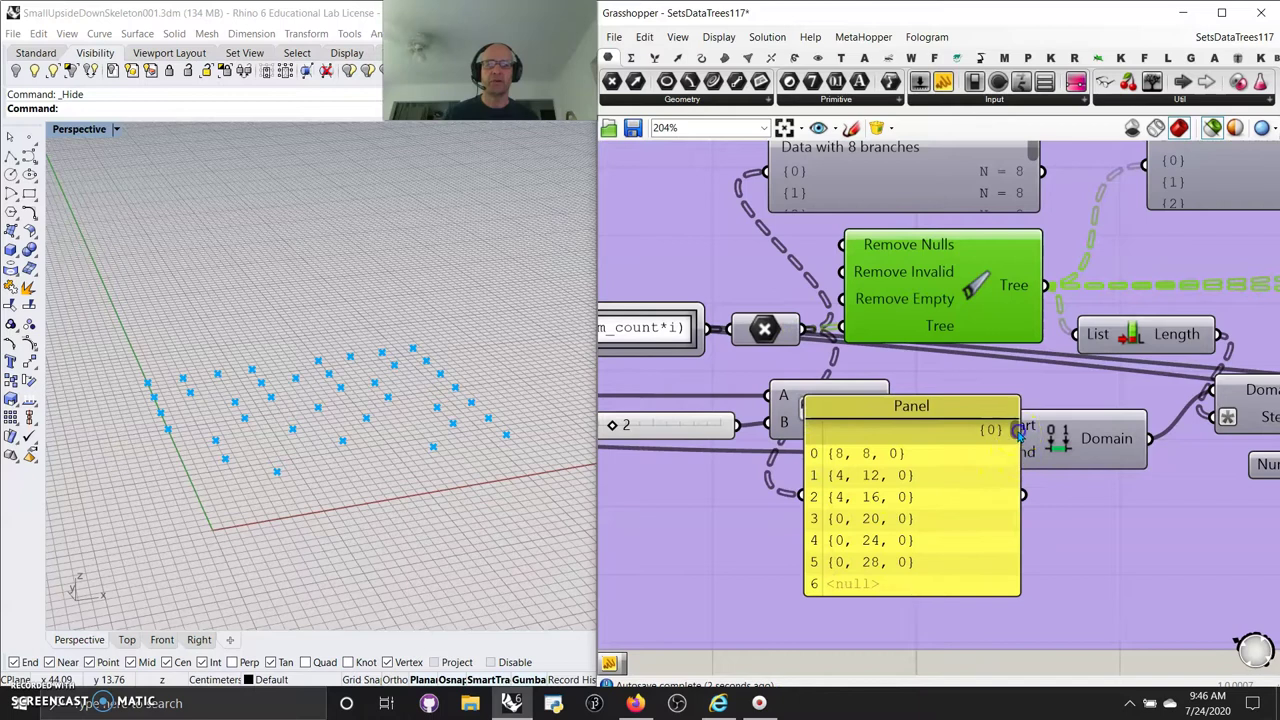
Read through the listed points and null items in the temporary panel, then delete the panel
left_click_drag(1018, 430, 1005, 534)
left_click_drag(962, 428, 1000, 447)
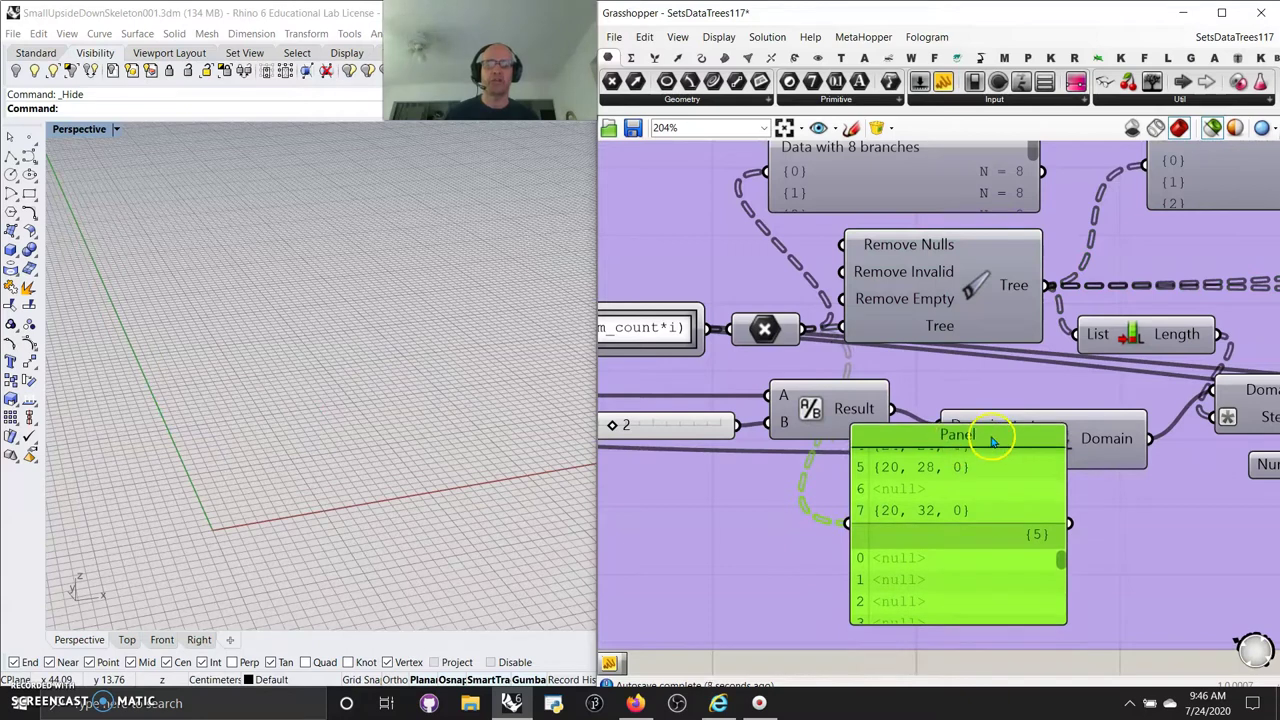
key("Delete")
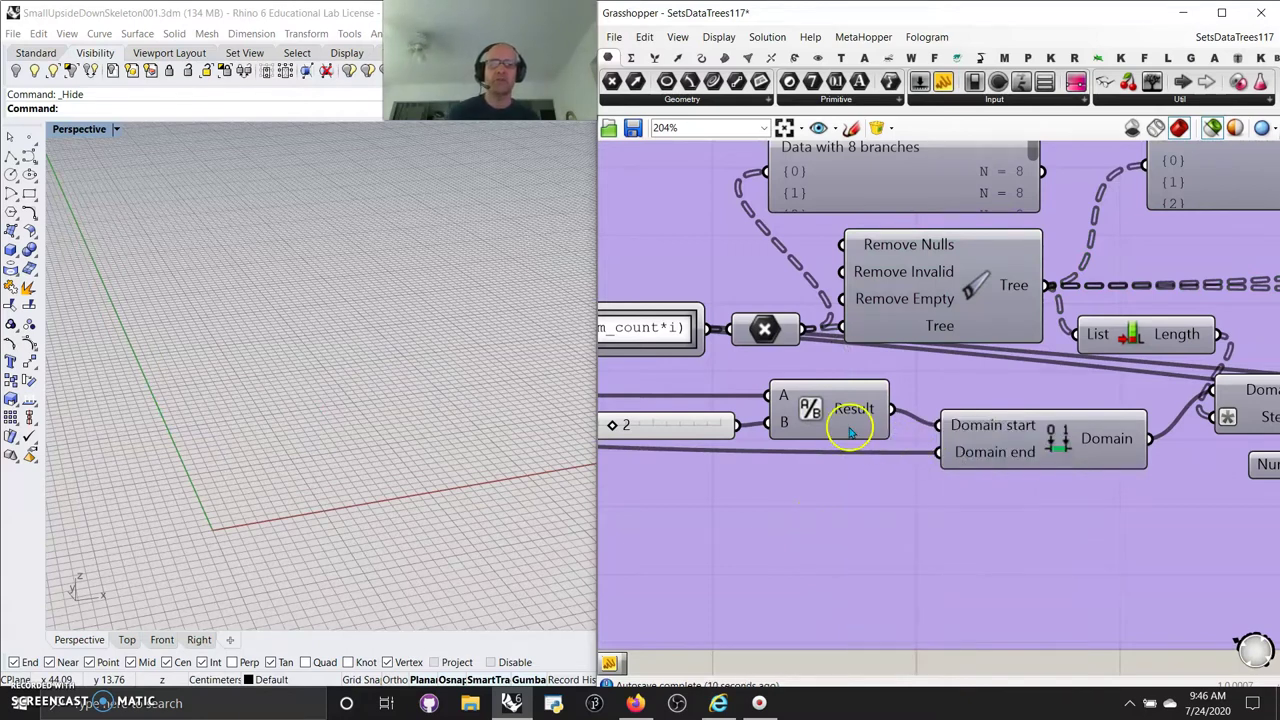
Preview the points output by the component that removes nulls, with its downstream connections in view
right_click_drag(868, 482, 948, 508)
scroll(951, 487, "down", 3)
right_click_drag(1063, 545, 900, 580)
left_click(832, 440)
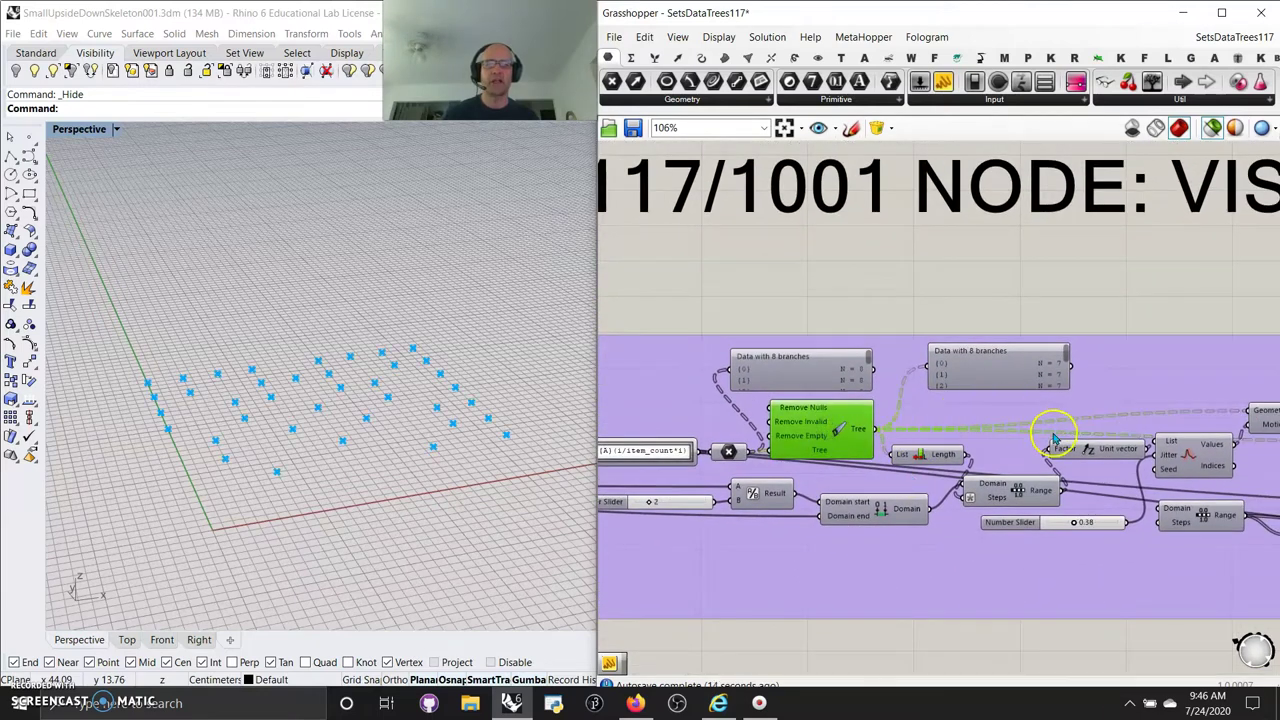
Check the Jitter and Move components, and preview the moved points together with the cleaned points for comparison
right_click_drag(1055, 440, 936, 390)
left_click(1090, 412)
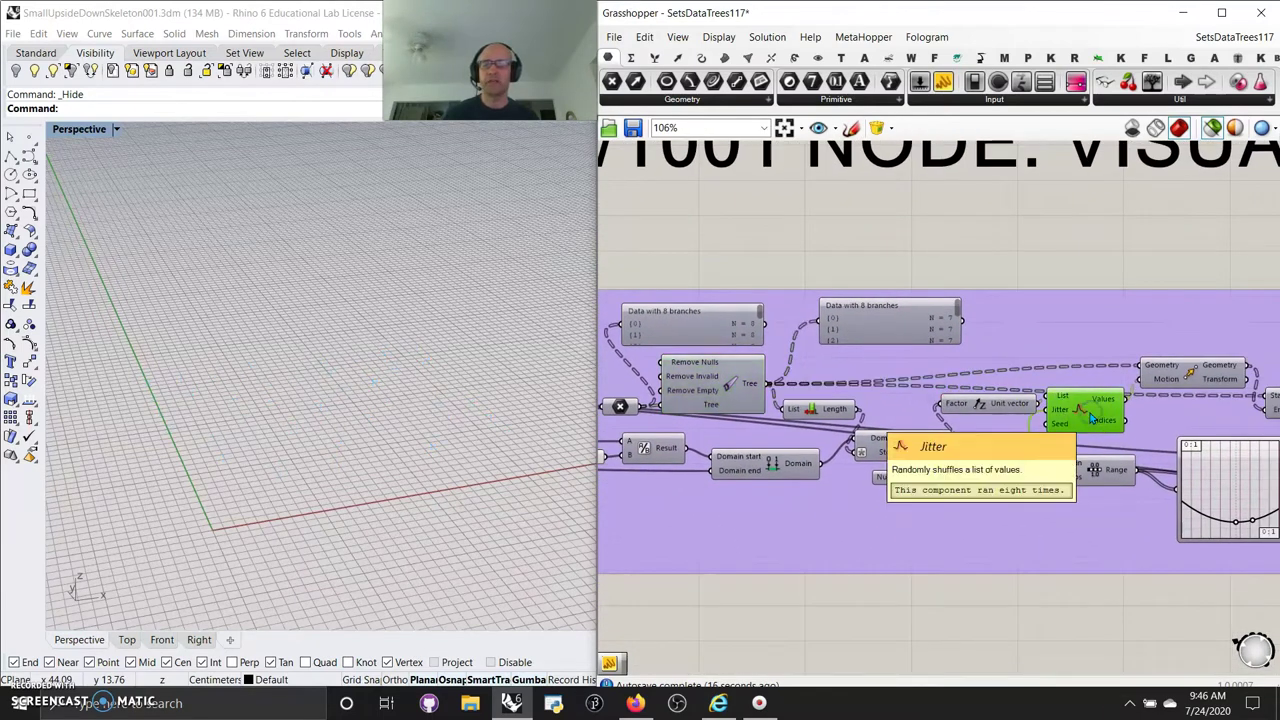
left_click(1190, 372)
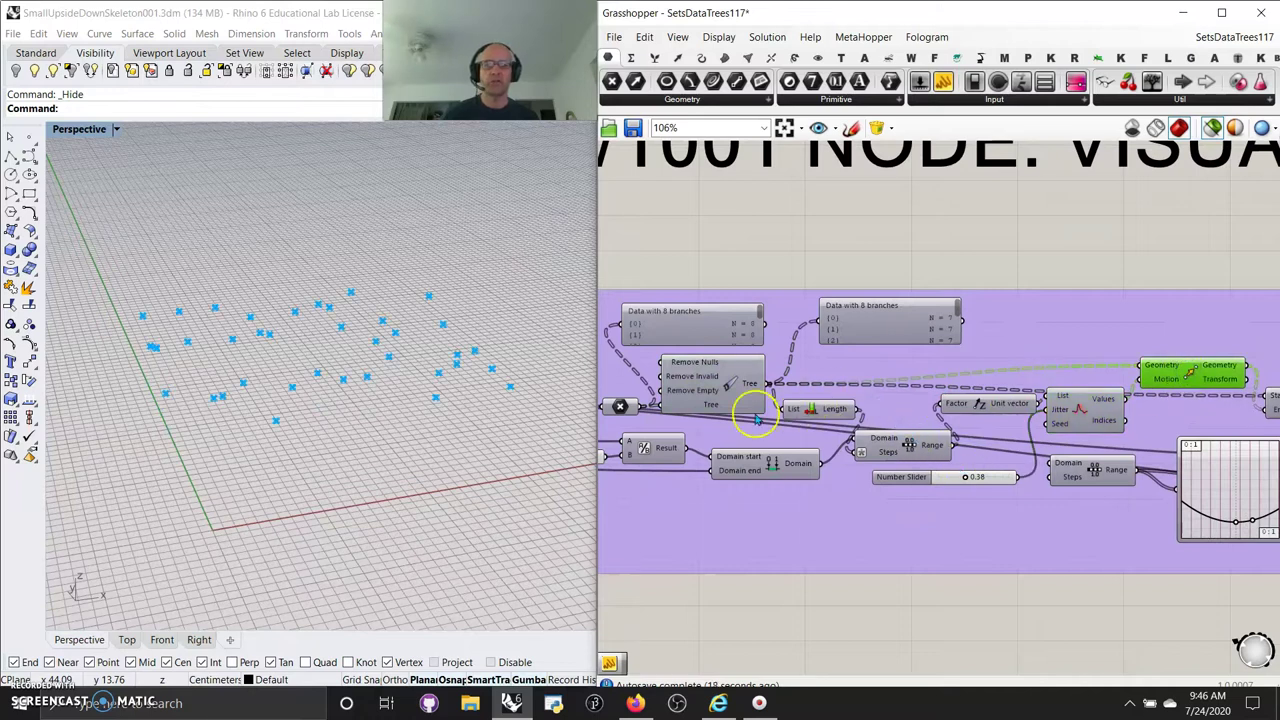
left_click(733, 380)
left_click(1187, 373, "shift")
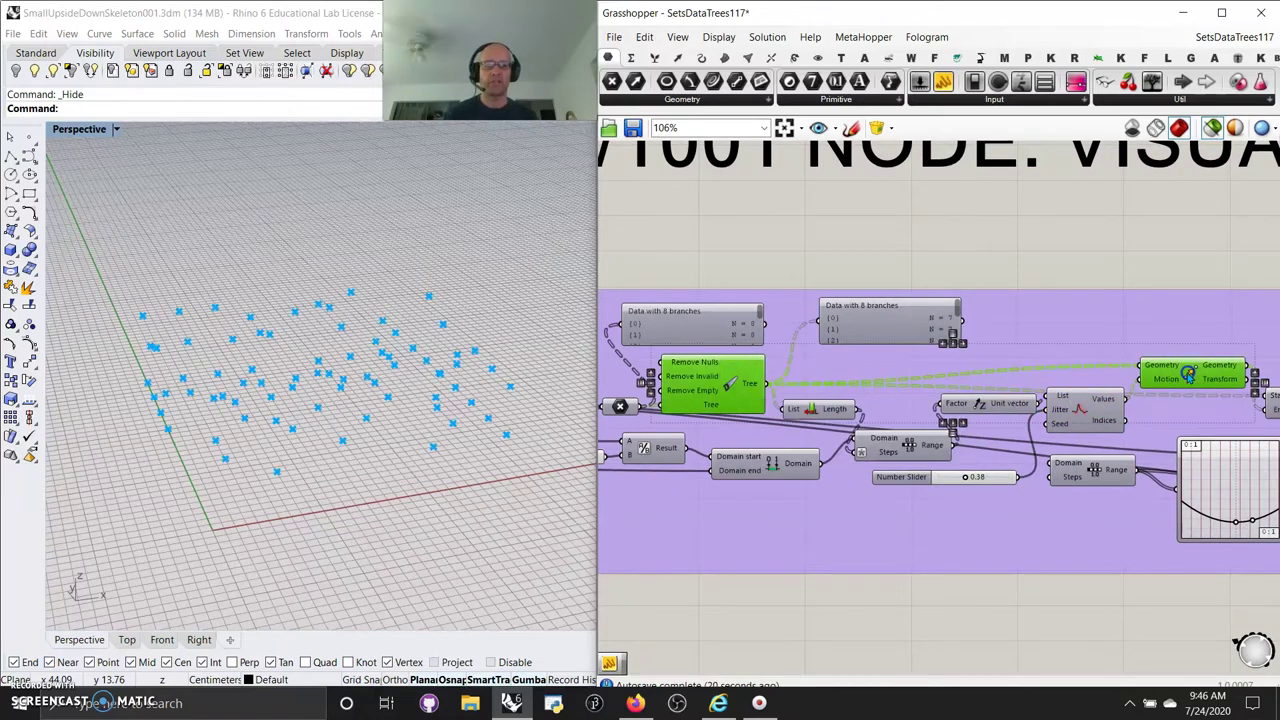
right_click_drag(788, 551, 906, 512)
right_click_drag(452, 480, 480, 425)
Preview the lines between the cleaned points and the moved points
right_click_drag(1144, 487, 838, 493)
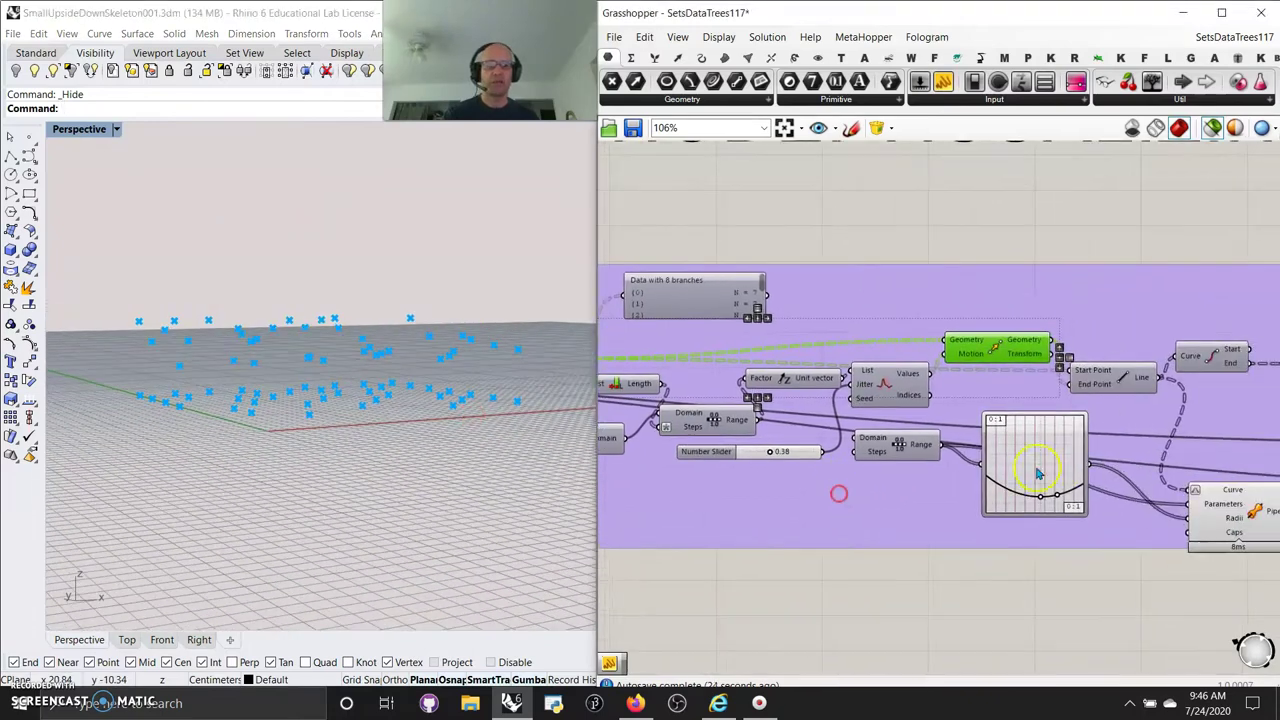
left_click(1126, 378)
right_click_drag(275, 548, 236, 572)
Preview the variable-radius pipes built on the lines and inspect them up close and from above
right_click_drag(1094, 580, 835, 578)
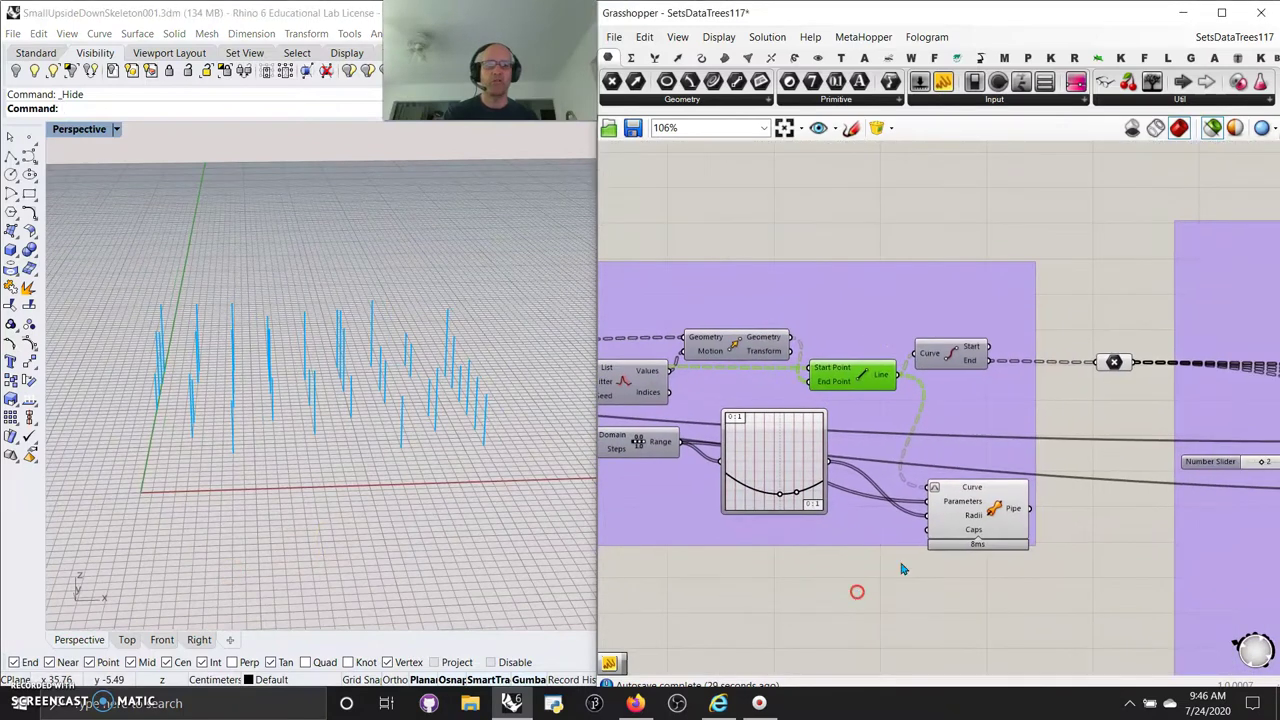
left_click(985, 512)
right_click_drag(385, 470, 378, 443)
right_click_drag(729, 622, 825, 612)
right_click_drag(357, 523, 370, 469)
scroll(868, 485, "up", 2)
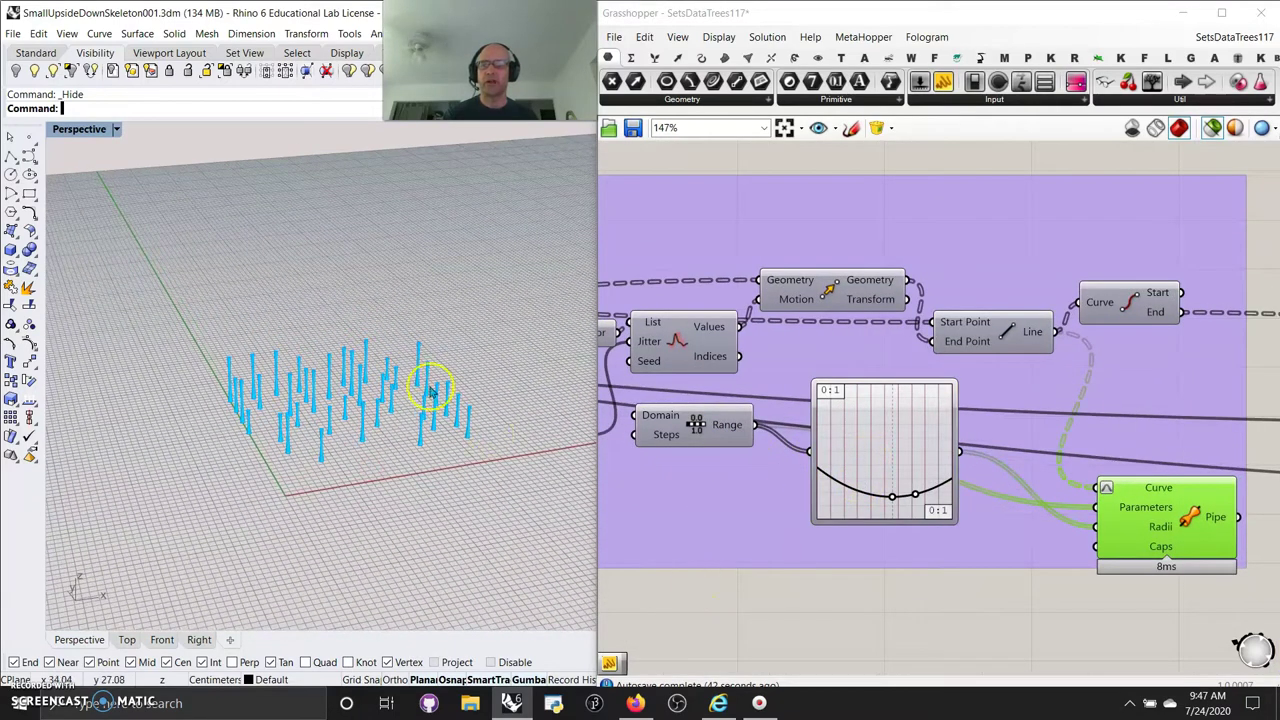
scroll(430, 390, "up", 10)
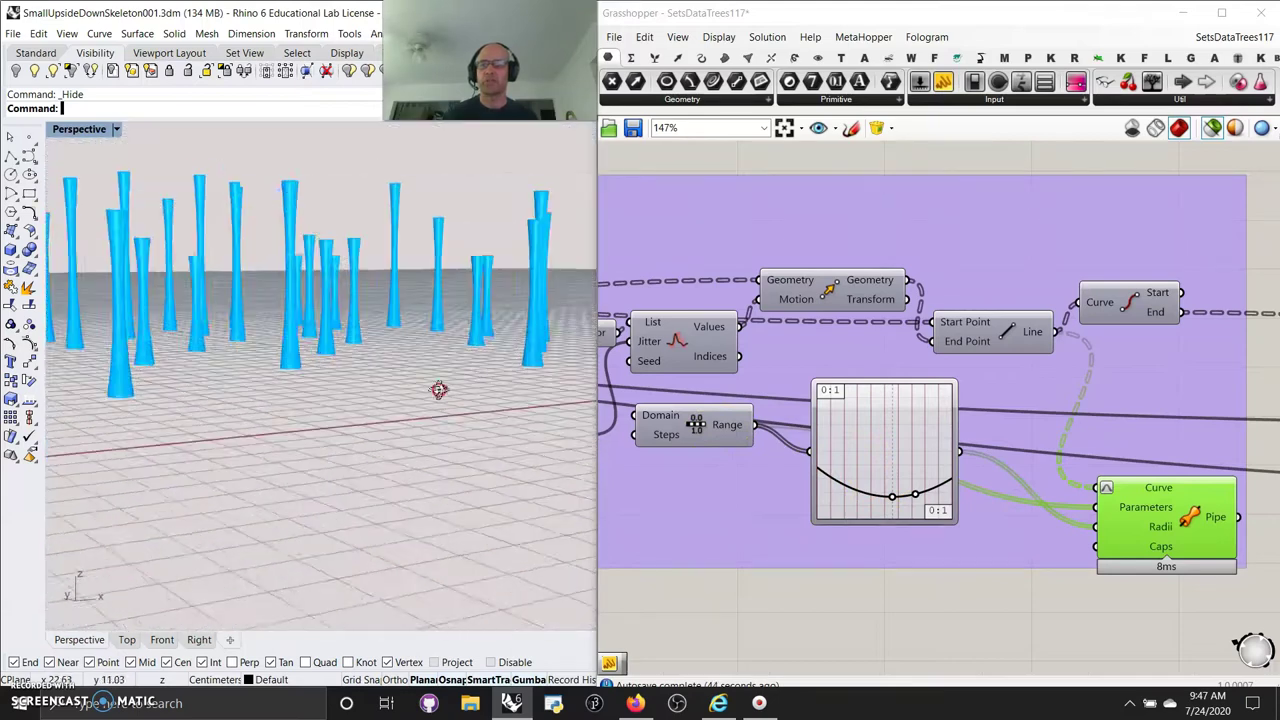
right_click_drag(438, 390, 412, 435)
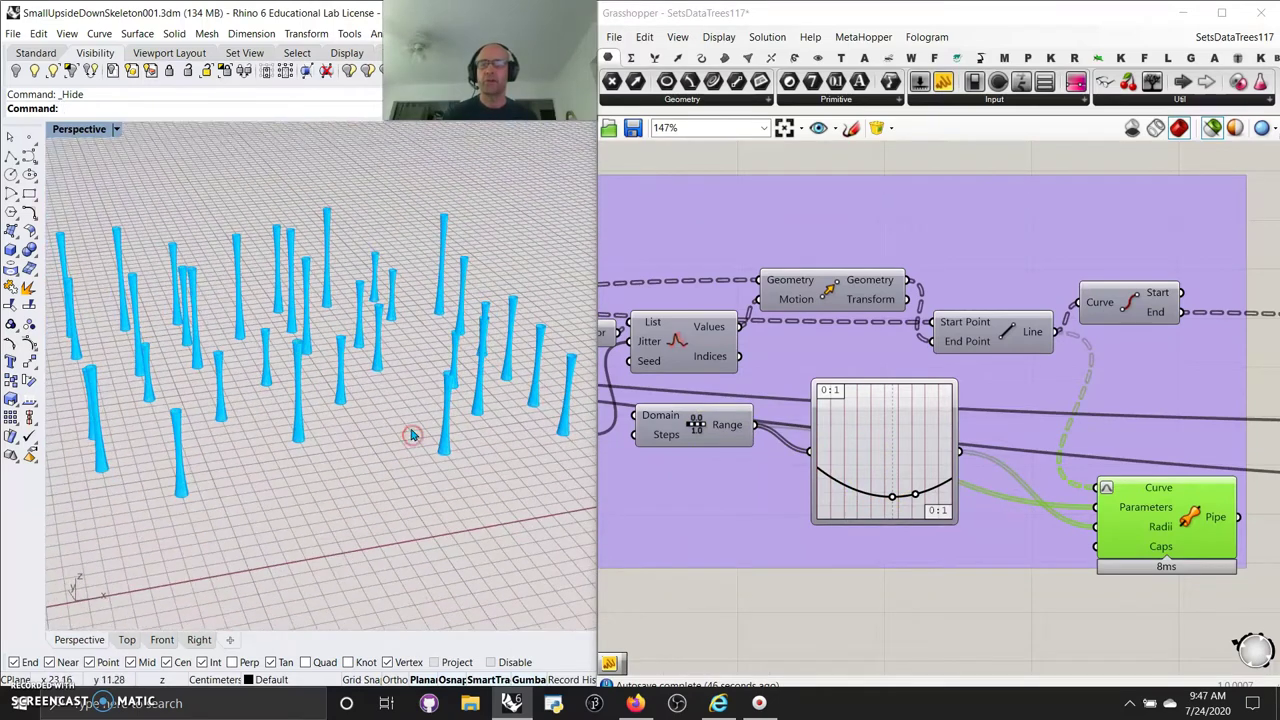
Place a Bifocals component just above the group near the second Path Mapper to label the components with their names
scroll(412, 435, "down", 3)
right_click_drag(648, 512, 931, 520)
scroll(872, 512, "down", 7)
right_click_drag(788, 520, 1009, 514)
scroll(786, 437, "up", 6)
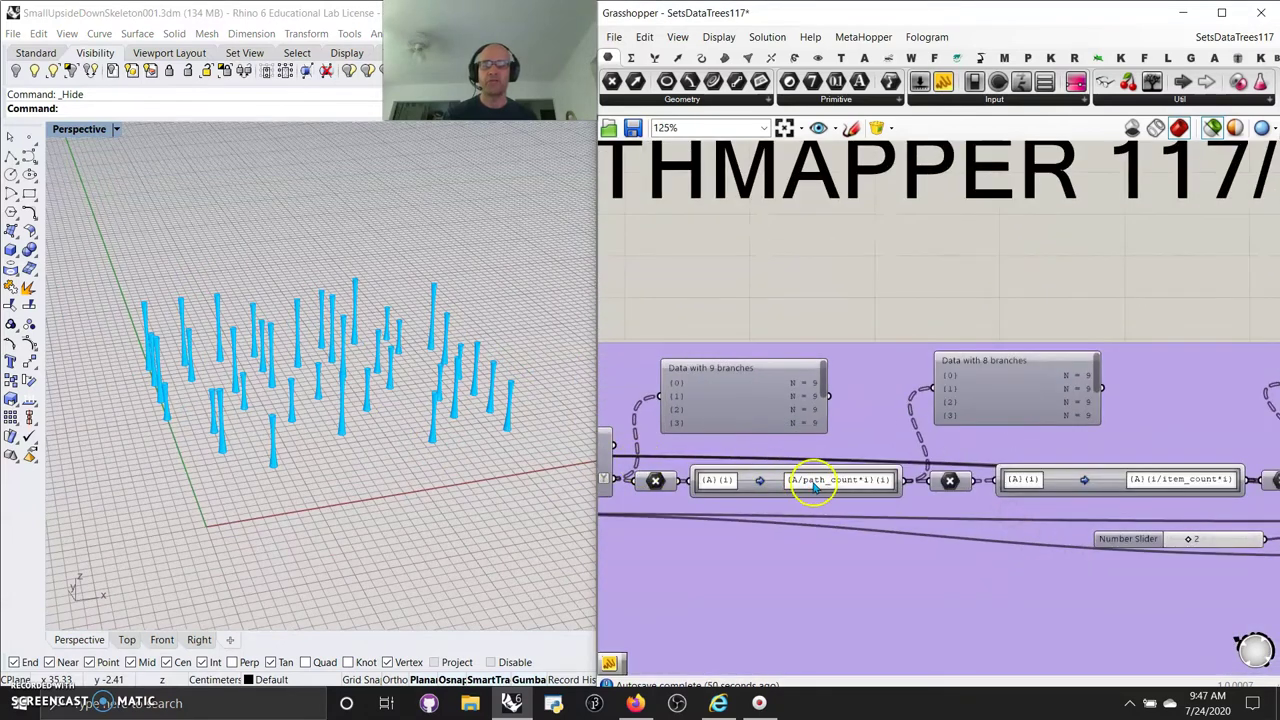
right_click_drag(1027, 607, 811, 487)
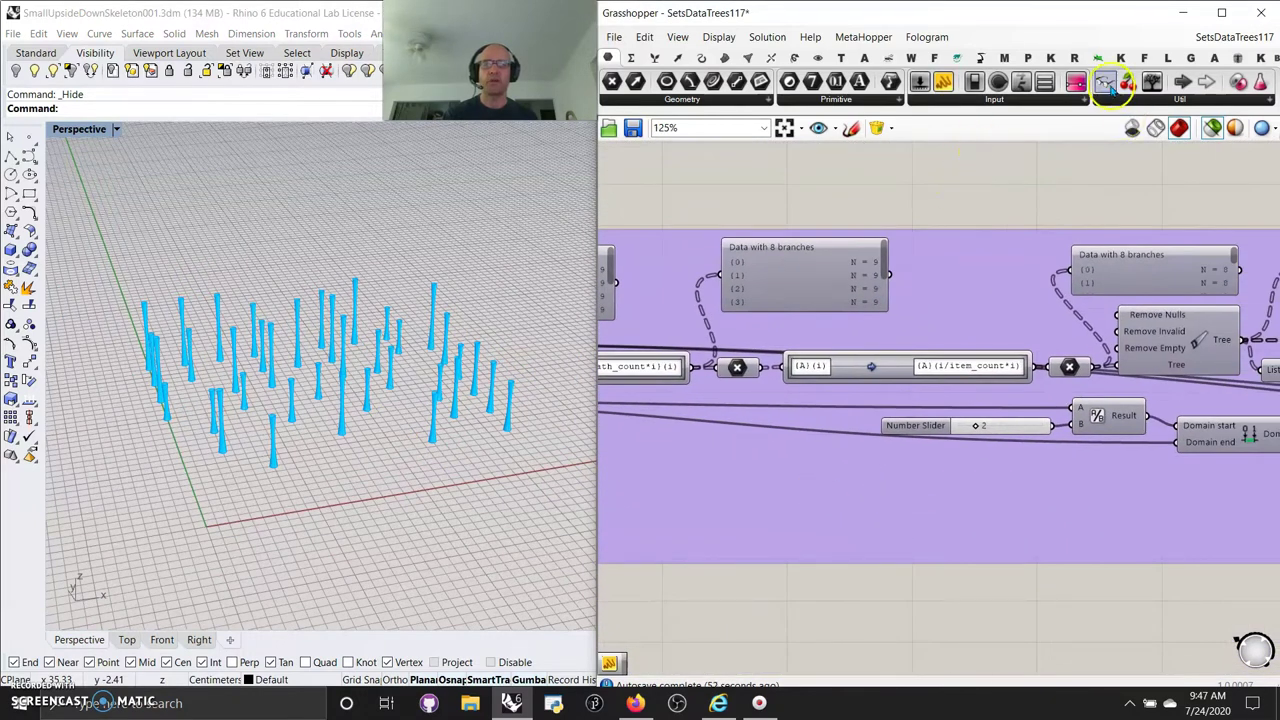
left_click(912, 178)
left_click_drag(911, 178, 662, 177)
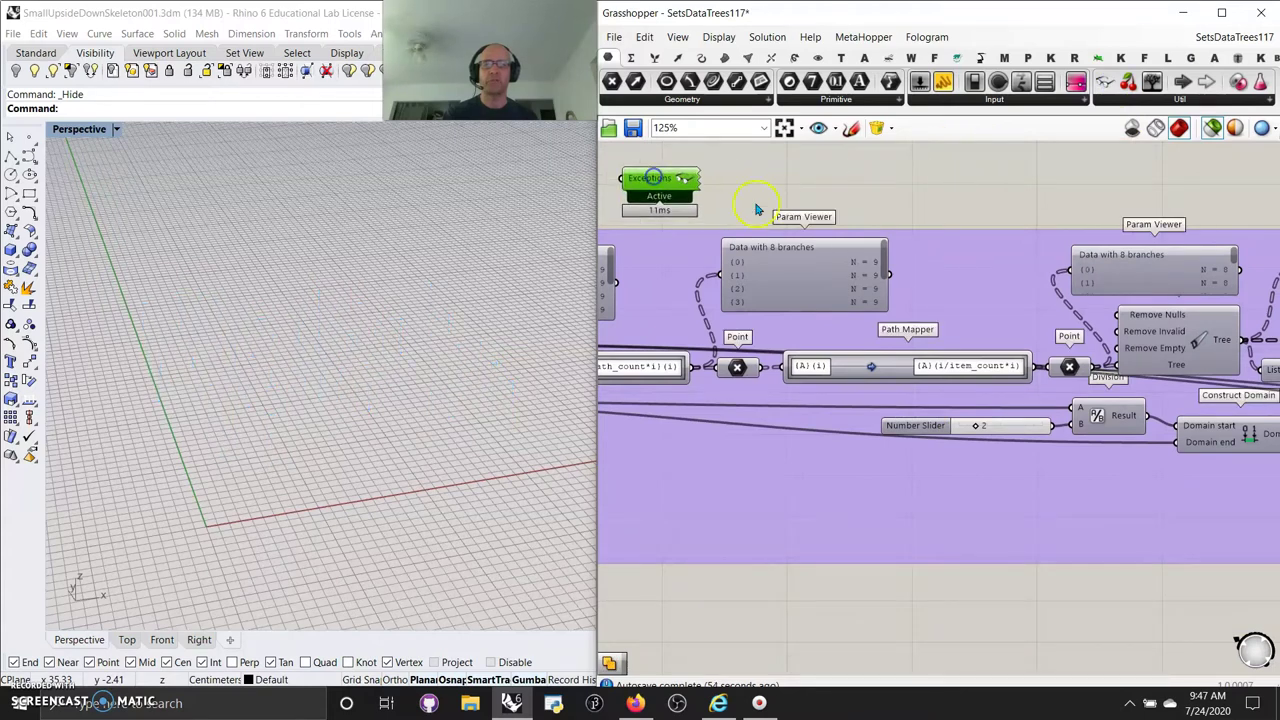
Preview the Pipe Variable output and the end points collected in the Point parameter between the two groups
right_click_drag(1030, 278, 748, 166)
right_click_drag(1116, 392, 660, 429)
right_click_drag(1118, 433, 785, 453)
left_click(933, 472)
right_click_drag(1049, 514, 797, 590)
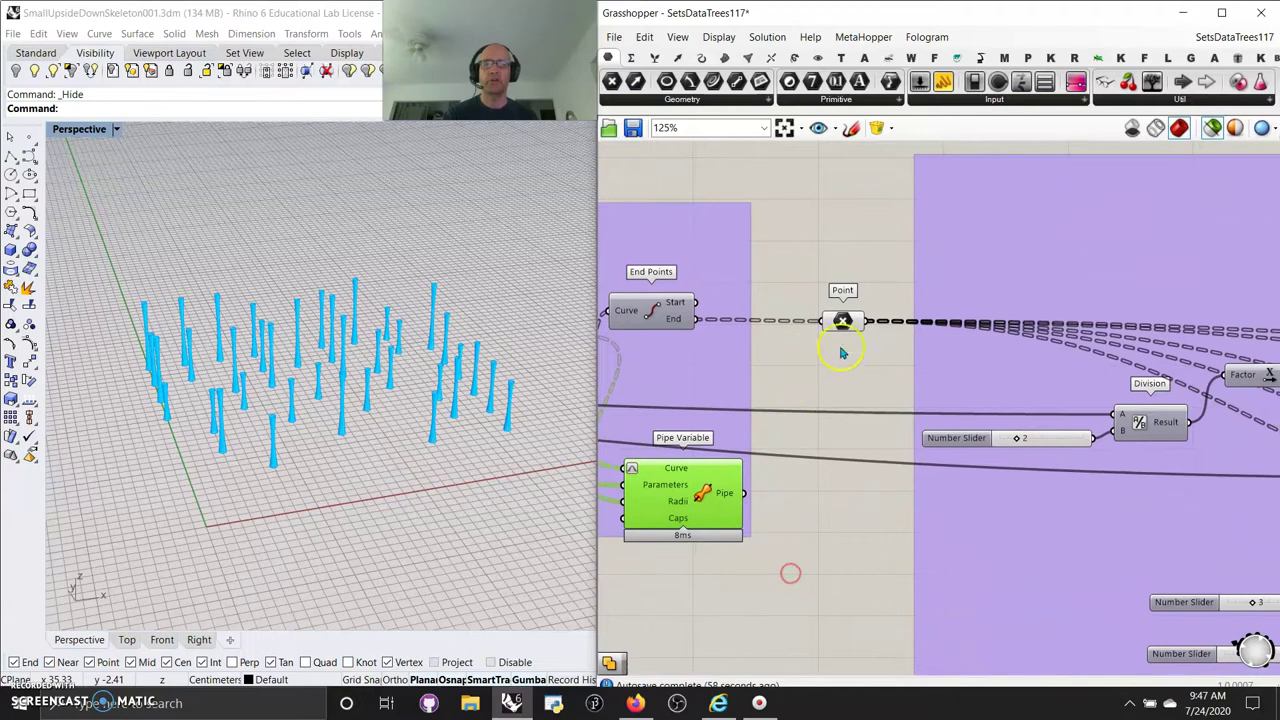
left_click(842, 321)
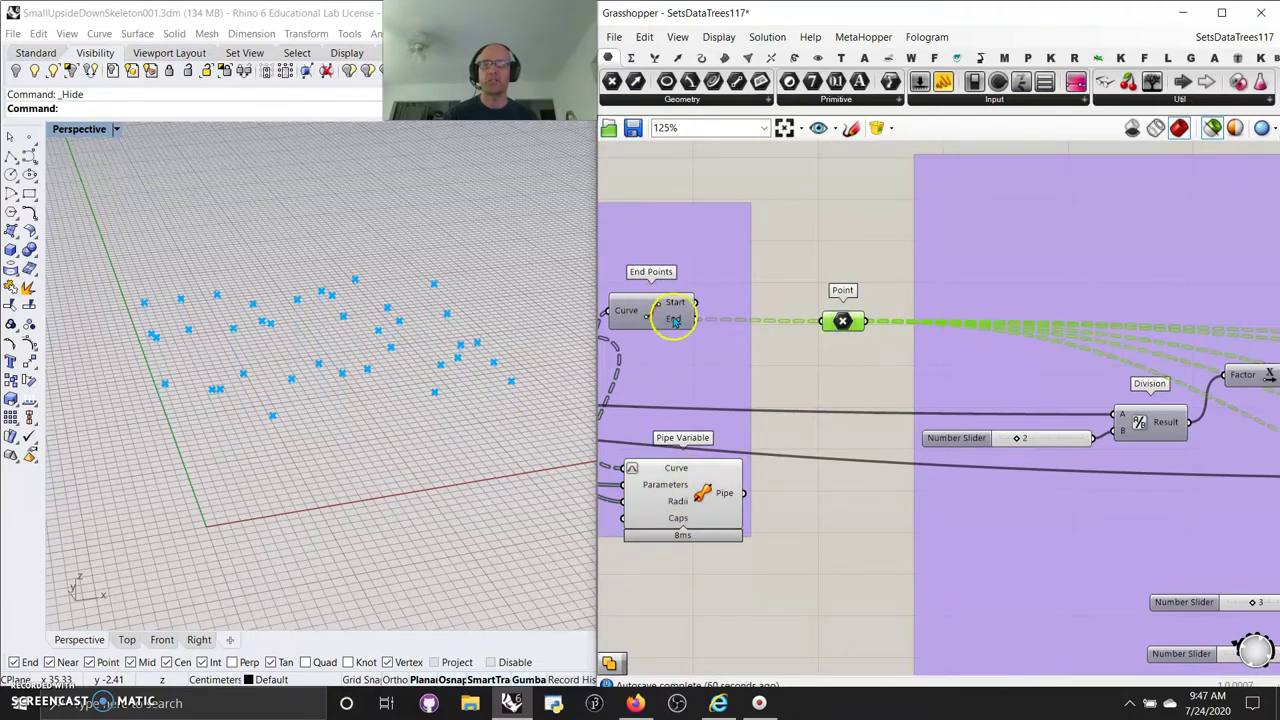
Trace how the pipes lead to the collected points by previewing Pipe Variable, Line, End Points and the Point parameter in turn
right_click_drag(801, 374, 1009, 347)
left_click(906, 448)
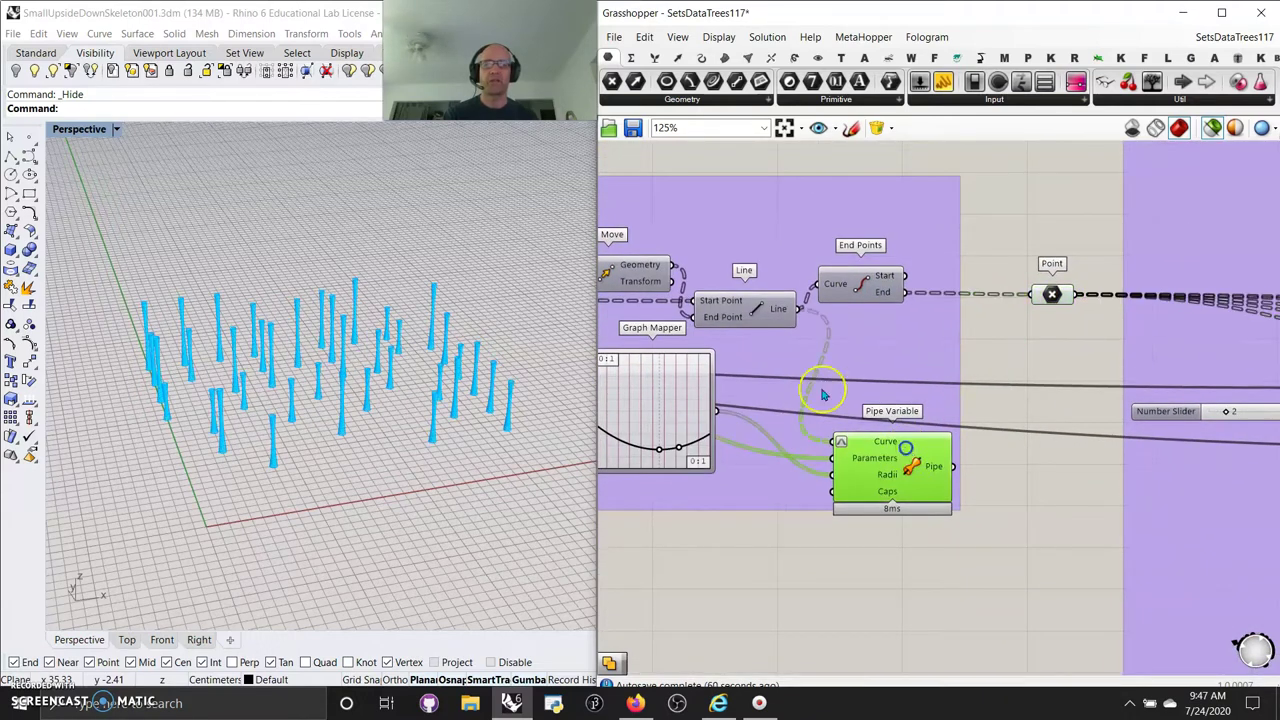
left_click(762, 317, "shift")
left_click(766, 310)
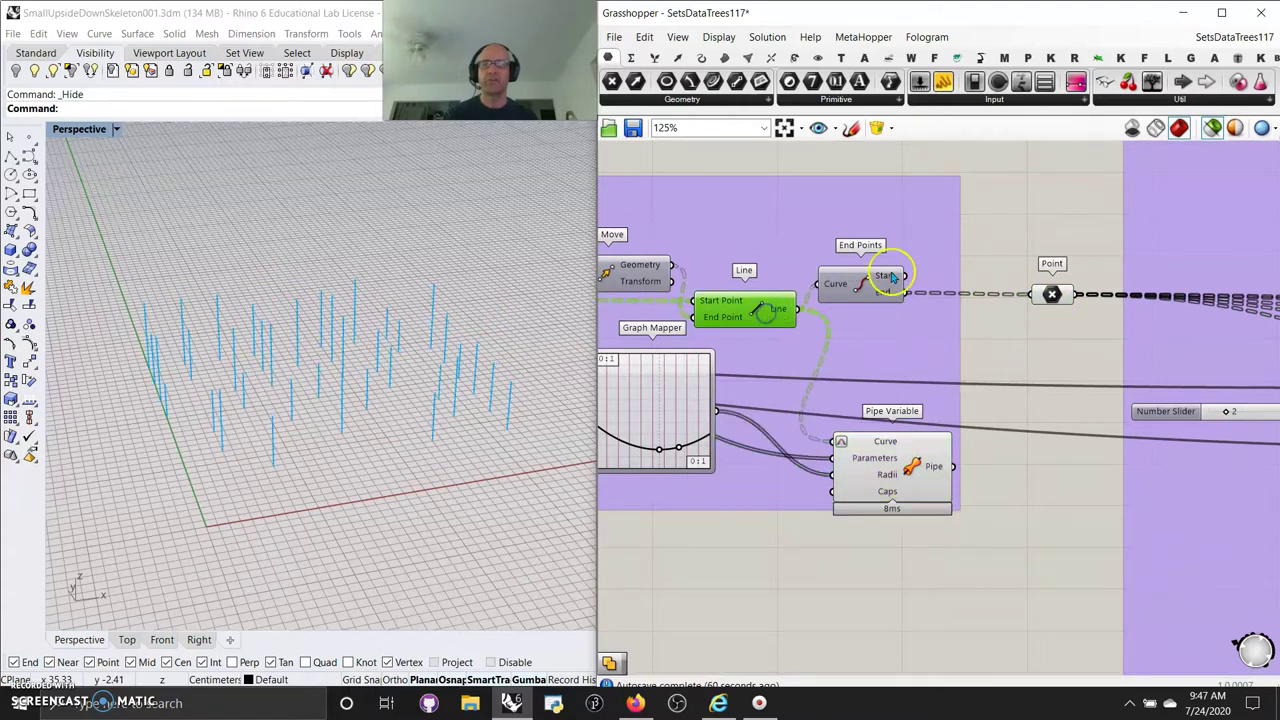
left_click(866, 291)
left_click(1050, 295)
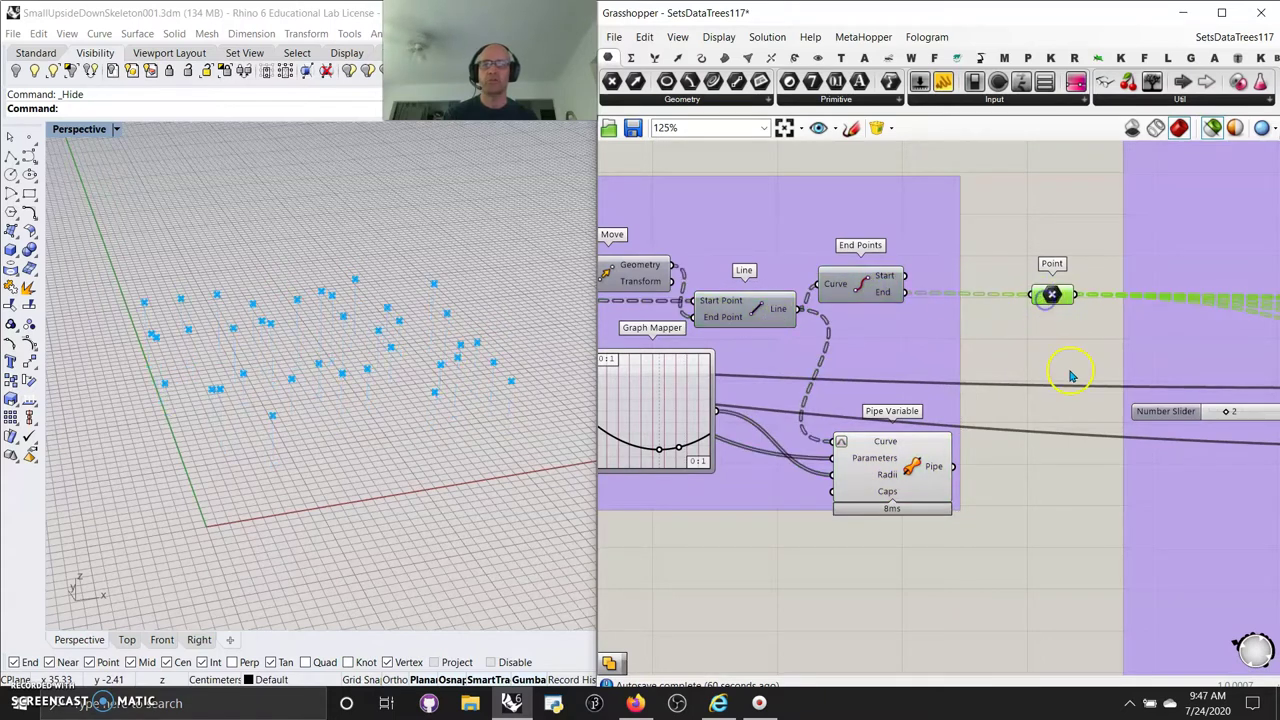
Preview the points shifted by the upper Move component in the second group
right_click_drag(1066, 366, 783, 357)
scroll(783, 357, "down", 4)
right_click_drag(880, 409, 768, 400)
scroll(818, 382, "up", 3)
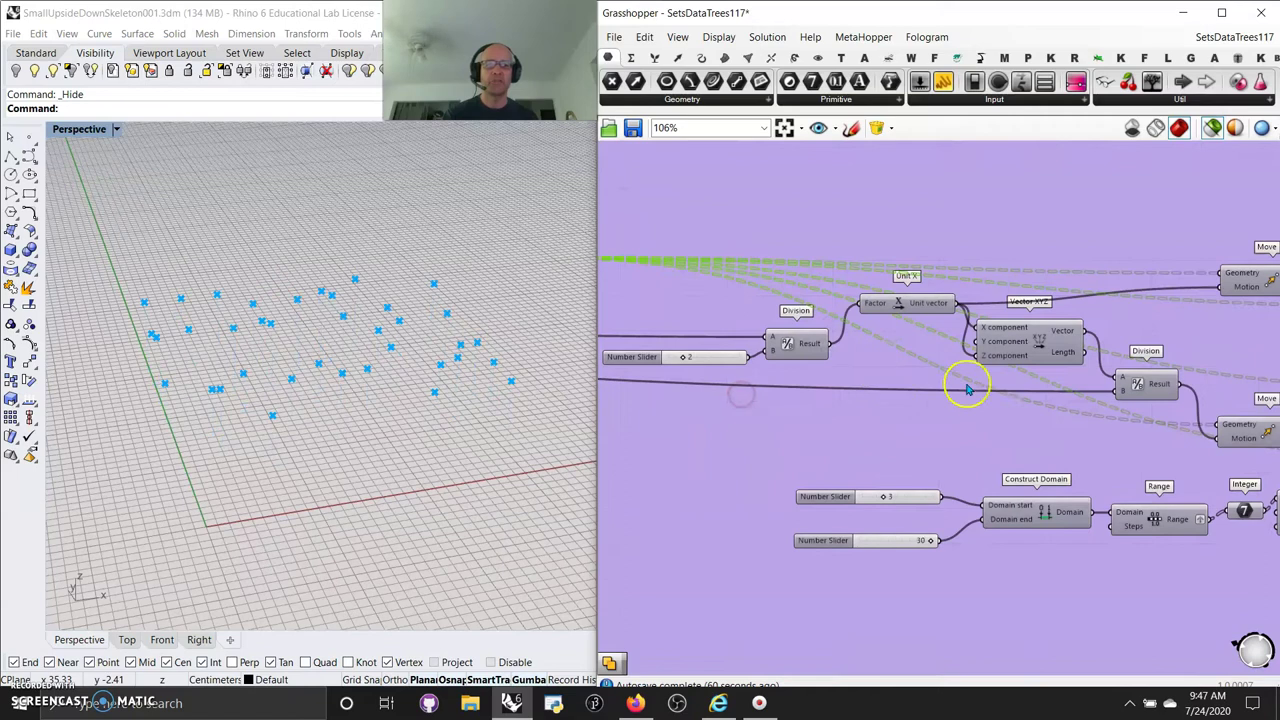
right_click_drag(978, 393, 865, 341)
scroll(900, 354, "down", 3)
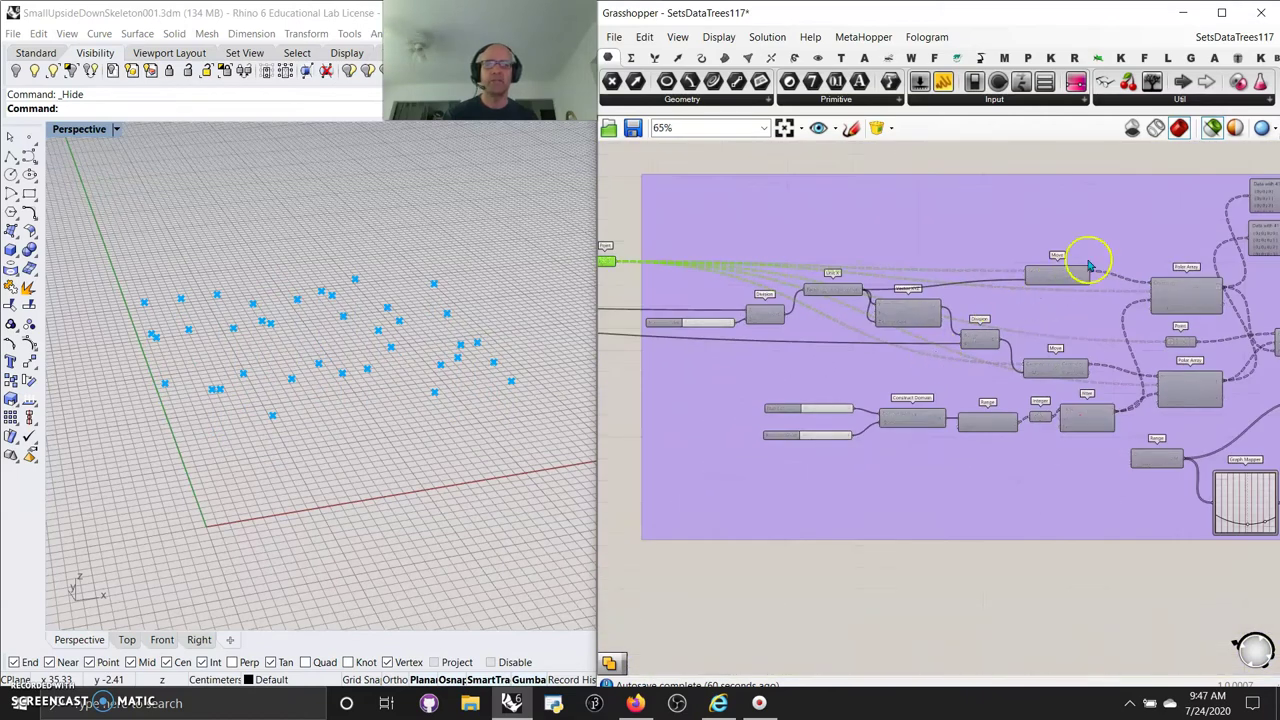
scroll(1052, 290, "up", 3)
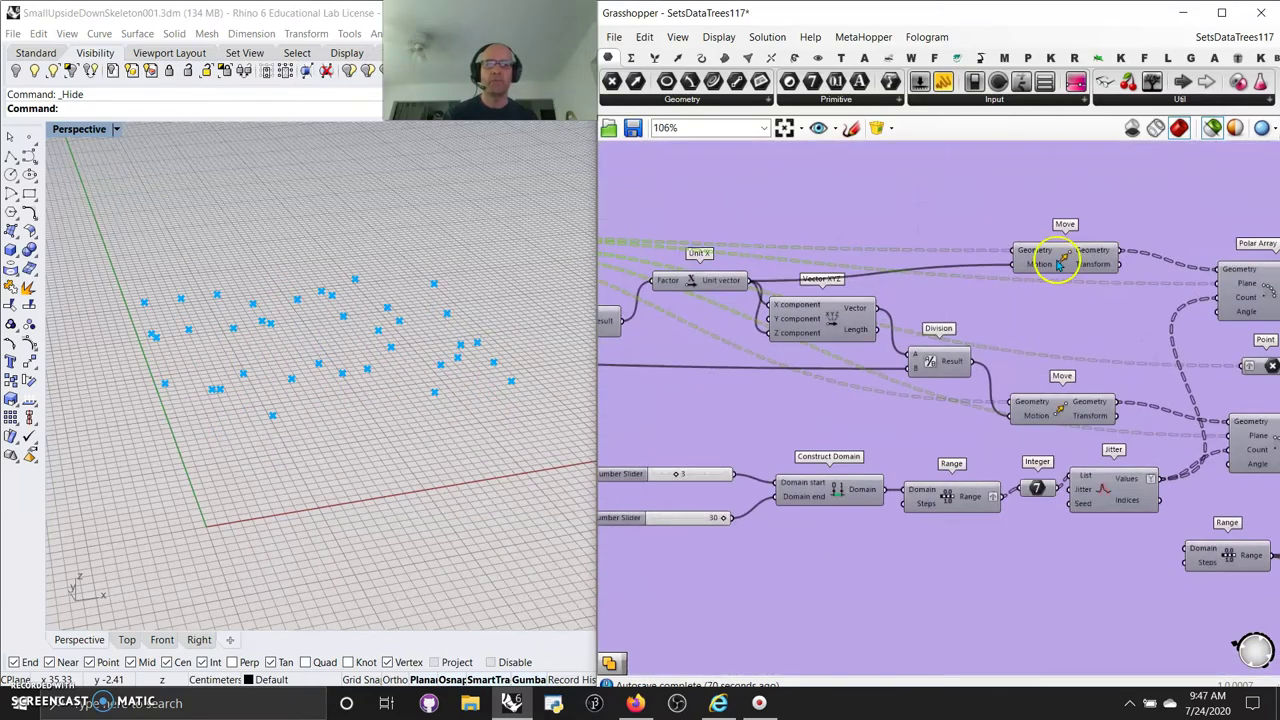
left_click(1060, 263)
right_click_drag(505, 362, 459, 367)
Preview the collected end points together with the points shifted by the upper Move component
right_click_drag(790, 425, 959, 443)
right_click_drag(771, 328, 888, 356)
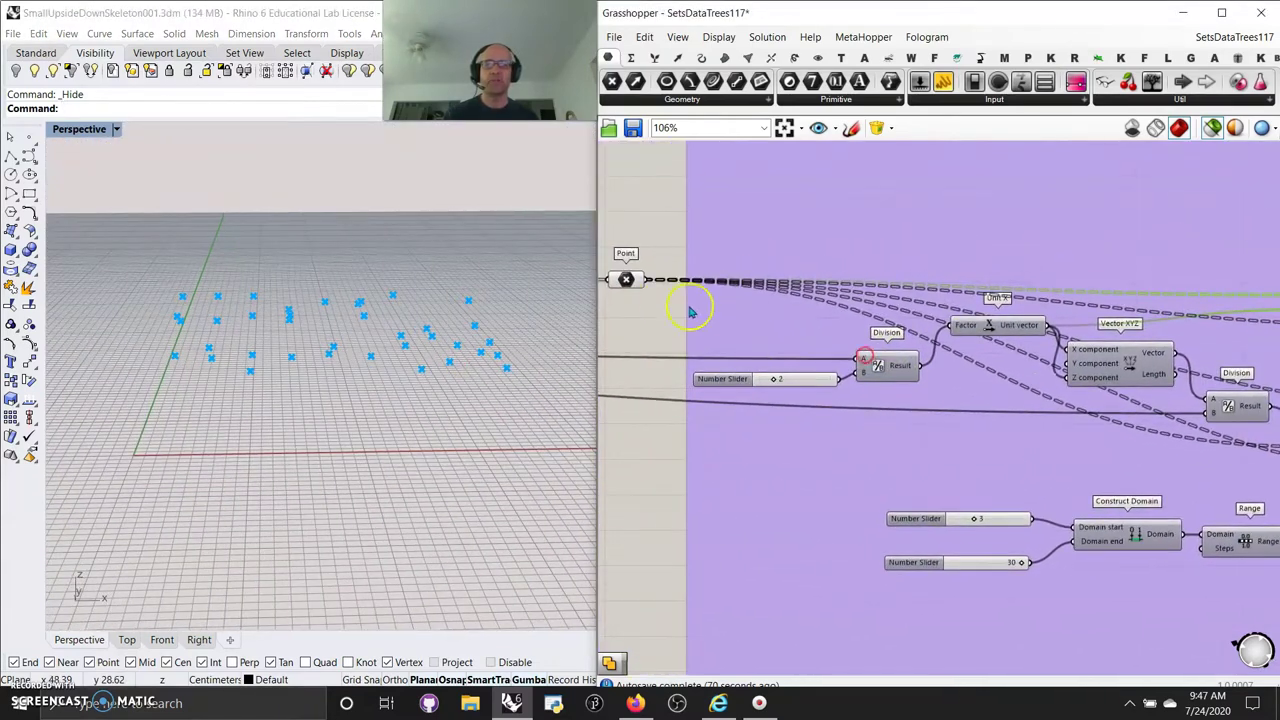
left_click(626, 281)
right_click_drag(1014, 405, 811, 402)
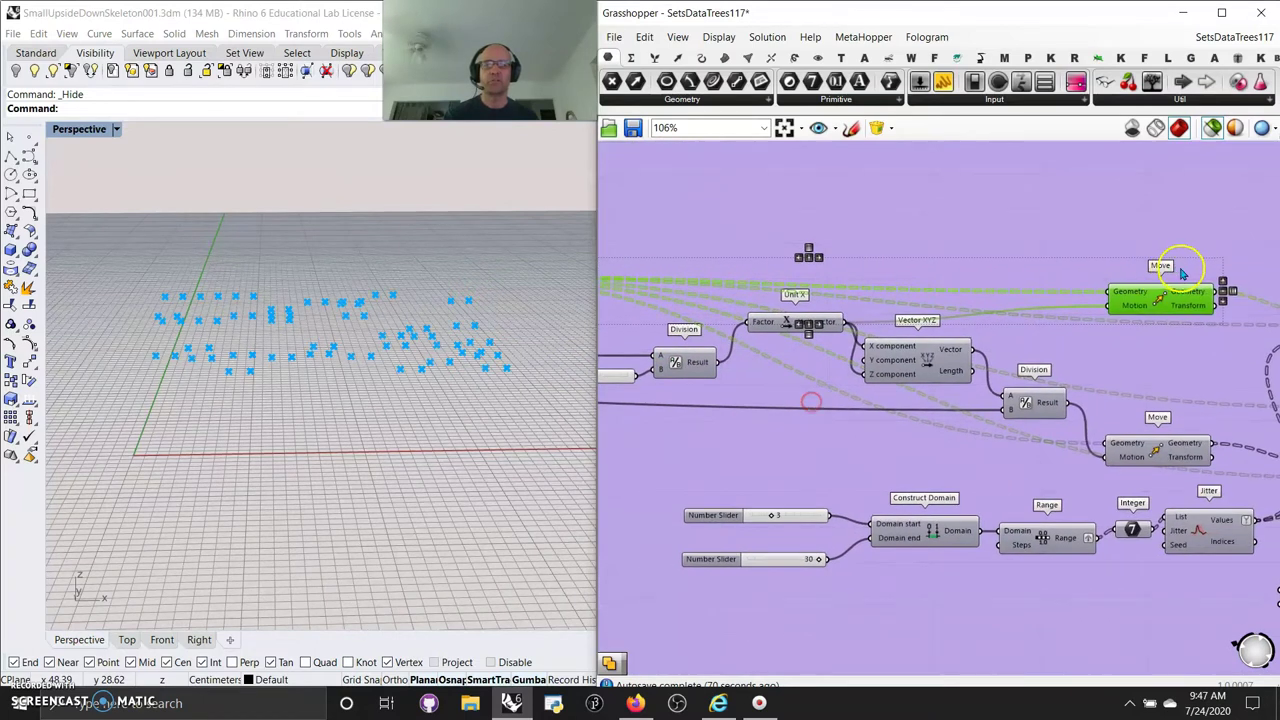
Compare the point previews of the upper and lower Move components by alternating between them
left_click(1158, 455)
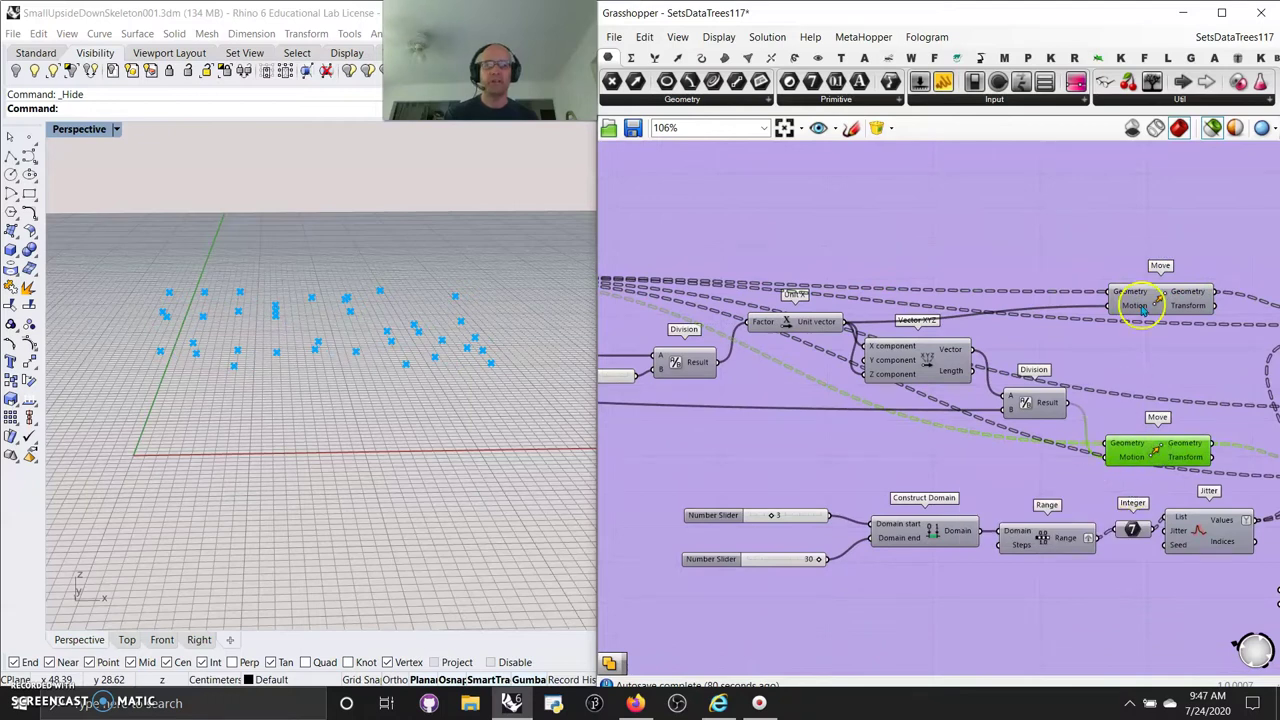
left_click(1153, 300)
left_click(1160, 453)
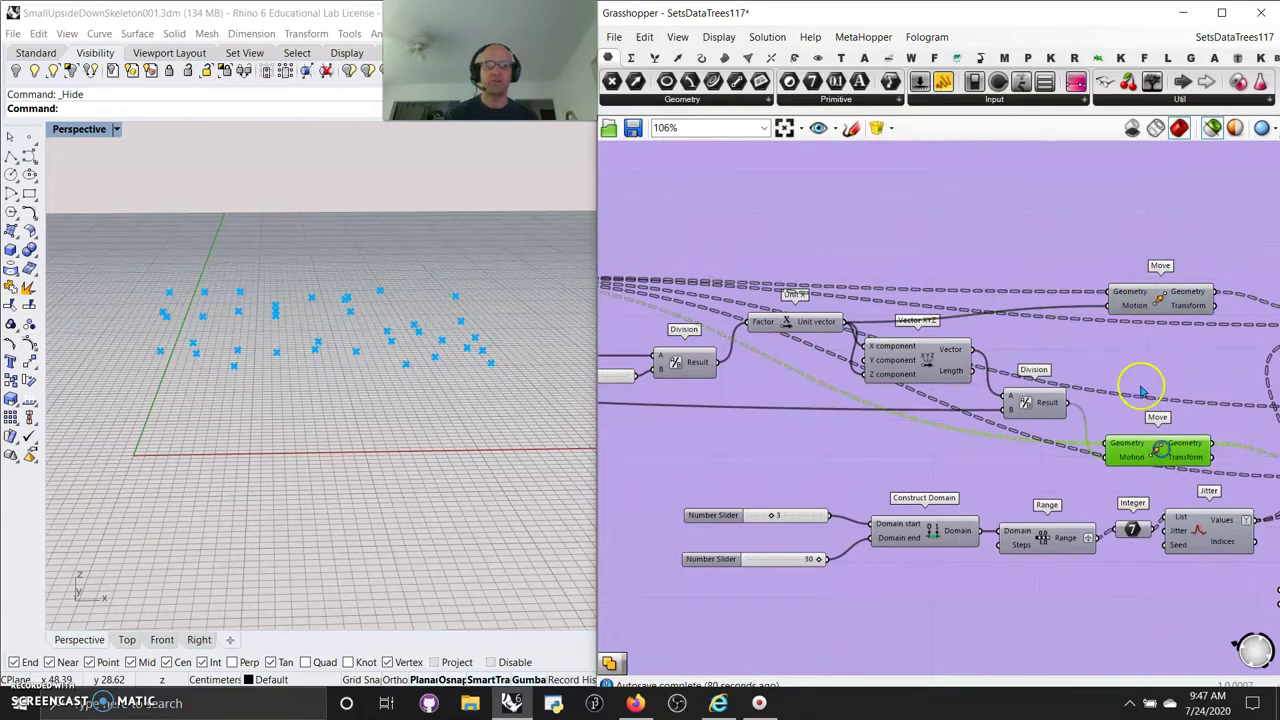
left_click(1153, 302)
Compare the point previews of the upper and lower Polar Array components and inspect the upper array from the side
mouse_move(927, 439)
right_mouse_down()
mouse_move(1049, 402)
mouse_move(863, 406)
right_mouse_up()
right_click_drag(1008, 435, 800, 385)
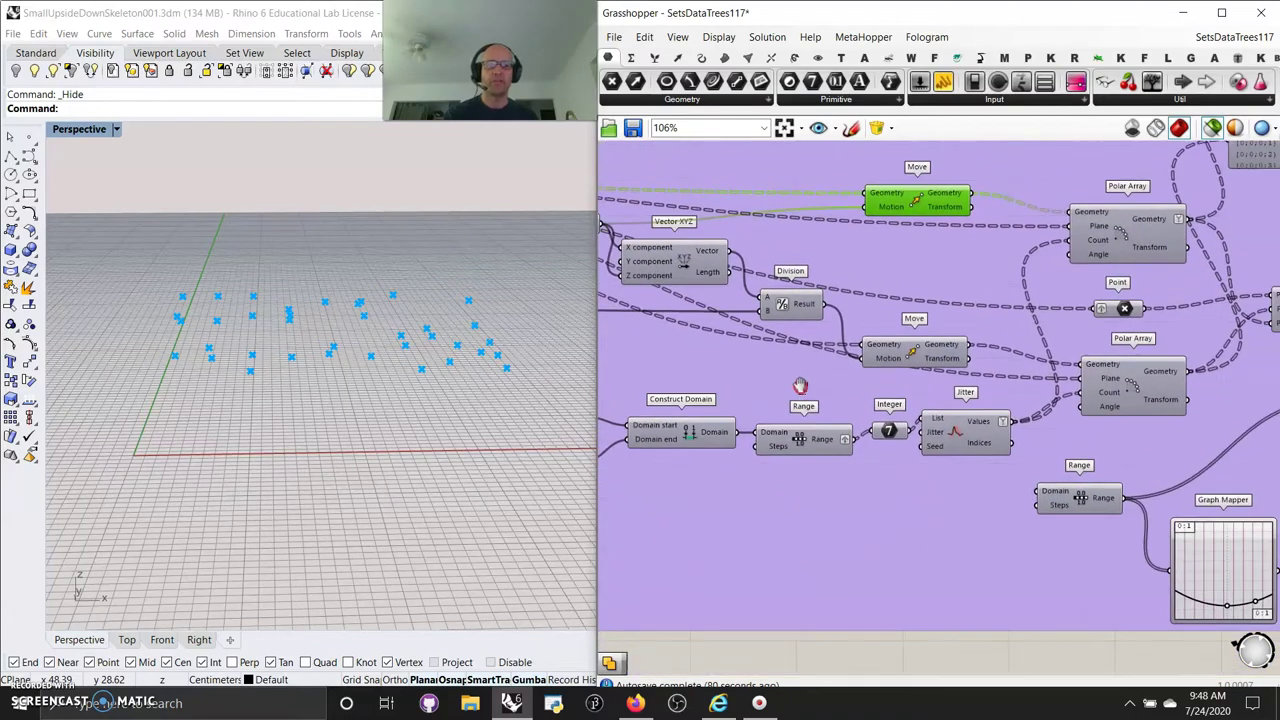
left_click(1147, 260)
right_click_drag(430, 340, 505, 413)
left_click(1132, 388)
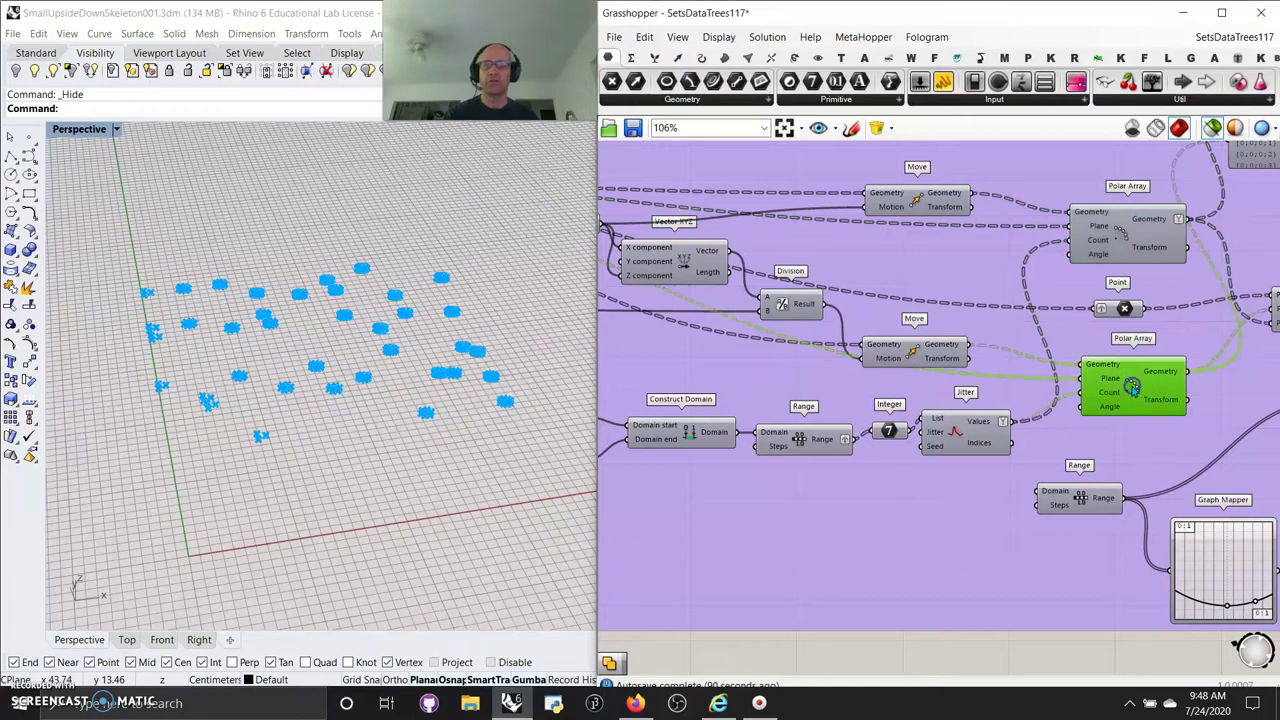
left_click(1127, 244)
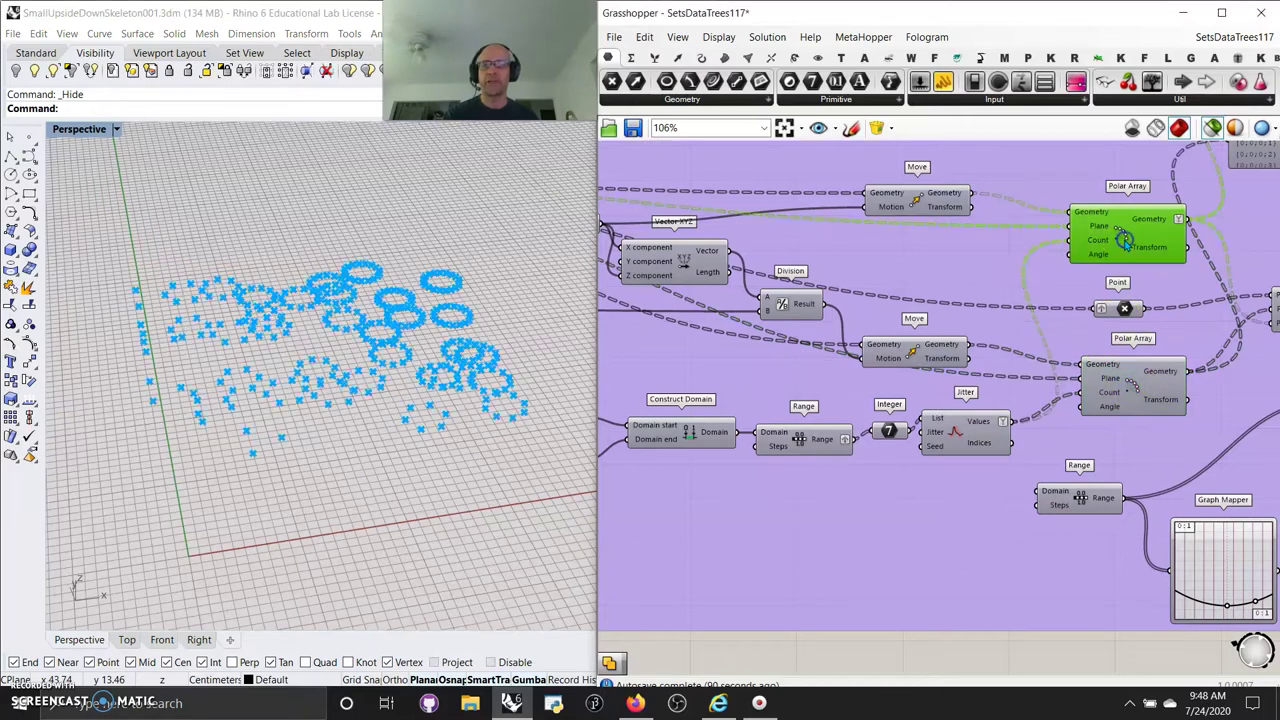
left_click(1143, 400)
left_click(1120, 251)
right_click_drag(523, 400, 435, 340)
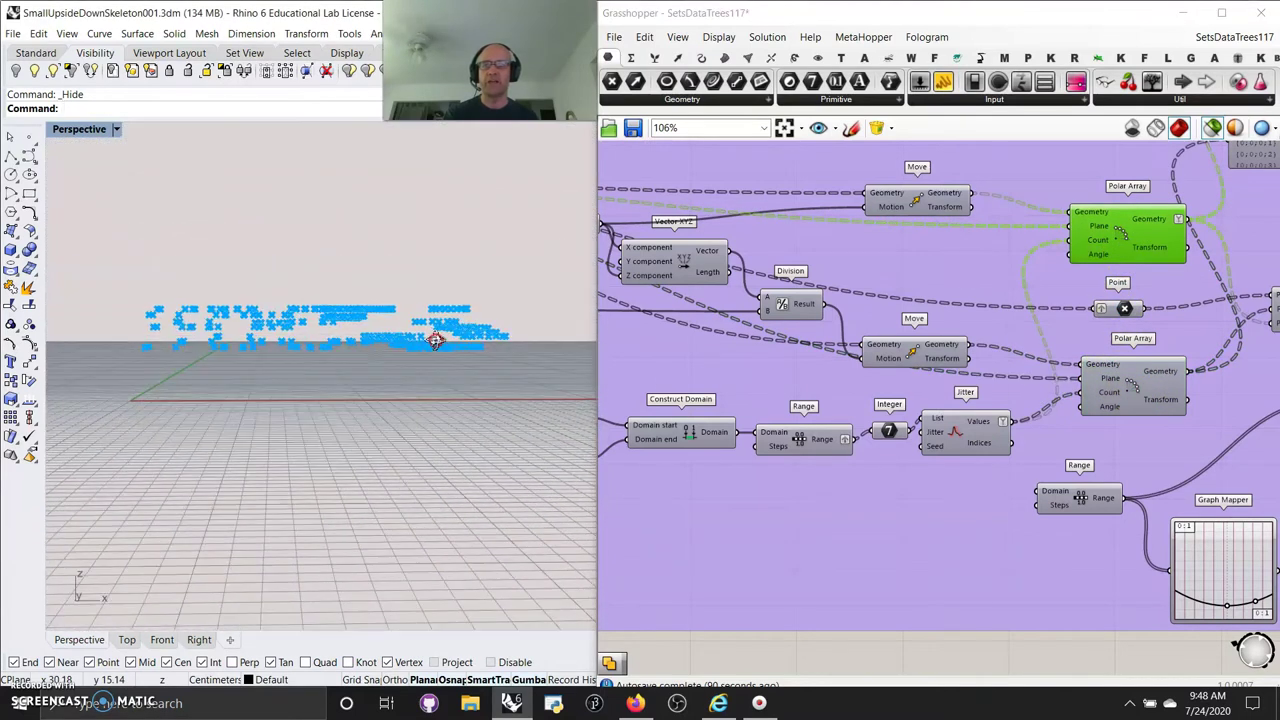
Preview the points of the upper and lower Polar Array components together and inspect them from above
left_click(1143, 396)
left_click(1135, 258)
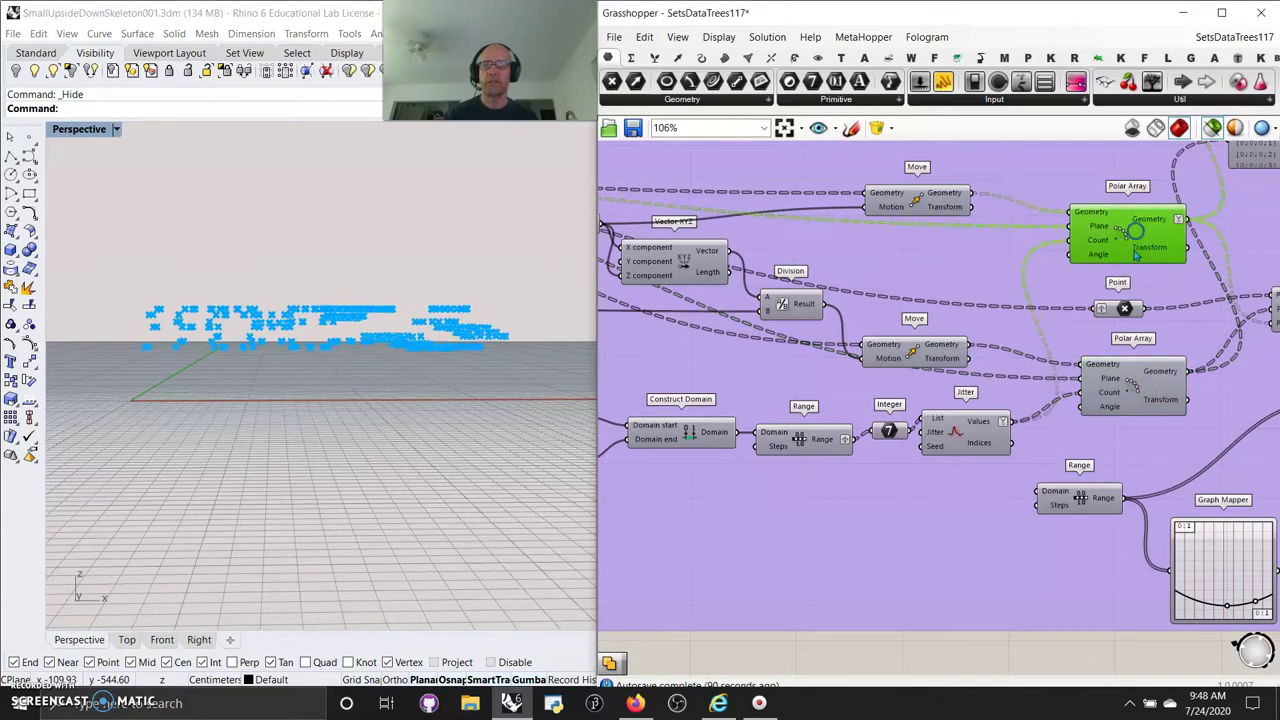
left_click(1143, 380, "shift")
right_click_drag(560, 385, 581, 370)
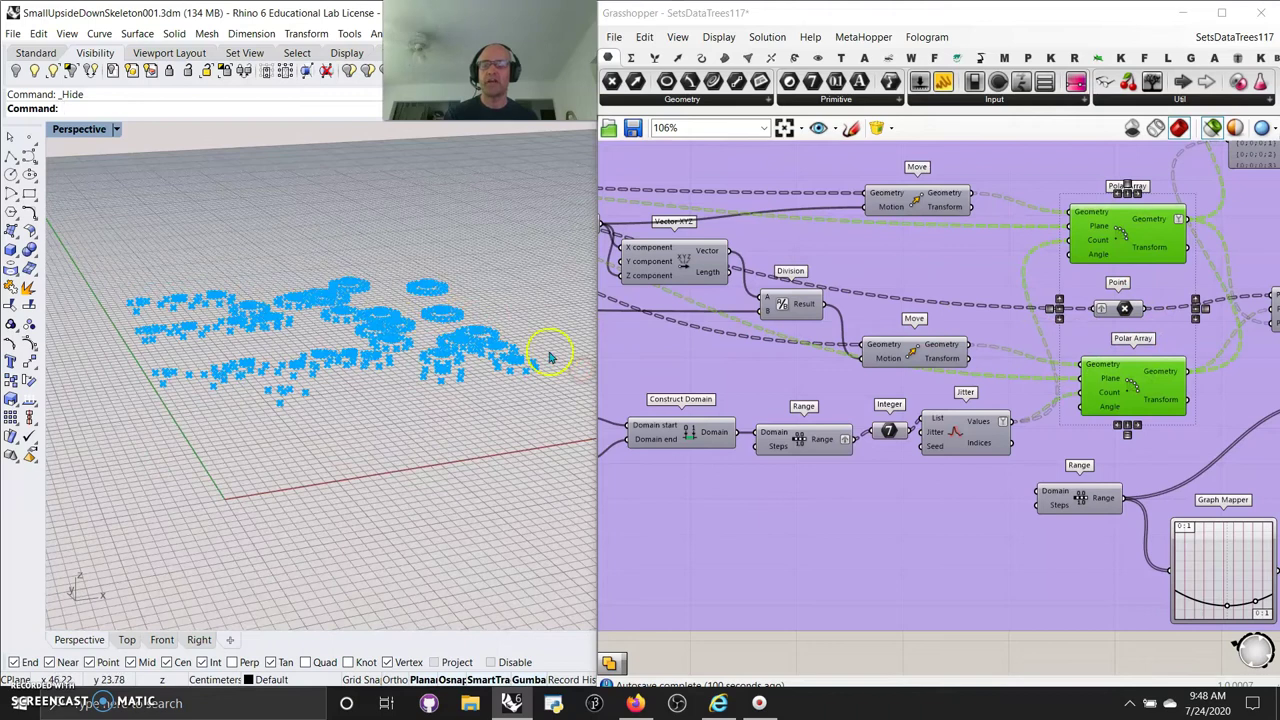
Trace the Polar Array count input back through Jitter, Integer, Range and Construct Domain to its number sliders
right_click_drag(1030, 413, 943, 338)
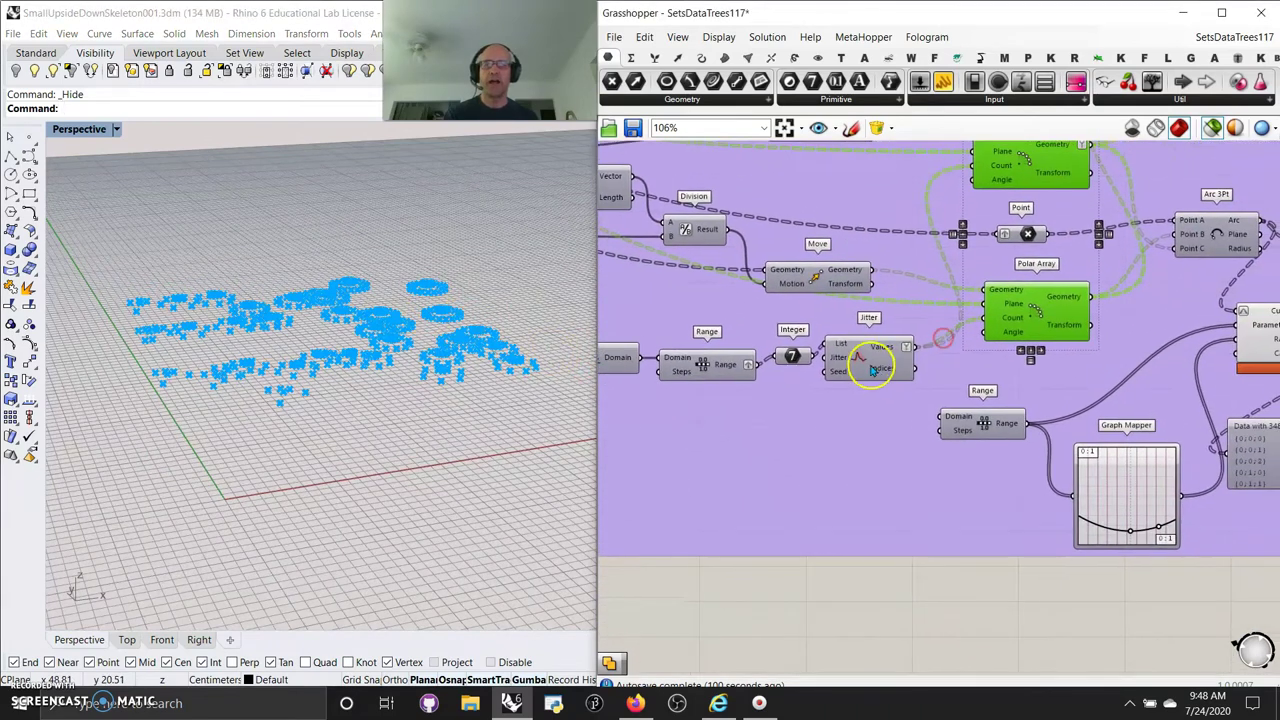
right_click_drag(725, 459, 1066, 467)
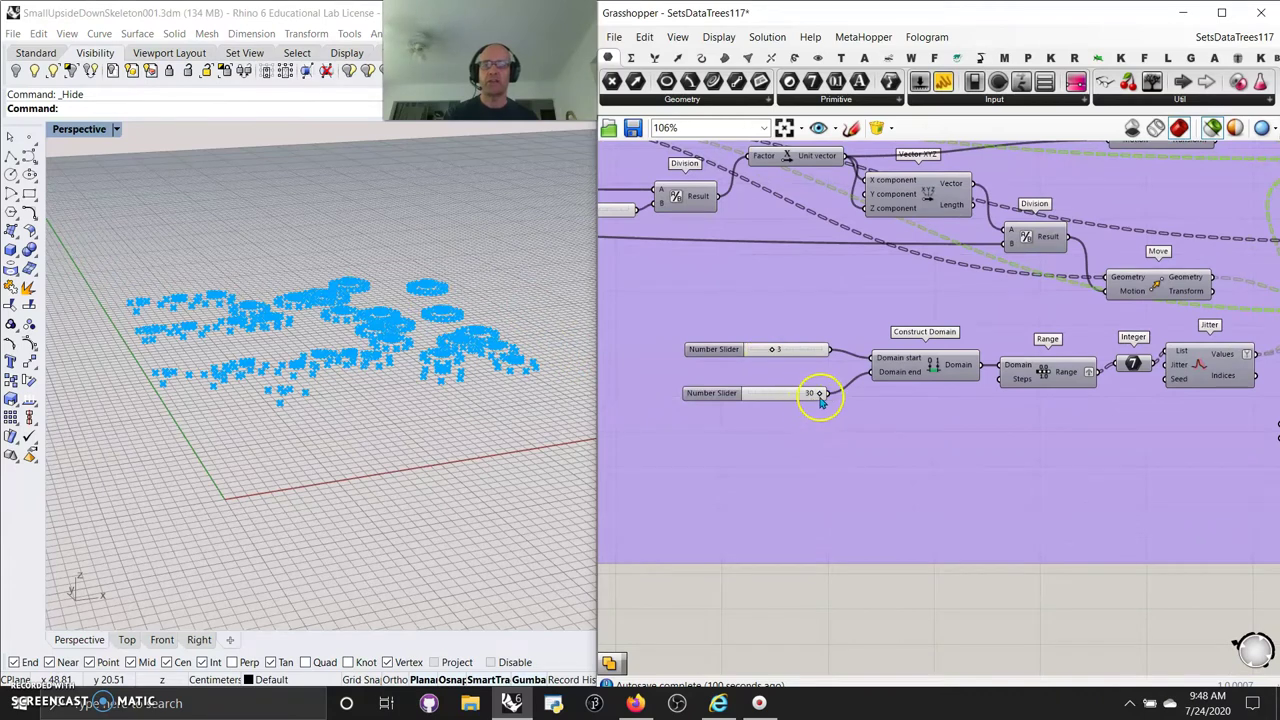
right_click_drag(1090, 487, 906, 482)
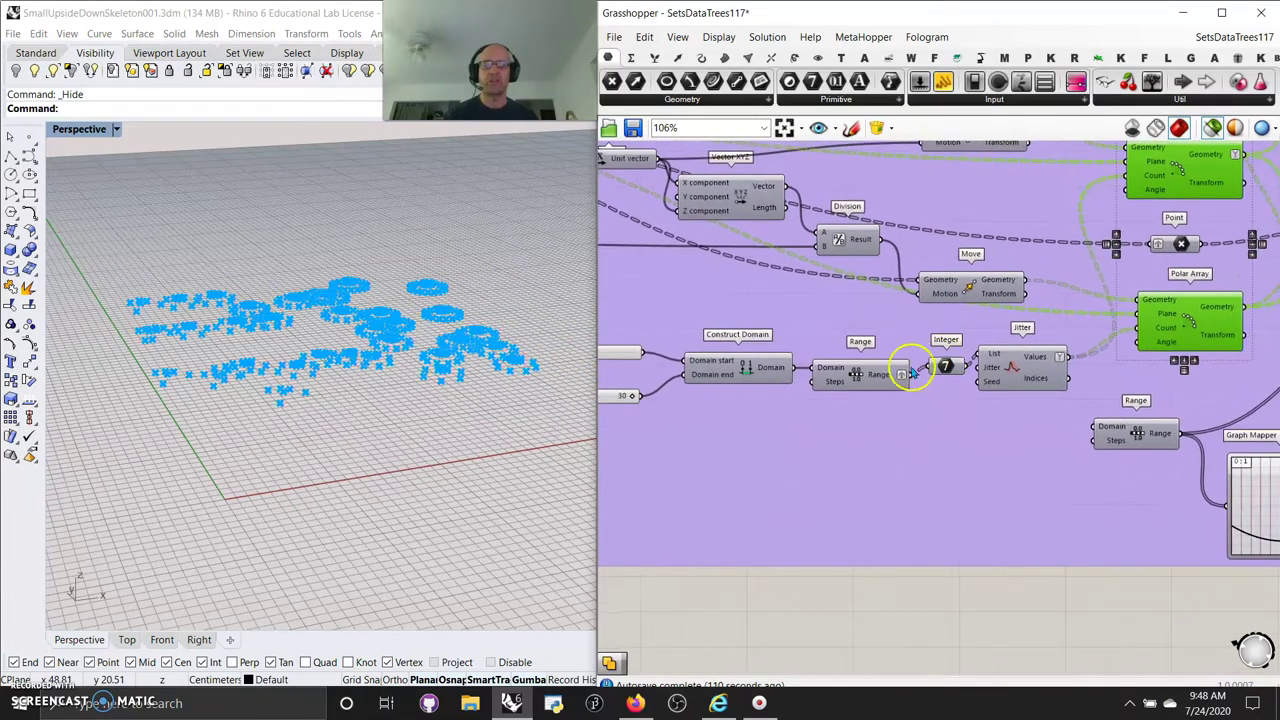
right_click_drag(1030, 451, 780, 494)
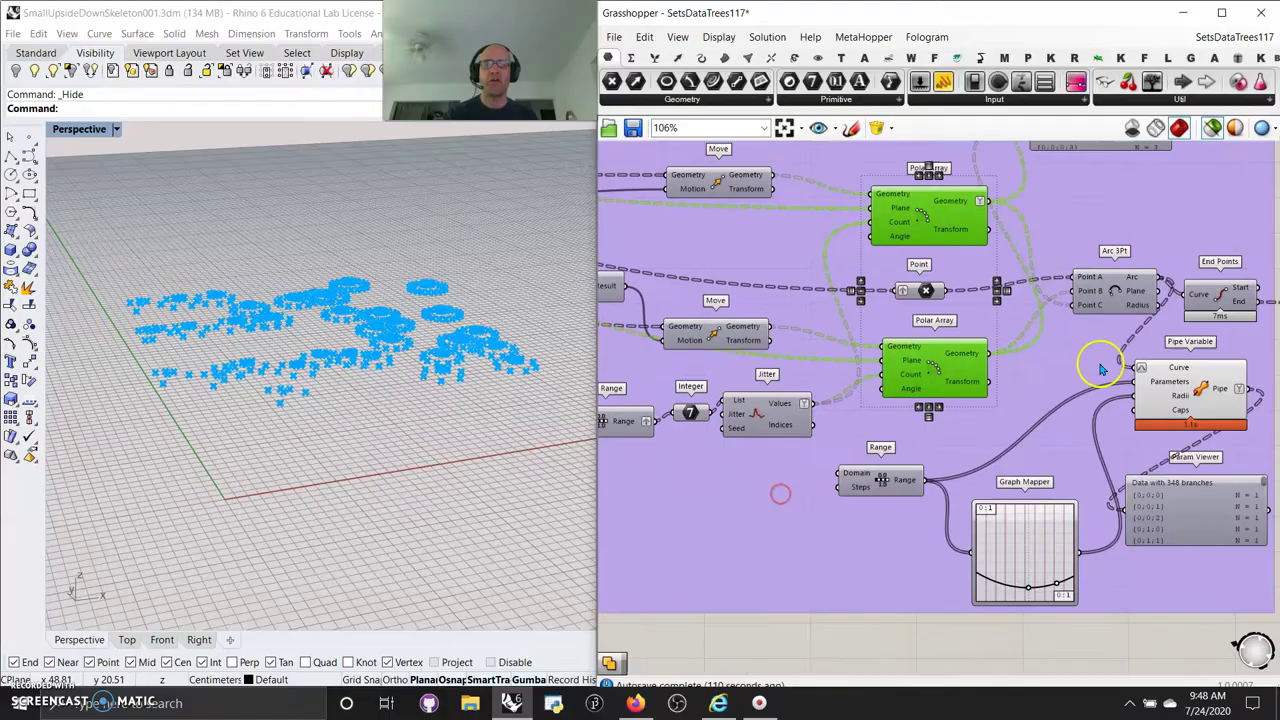
Preview the arcs of the Arc 3Pt component and inspect them from above and from the side
right_click_drag(1101, 364, 834, 446)
left_click(849, 374)
mouse_move(368, 425)
right_mouse_down()
mouse_move(437, 463)
mouse_move(489, 531)
mouse_move(449, 500)
mouse_move(404, 393)
mouse_move(363, 460)
mouse_move(428, 484)
right_mouse_up()
left_click(404, 297)
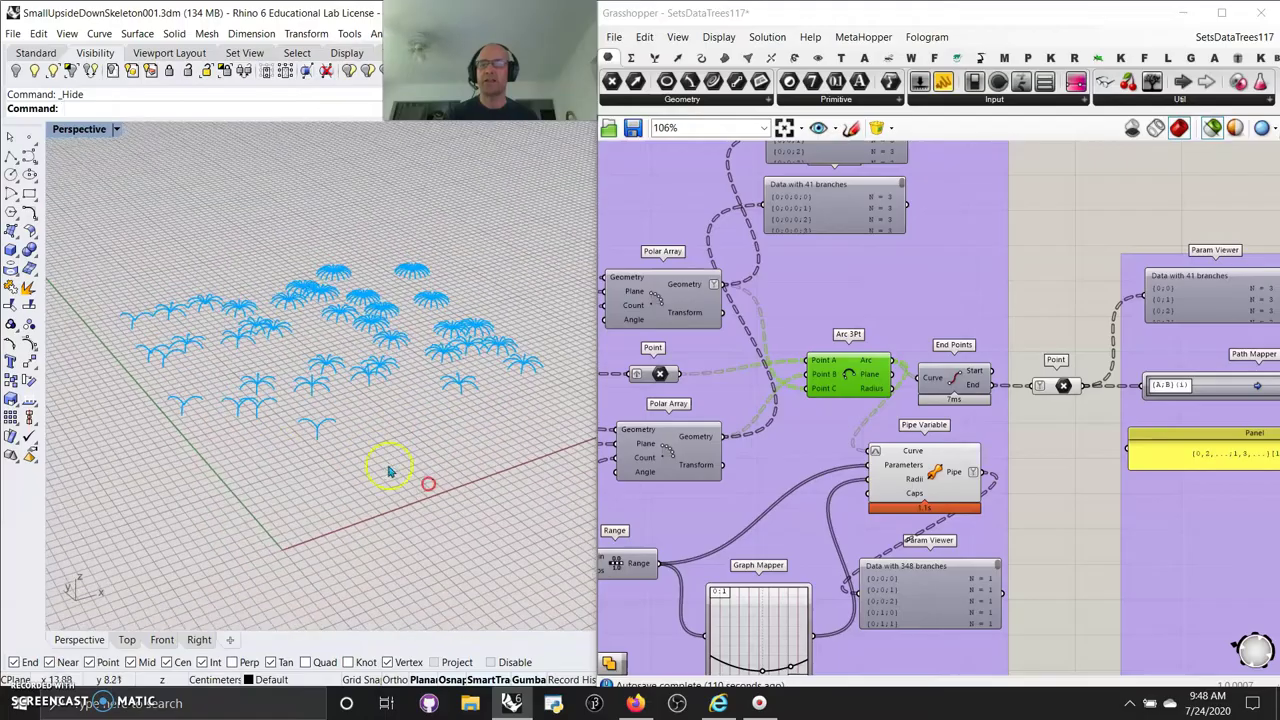
mouse_move(380, 240)
right_mouse_down()
mouse_move(409, 503)
mouse_move(363, 514)
mouse_move(374, 552)
mouse_move(374, 471)
mouse_move(354, 400)
mouse_move(394, 357)
mouse_move(379, 376)
right_mouse_up()
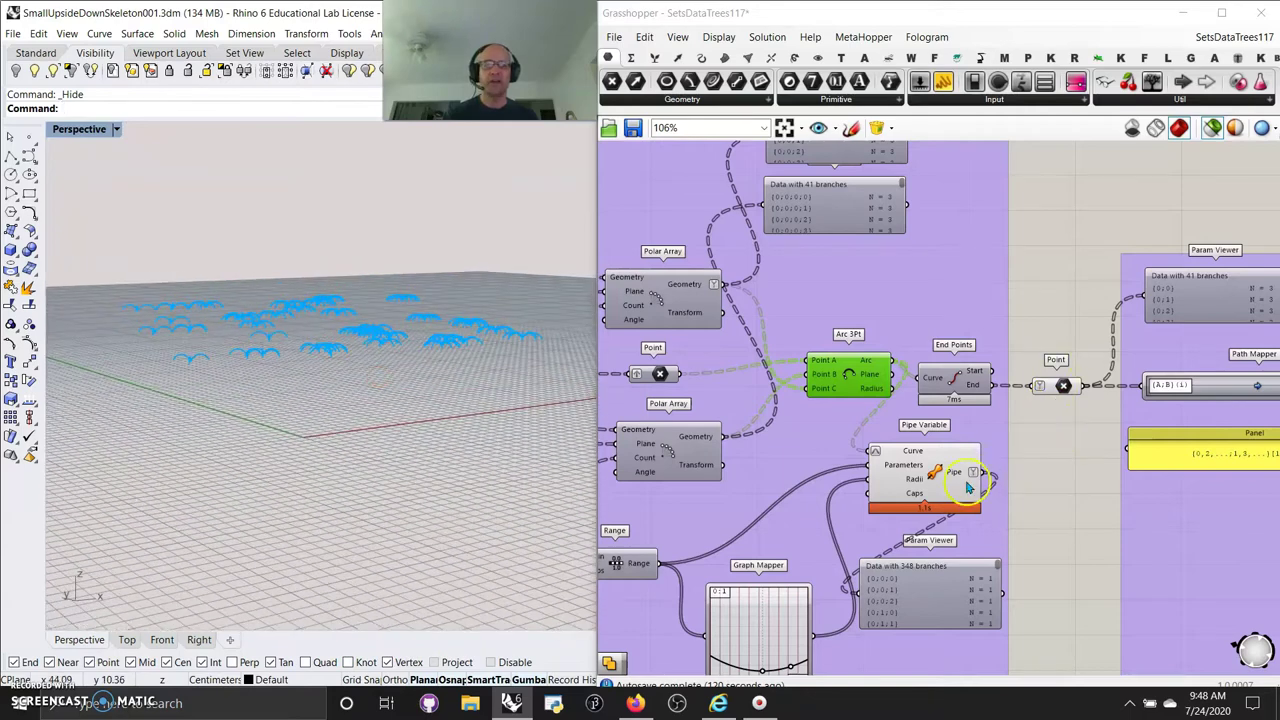
Preview the Pipe Variable component's palm fronds and examine the Graph Mapper that drives the pipe radii
left_click(928, 482)
mouse_move(366, 268)
right_mouse_down()
mouse_move(355, 309)
mouse_move(383, 364)
right_mouse_up()
left_click(752, 566)
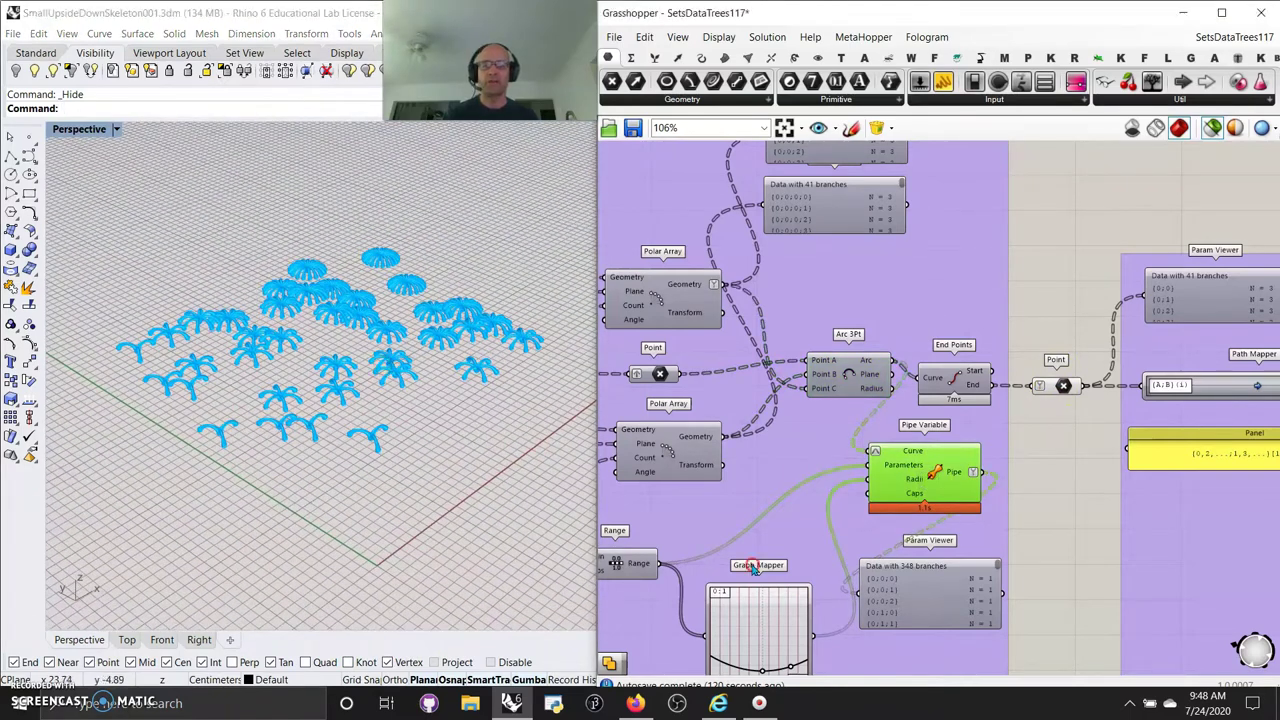
right_click_drag(756, 567, 818, 460)
left_click(855, 553)
right_click_drag(830, 413, 670, 527)
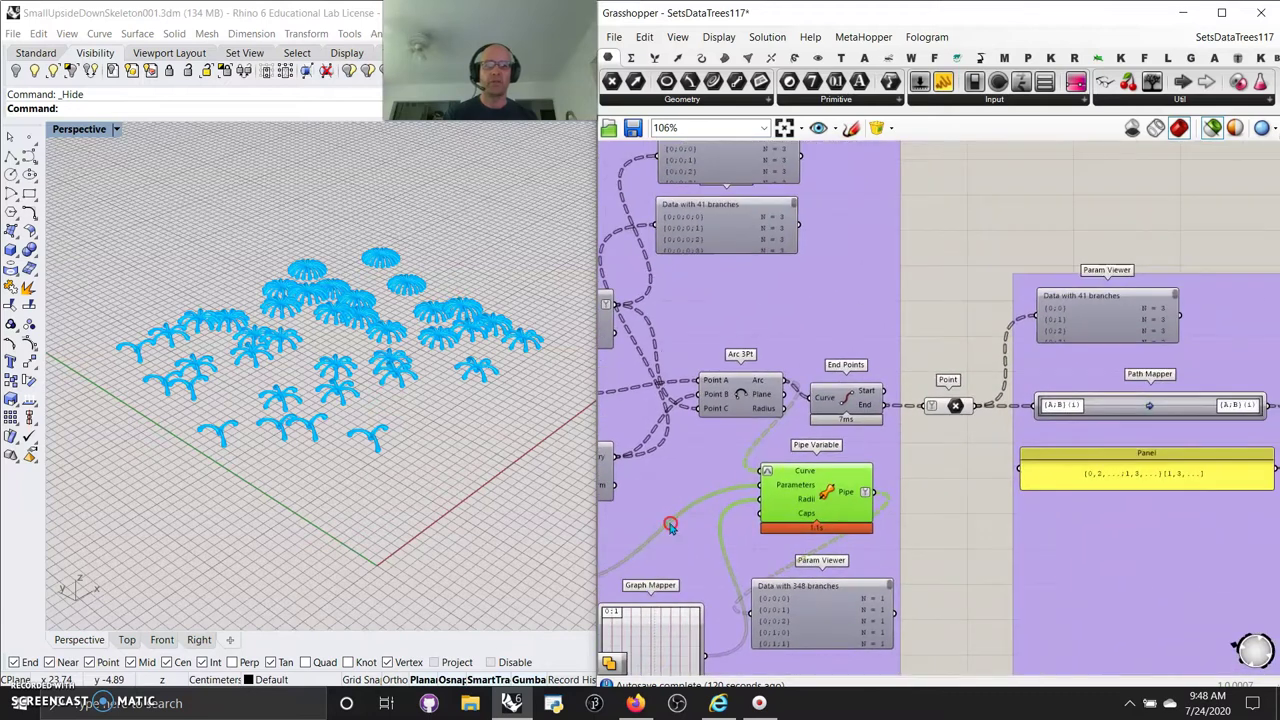
Examine the Param Viewer listing the pipe branches while previewing the Pipe Variable component again
right_click_drag(881, 570, 894, 457)
left_click(890, 462)
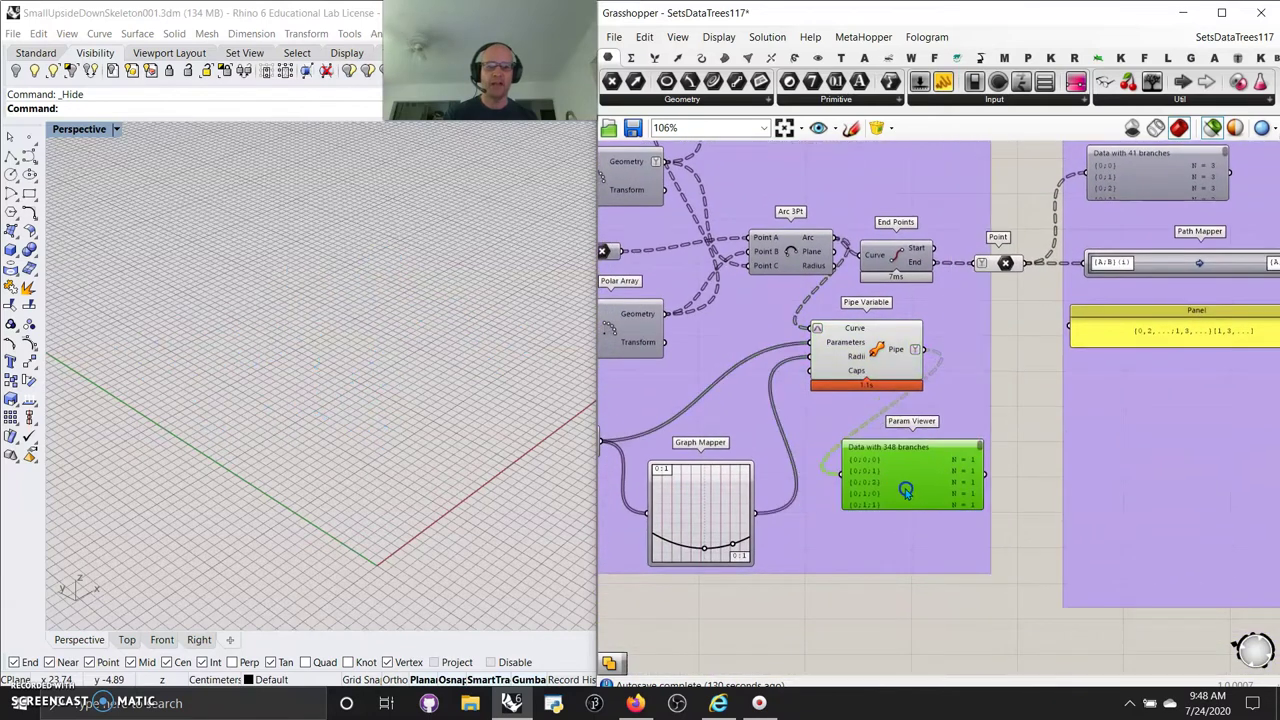
left_click(885, 350)
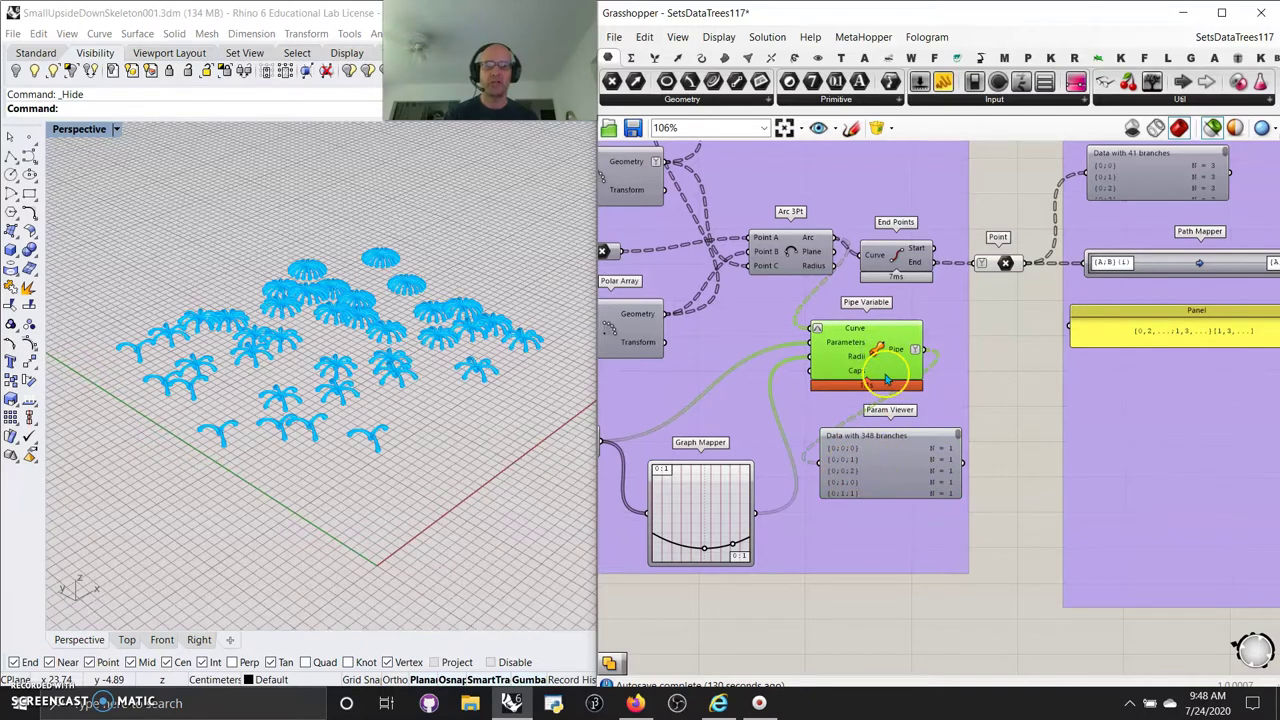
scroll(828, 498, "up", 3)
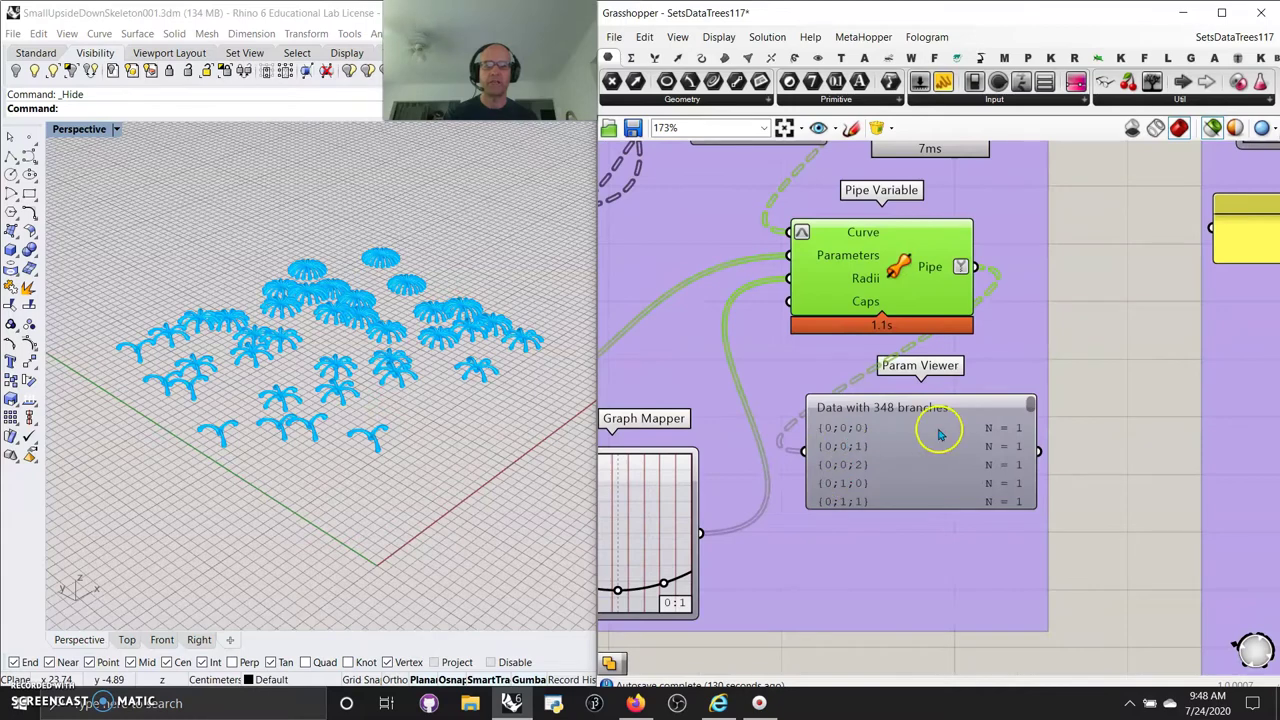
scroll(944, 412, "down", 5)
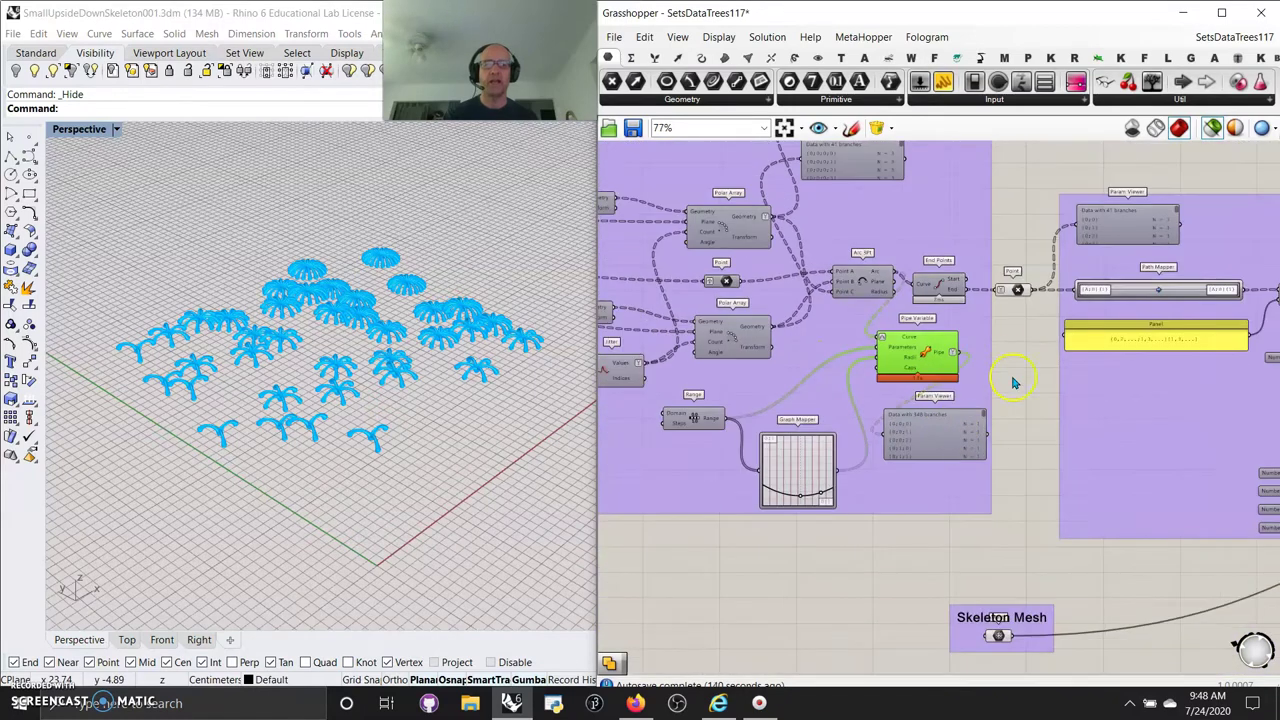
Compare the previews of the Arc 3Pt component, the End Points component and the Point parameter that collects the arc ends
left_click(1018, 290)
right_click_drag(300, 460, 272, 372)
left_click(934, 290)
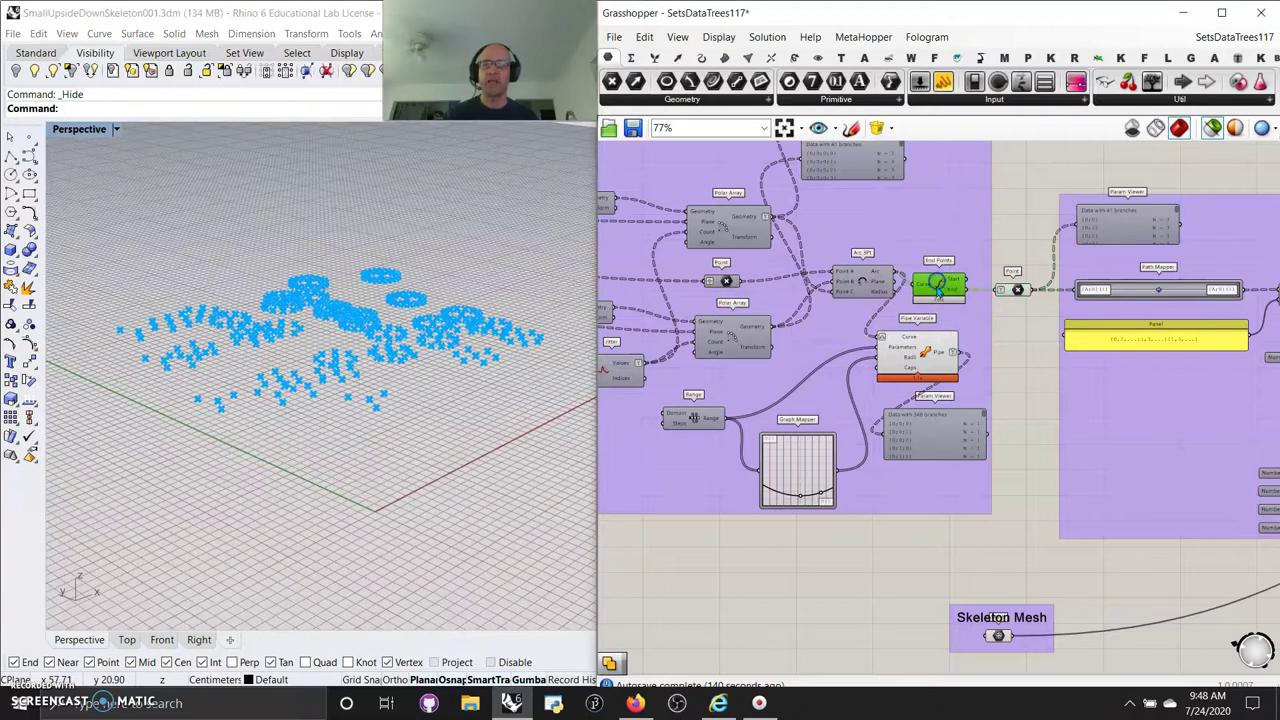
left_click(873, 288)
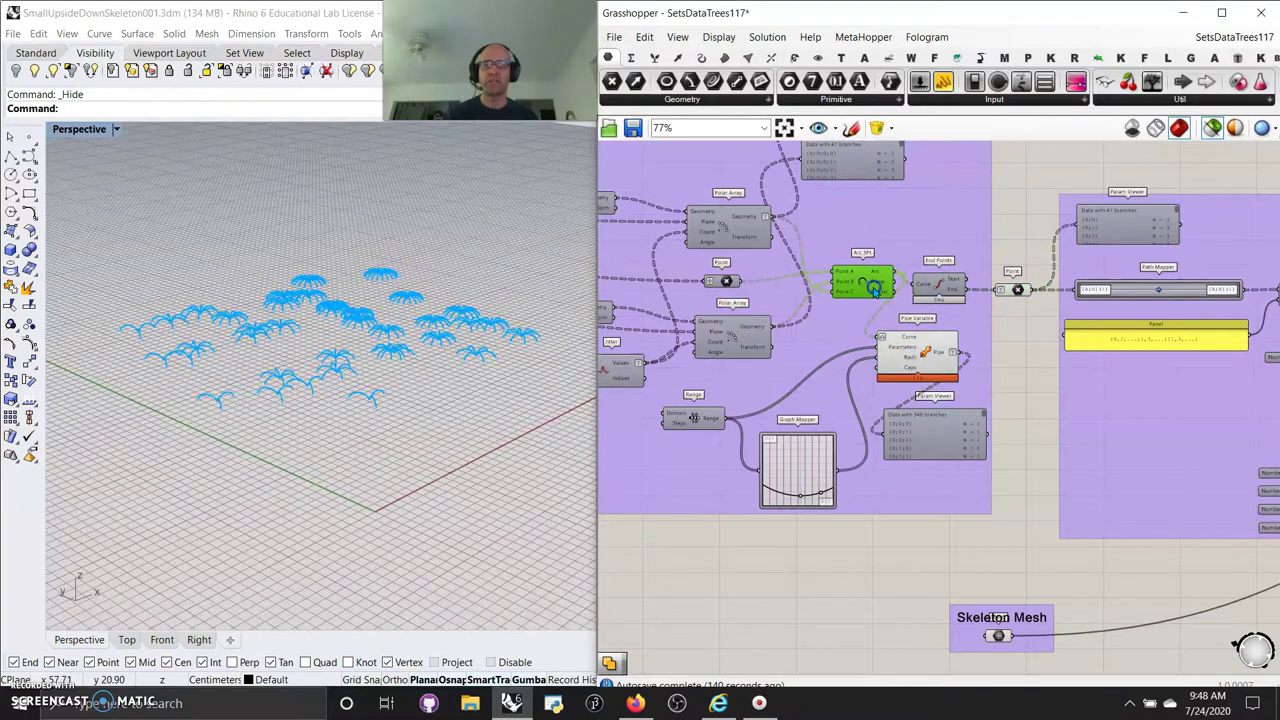
left_click(950, 287)
left_click(1018, 290)
Preview the referenced Skeleton Mesh and inspect the upside-down skeleton near the origin
right_click_drag(1045, 382, 845, 363)
right_click_drag(822, 590, 857, 422)
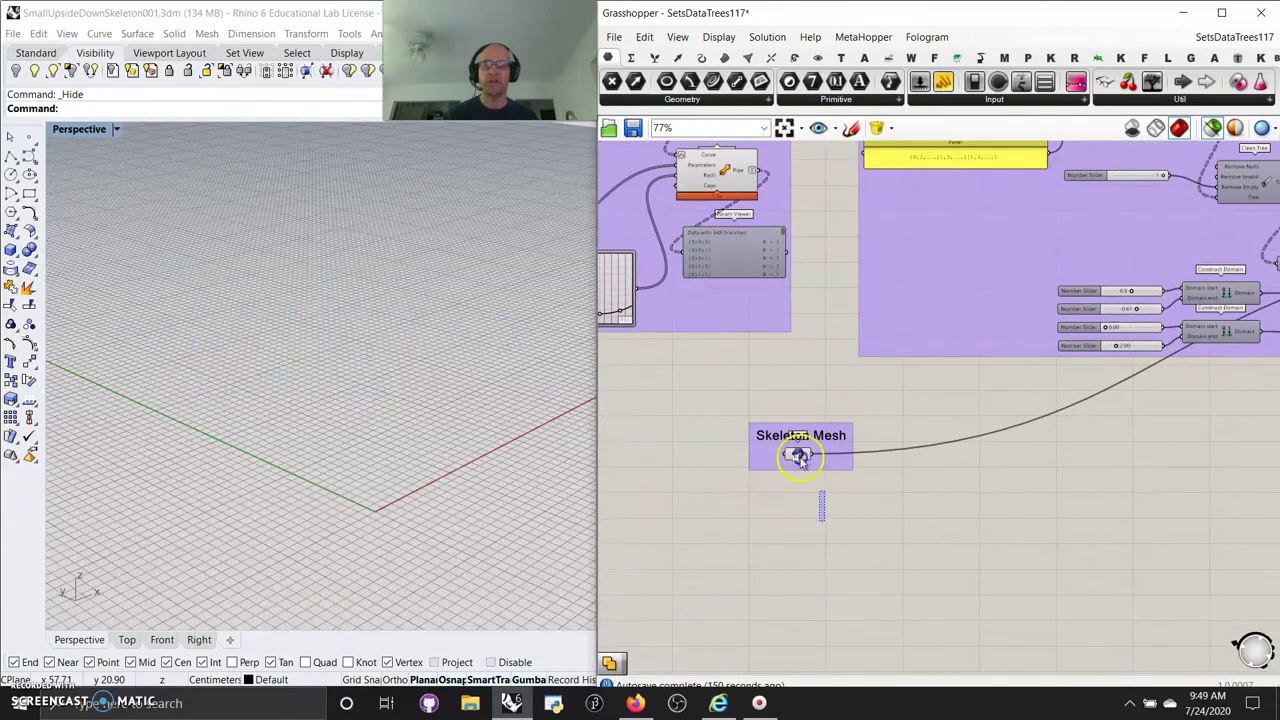
left_click(797, 450)
left_click(403, 568)
scroll(403, 568, "up", 10)
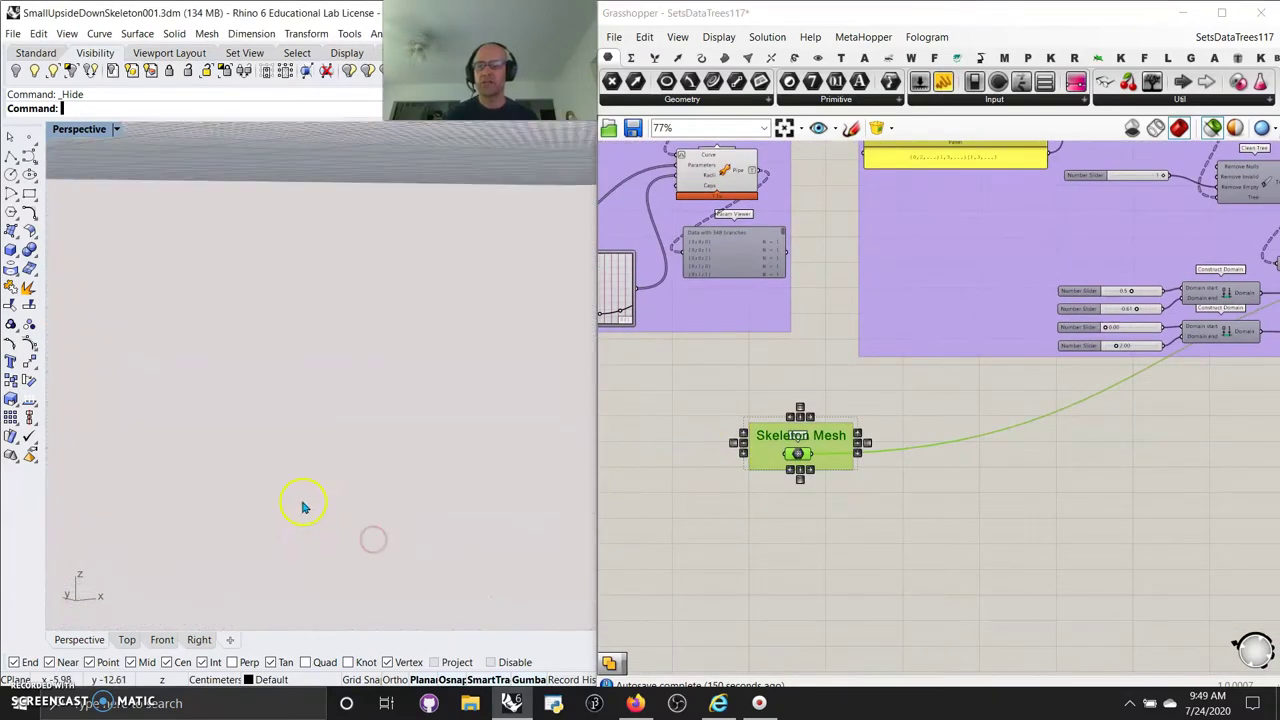
right_click_drag(254, 506, 311, 514)
scroll(400, 514, "down", 10)
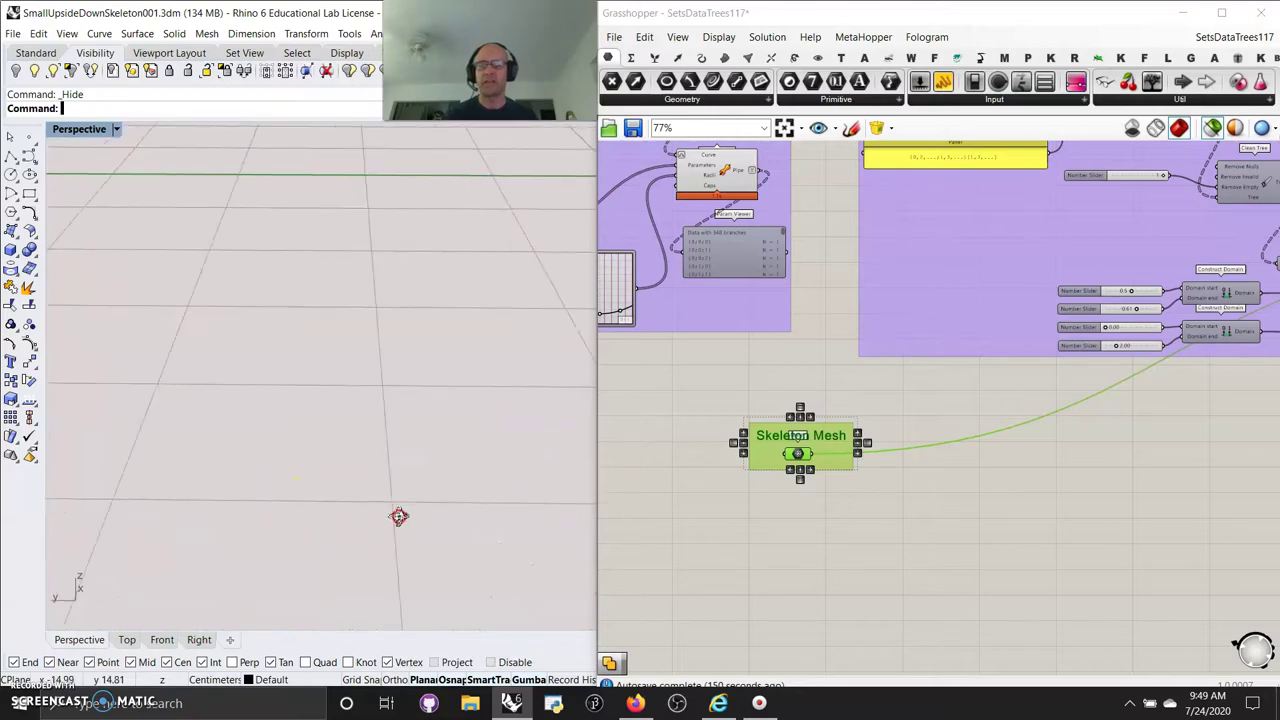
right_click_drag(288, 483, 283, 471)
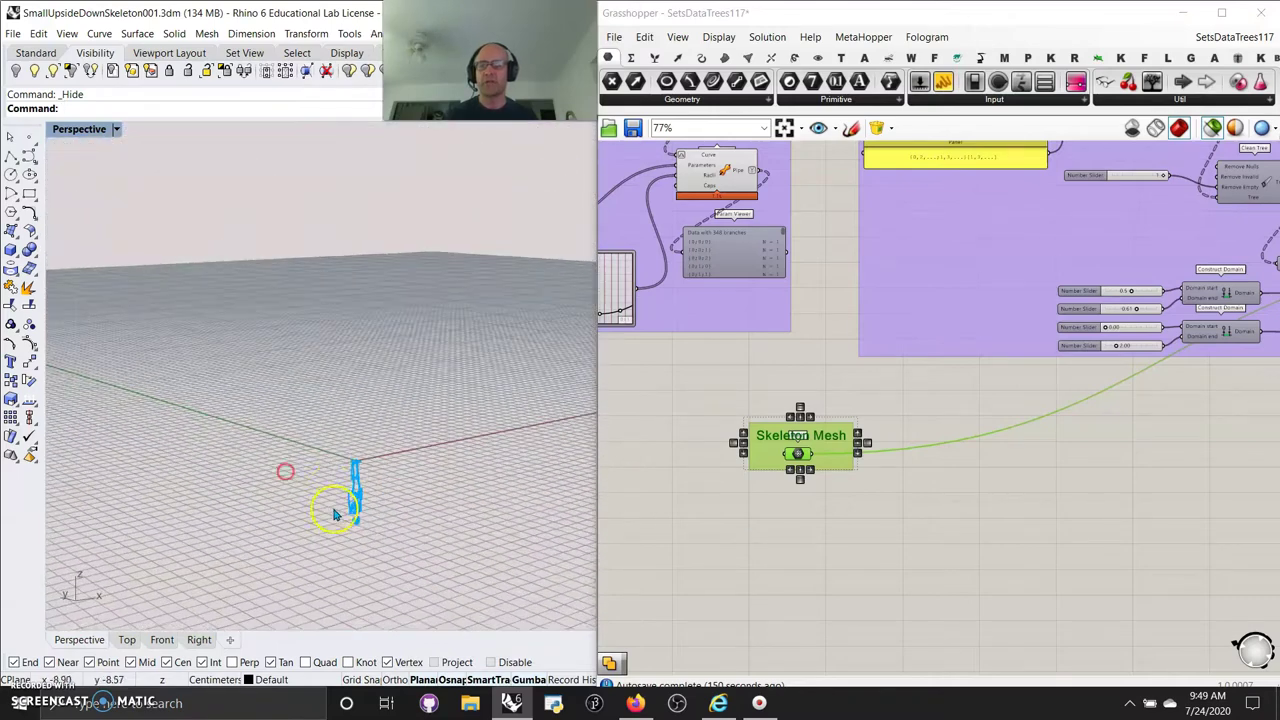
scroll(357, 511, "up", 10)
scroll(358, 511, "down", 10)
right_click_drag(407, 518, 387, 511)
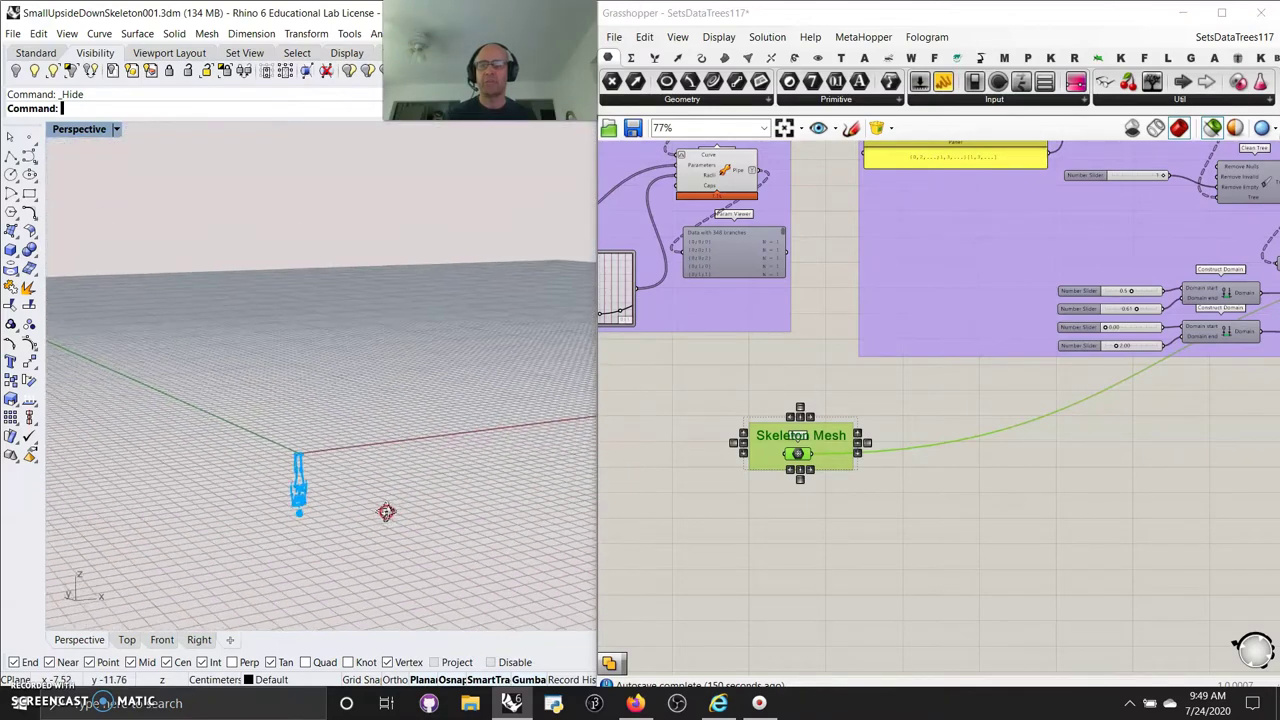
Examine the Path Mapper in the third group and preview the Point parameter that feeds it
right_click_drag(866, 518, 789, 646)
scroll(812, 575, "up", 2)
right_click_drag(824, 489, 834, 651)
right_click_drag(844, 393, 810, 521)
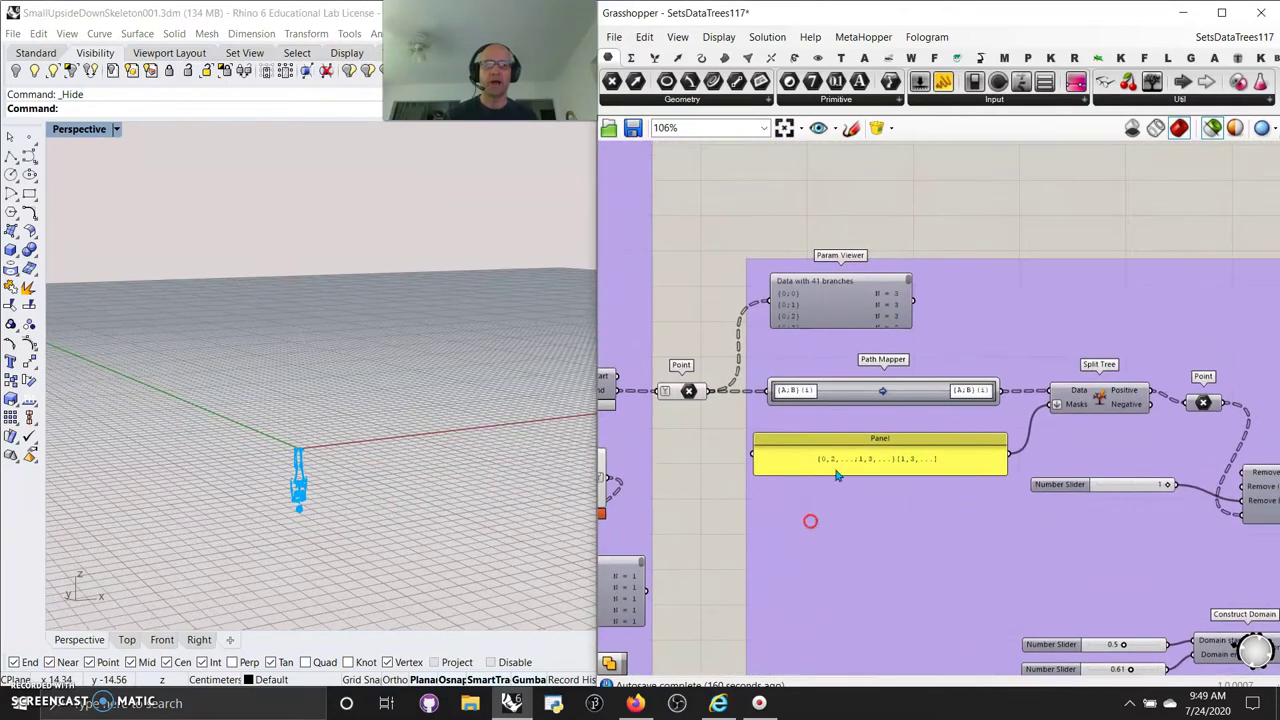
left_click(874, 395)
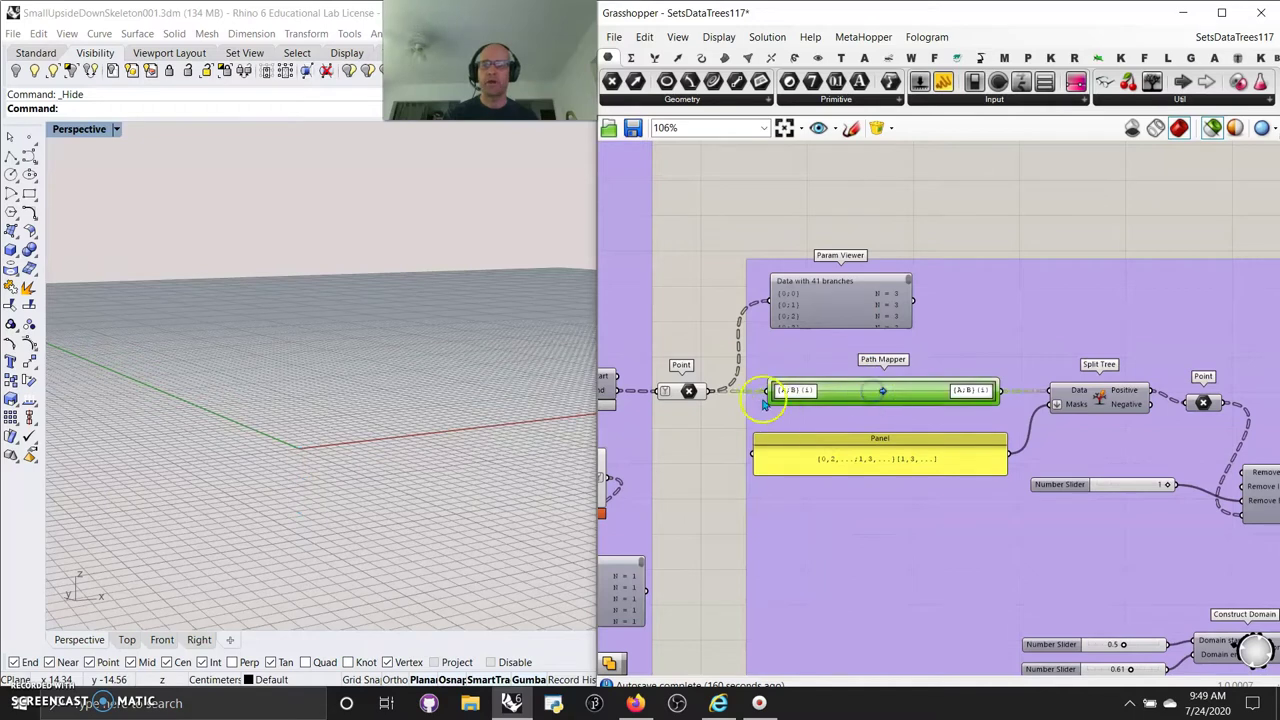
left_click(688, 394)
right_click_drag(1036, 561, 856, 498)
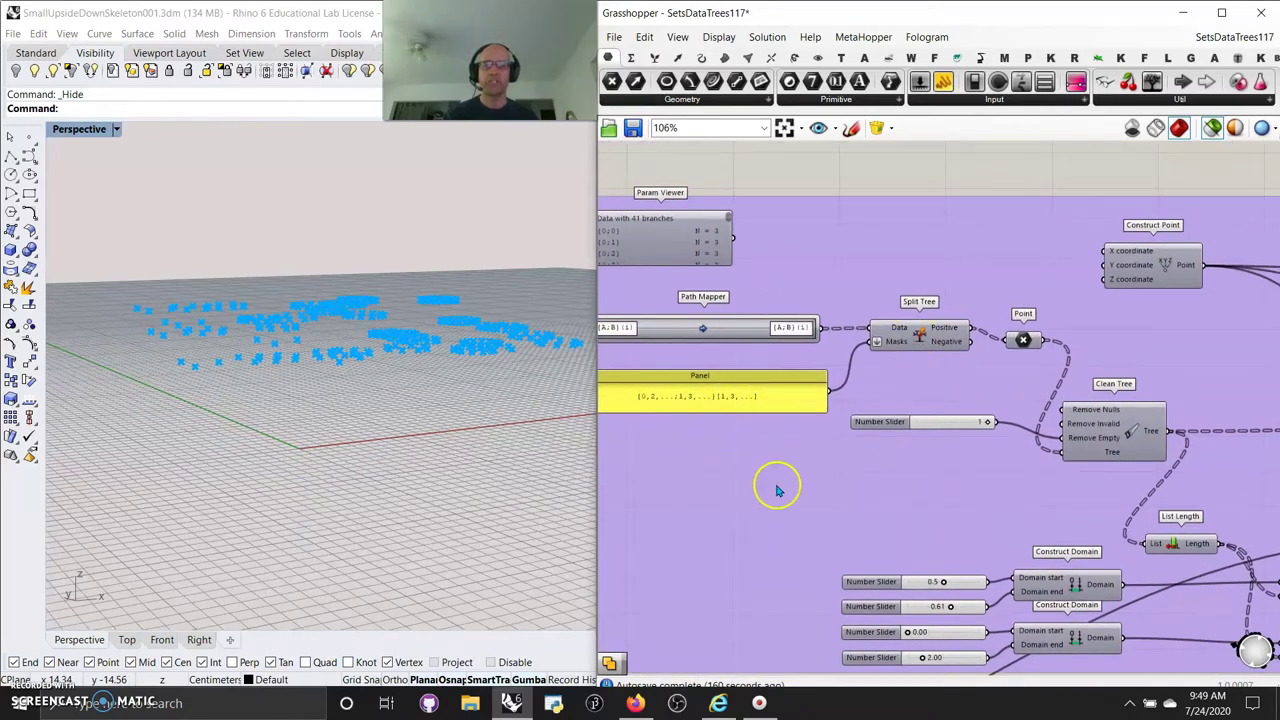
Examine the Path Mapper expressions and the mask panel {0,2,...;1,3,...}[1,3,...] that feeds Split Tree
right_click_drag(778, 490, 913, 468)
scroll(783, 395, "up", 2)
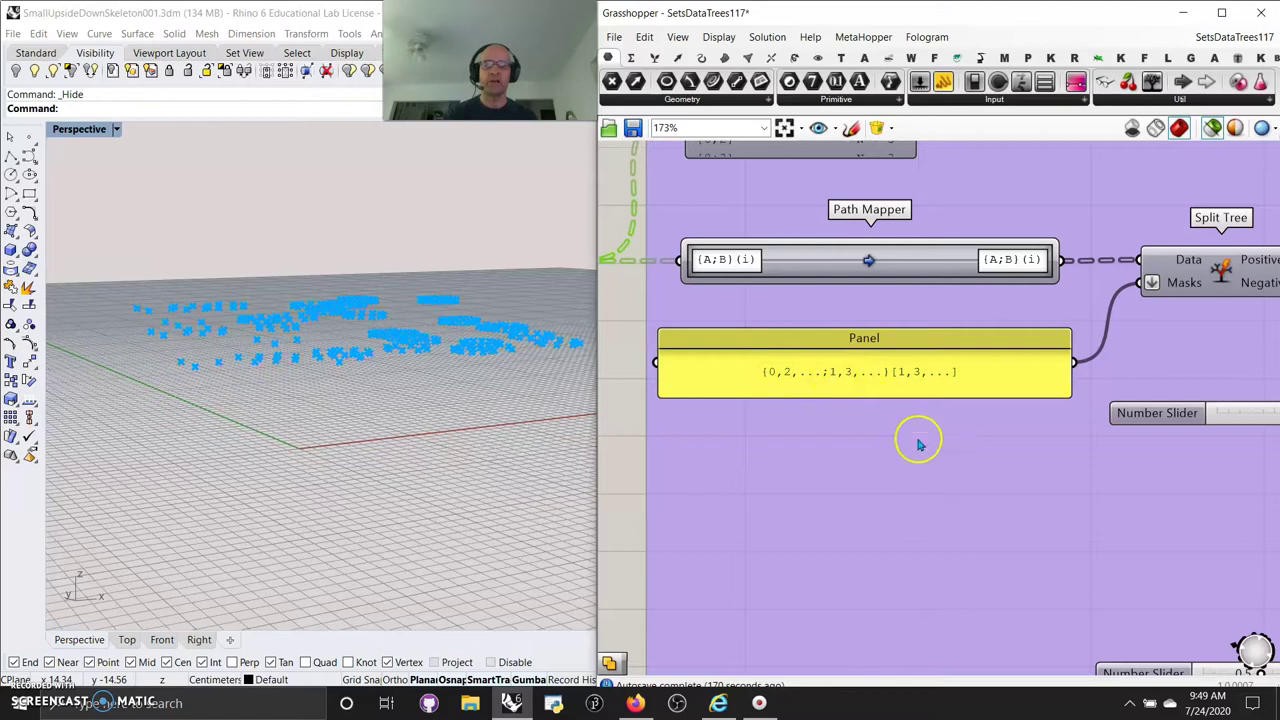
right_click_drag(919, 444, 870, 476)
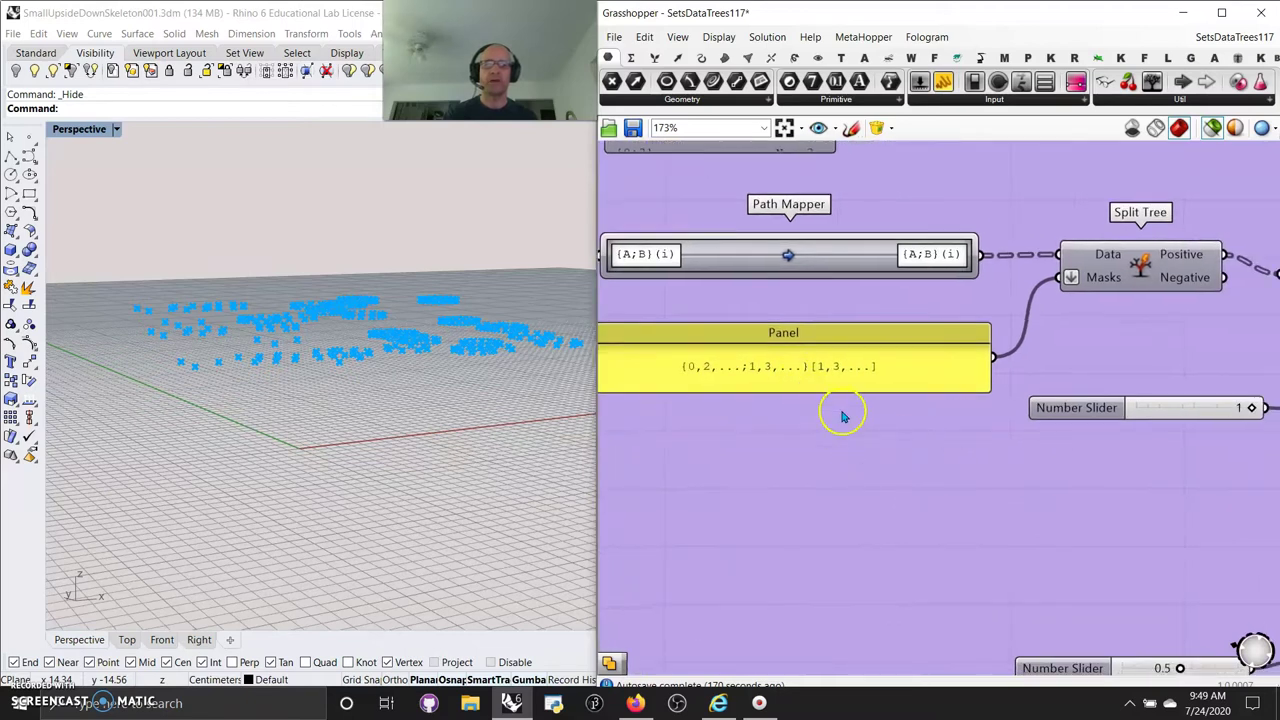
right_click_drag(843, 416, 718, 375)
right_click_drag(855, 444, 1036, 480)
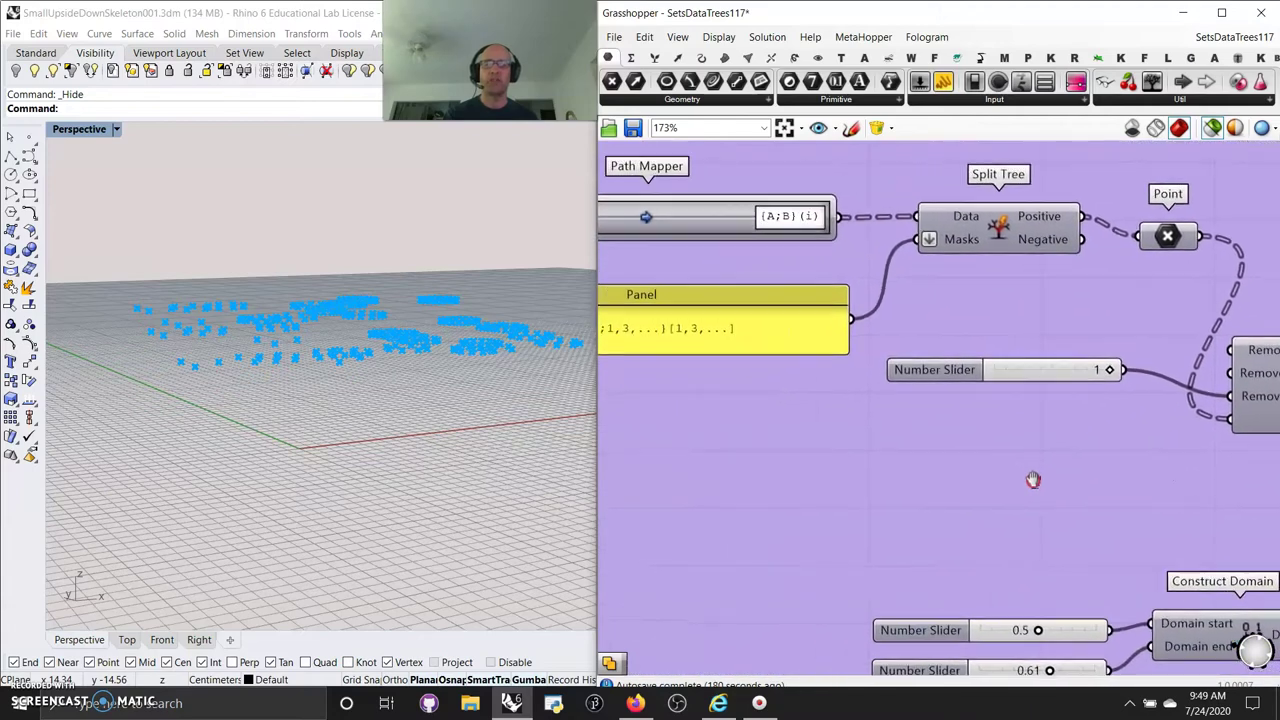
right_click_drag(883, 457, 794, 451)
Preview the points kept by Split Tree's positive output and inspect them from above
left_click(1068, 243)
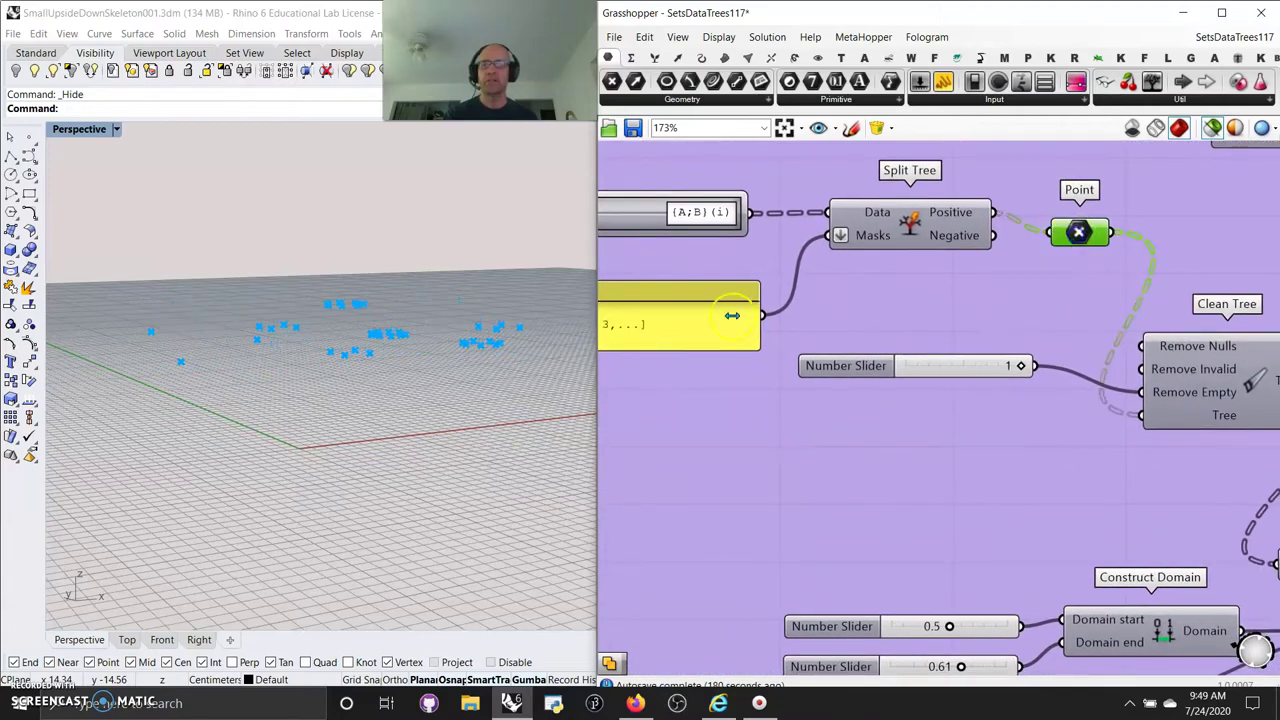
right_click_drag(440, 350, 436, 481)
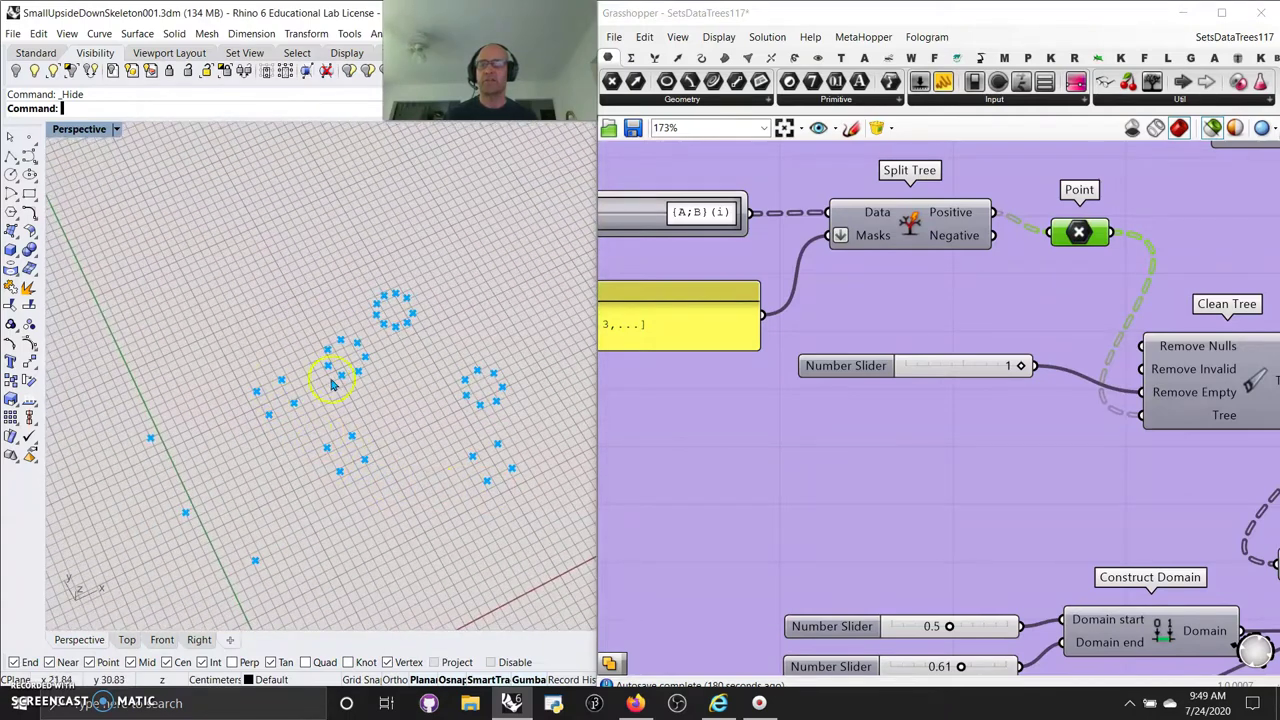
right_click_drag(492, 530, 486, 467)
Follow the definition past Clean Tree, List Length and the Range components and preview the Scale component's skeletons
right_click_drag(903, 502, 677, 424)
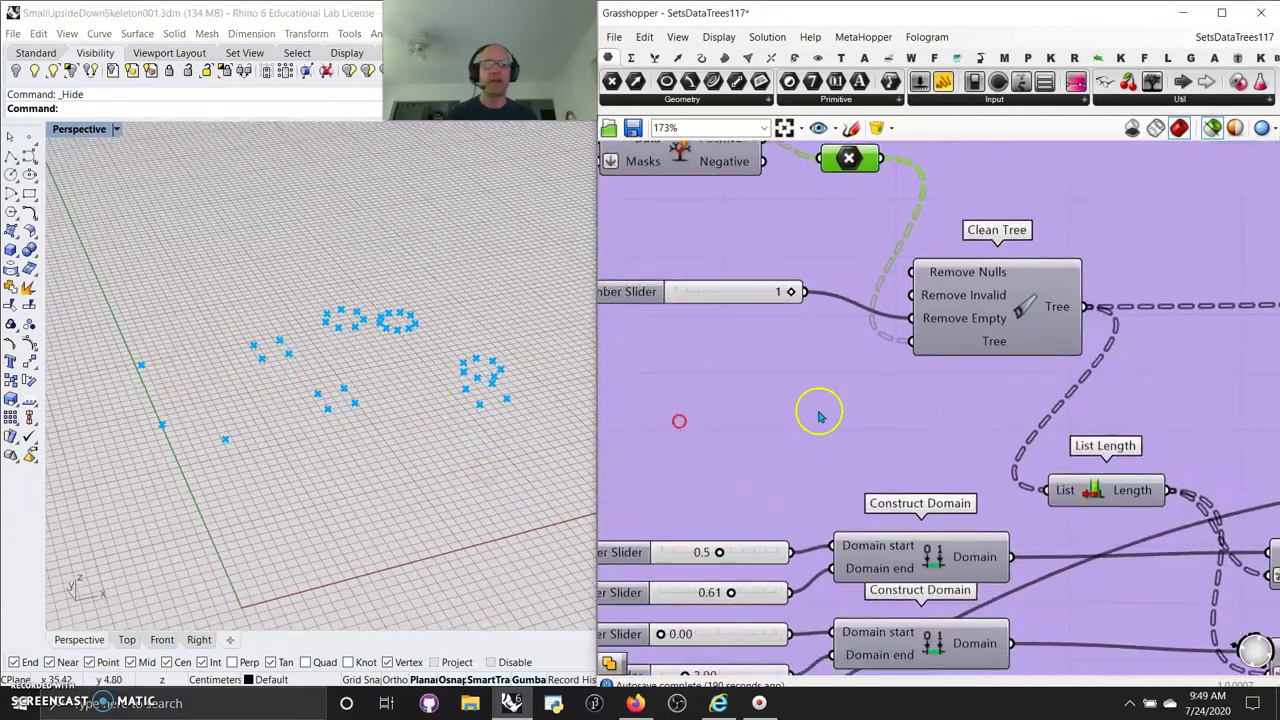
scroll(896, 477, "down", 4)
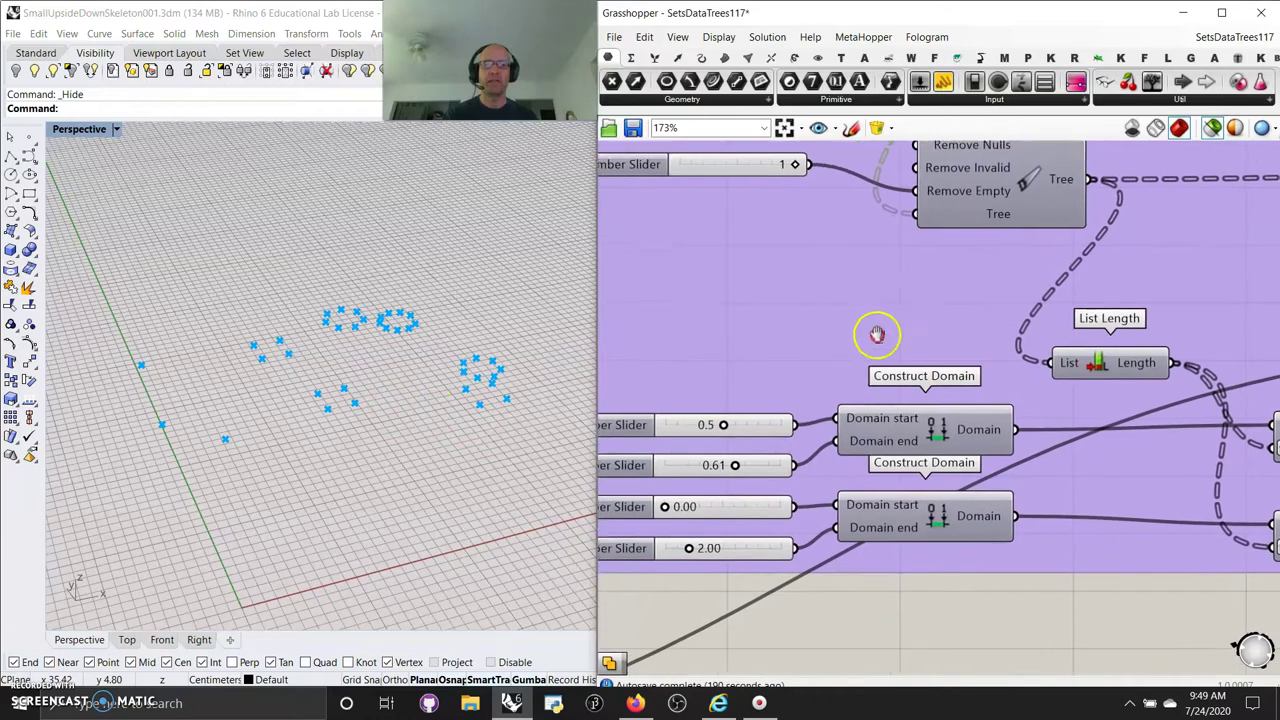
right_click_drag(1099, 354, 817, 386)
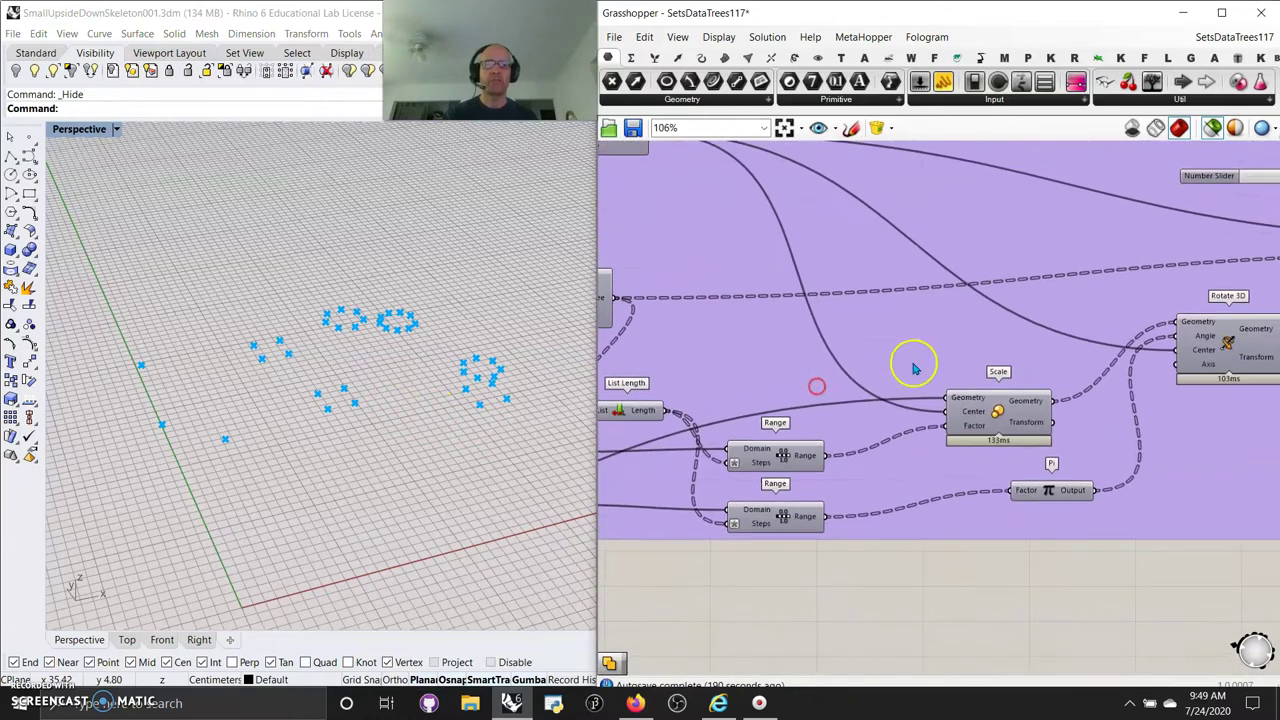
left_click(997, 418)
right_click_drag(970, 348, 987, 400)
Trace the Scale component's factor ranges and geometry input back to the domain sliders and the Skeleton Mesh
right_click_drag(763, 462, 1054, 325)
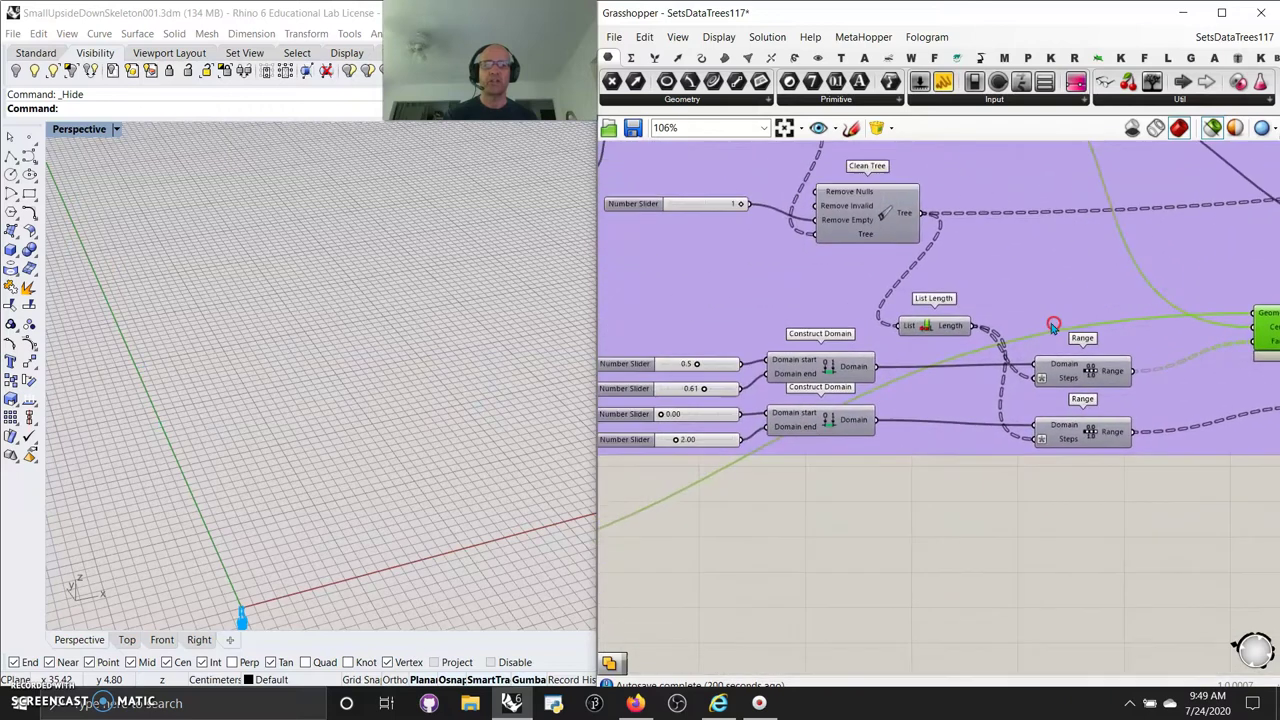
right_click_drag(686, 584, 649, 537)
right_click_drag(1212, 398, 866, 514)
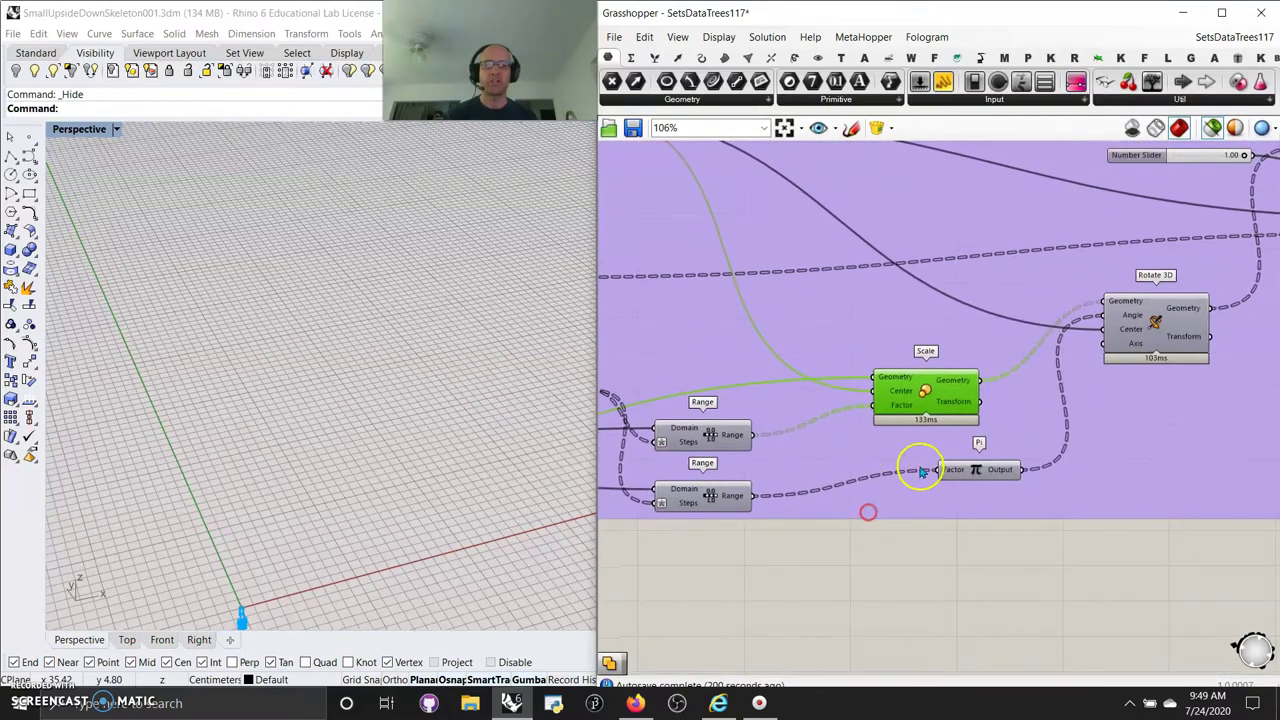
right_click_drag(340, 574, 335, 545)
right_click_drag(678, 588, 793, 532)
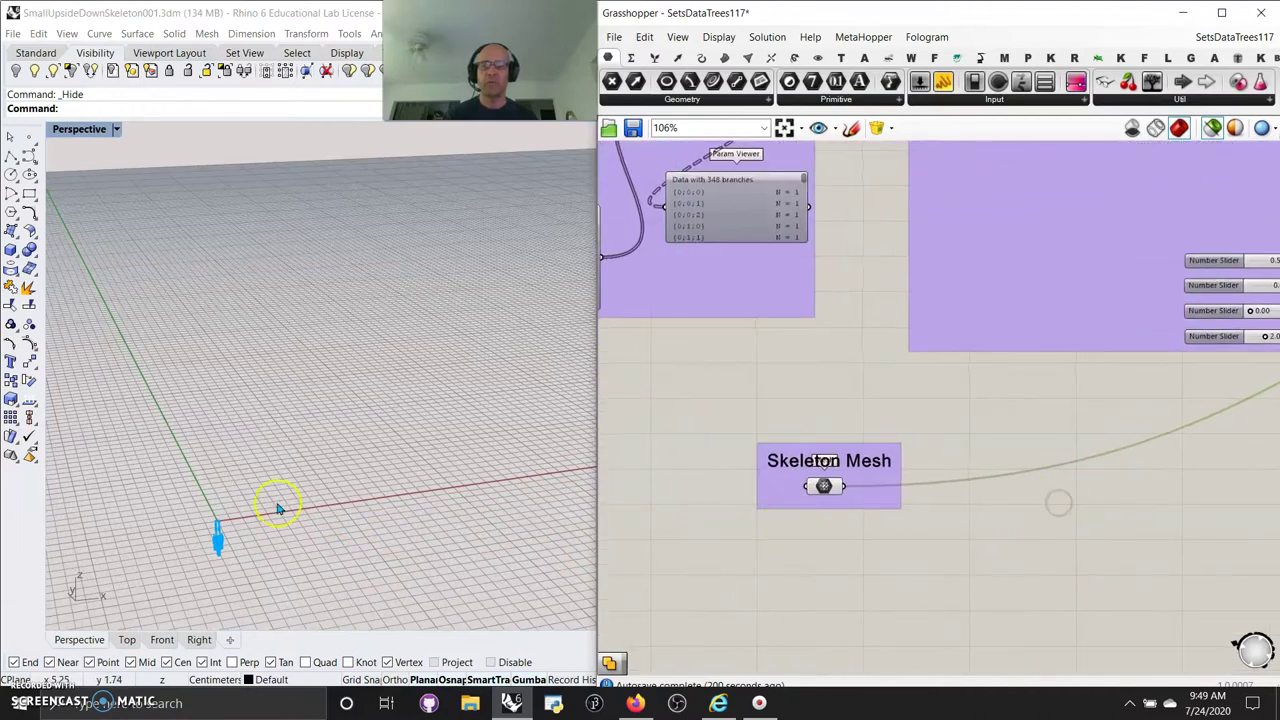
Inspect the upside-down source skeleton at the origin up close in the perspective viewport
scroll(199, 563, "up", 15)
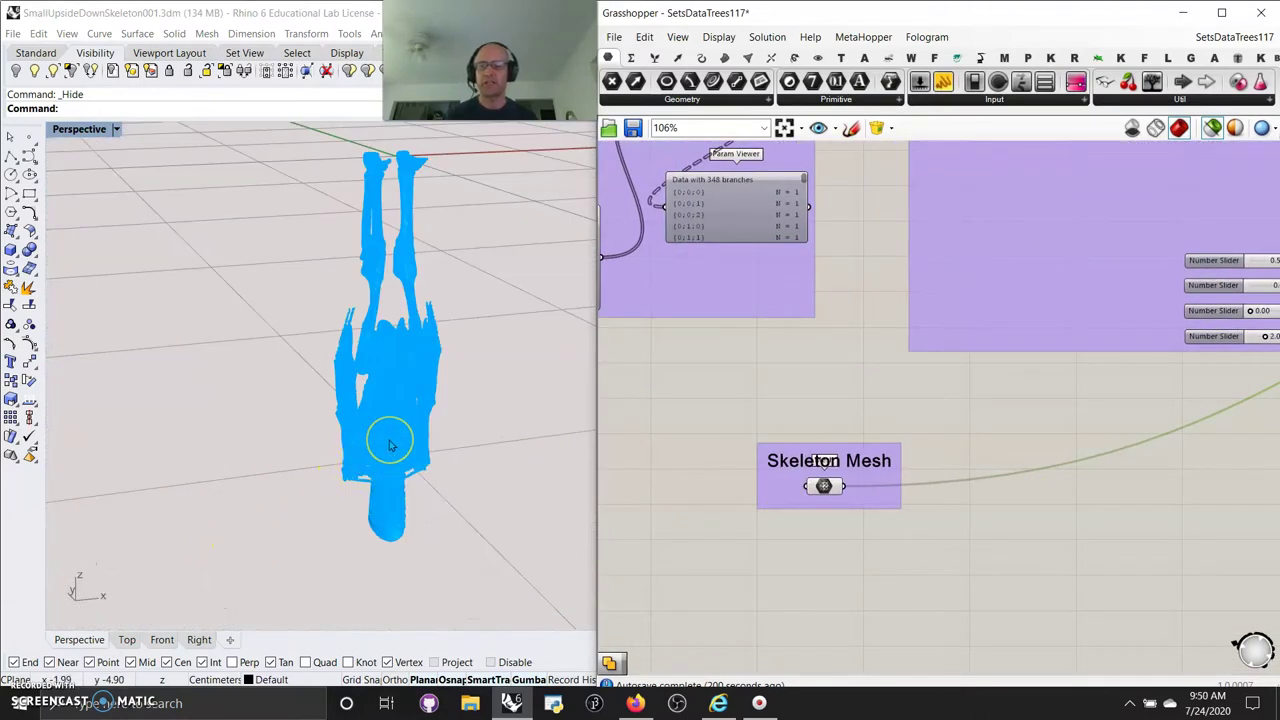
scroll(443, 460, "down", 5)
right_click_drag(925, 530, 623, 523)
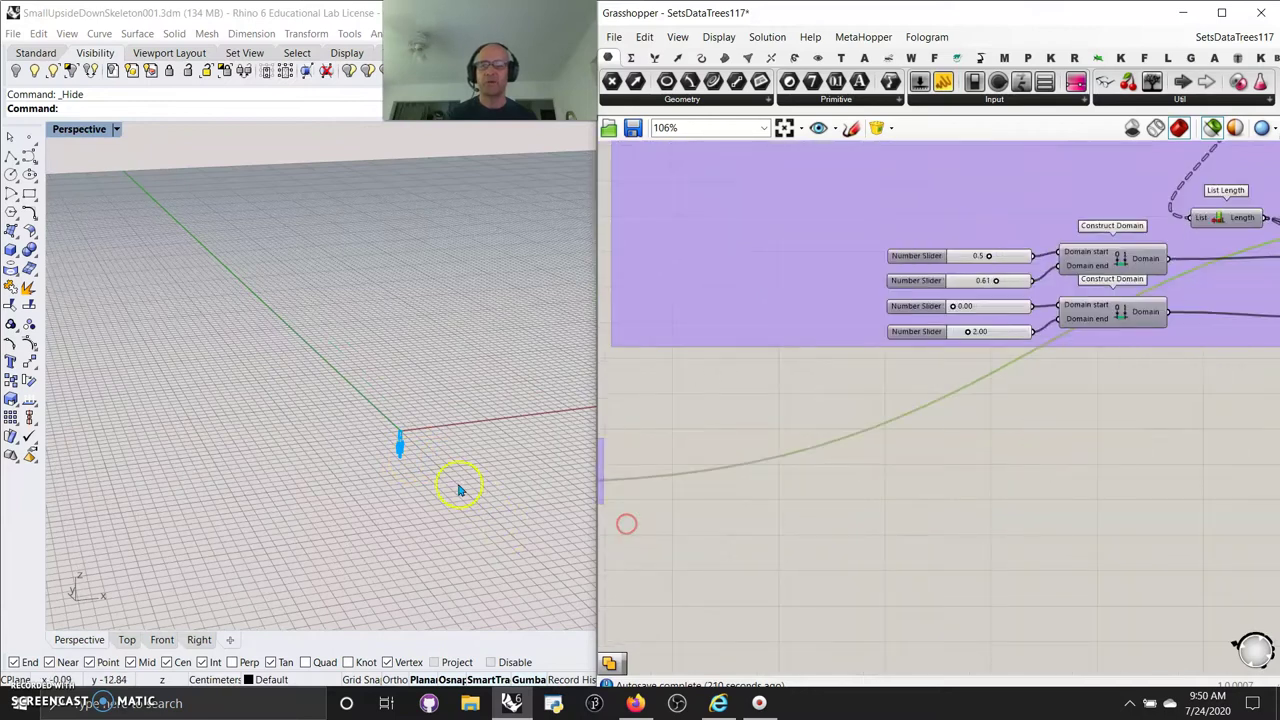
scroll(457, 491, "up", 4)
scroll(846, 617, "down", 5)
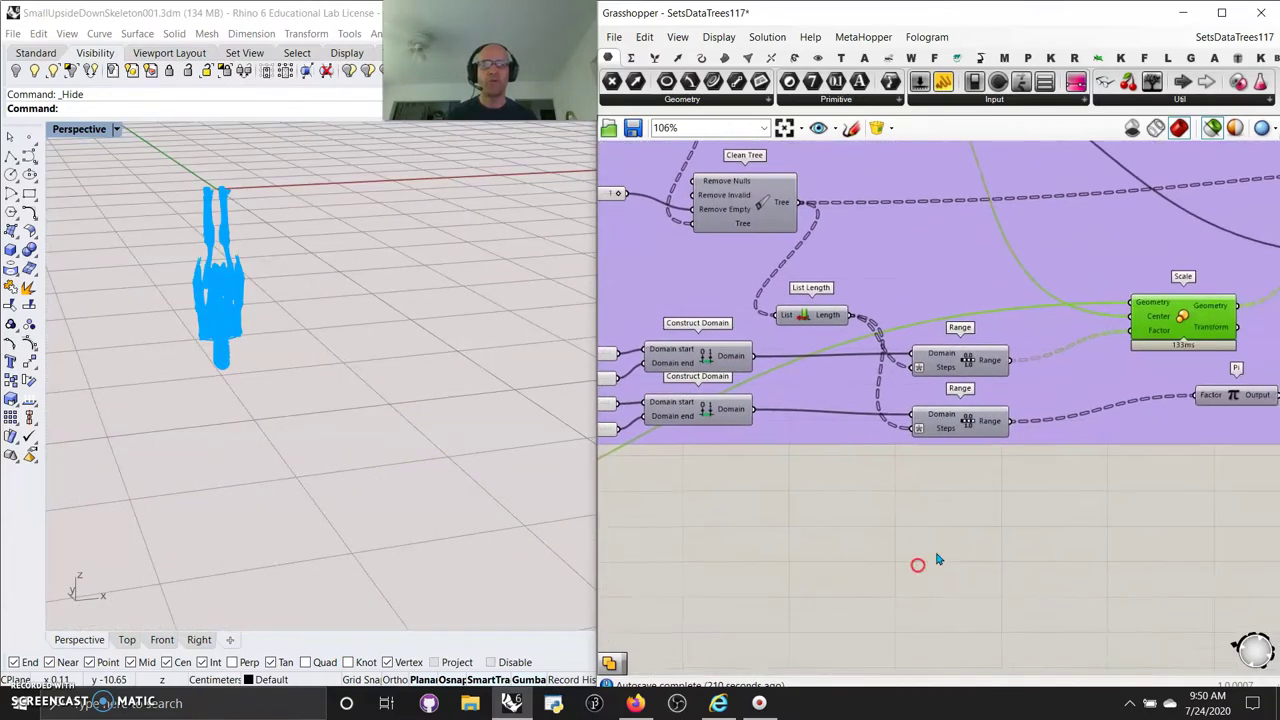
Follow the Scale component's geometry output to Rotate 3D and read the branches of the scaled geometry
right_click_drag(1098, 553, 791, 594)
scroll(927, 485, "up", 5)
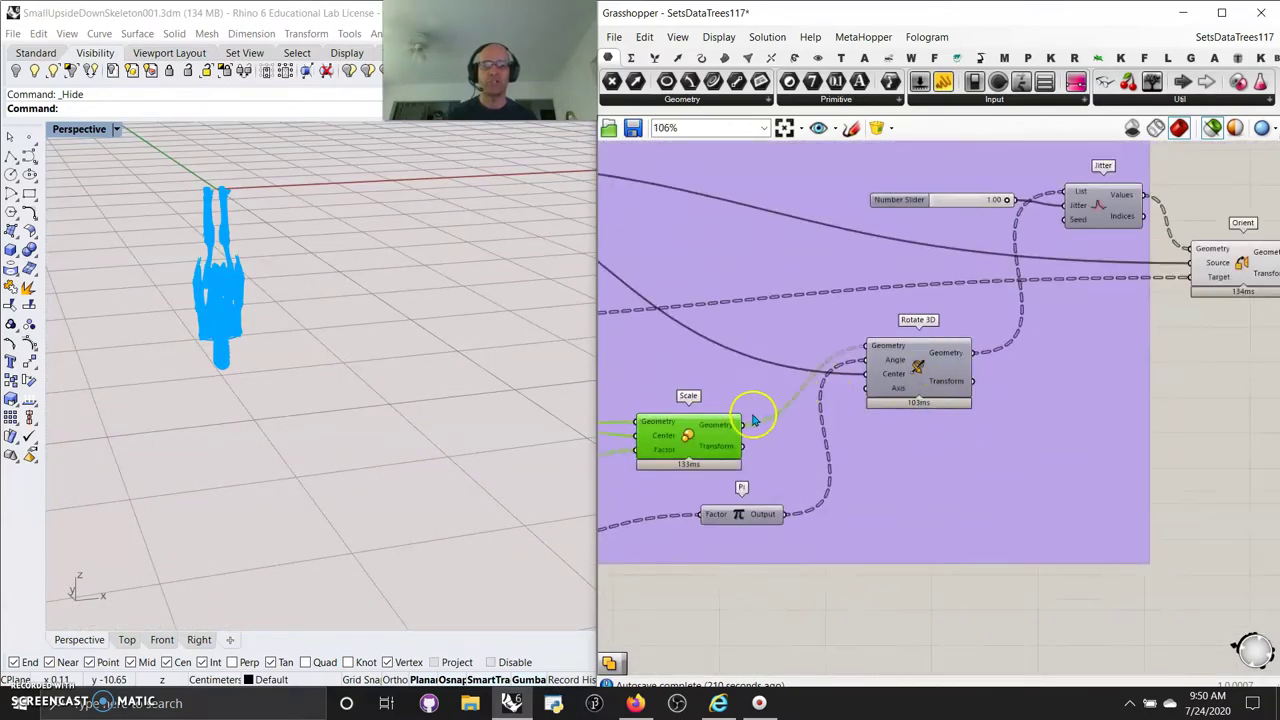
mouse_move(711, 428)
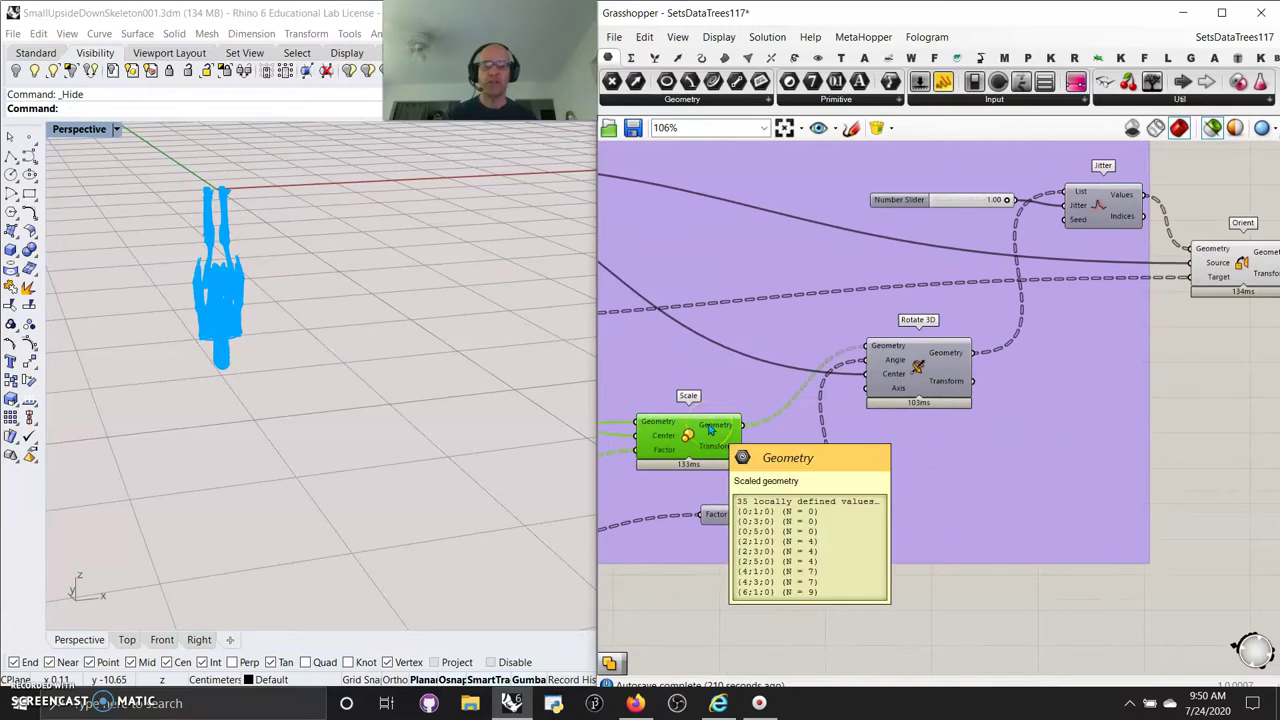
scroll(960, 420, "down", 5)
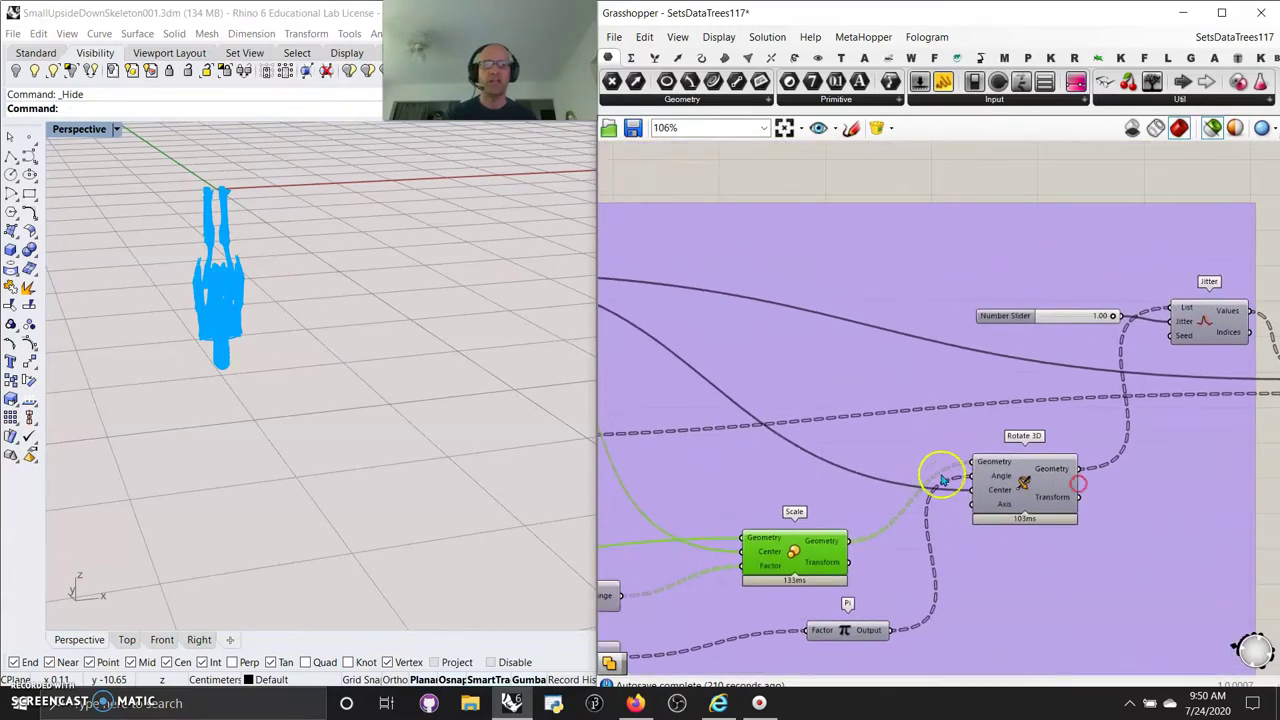
scroll(760, 410, "up", 5)
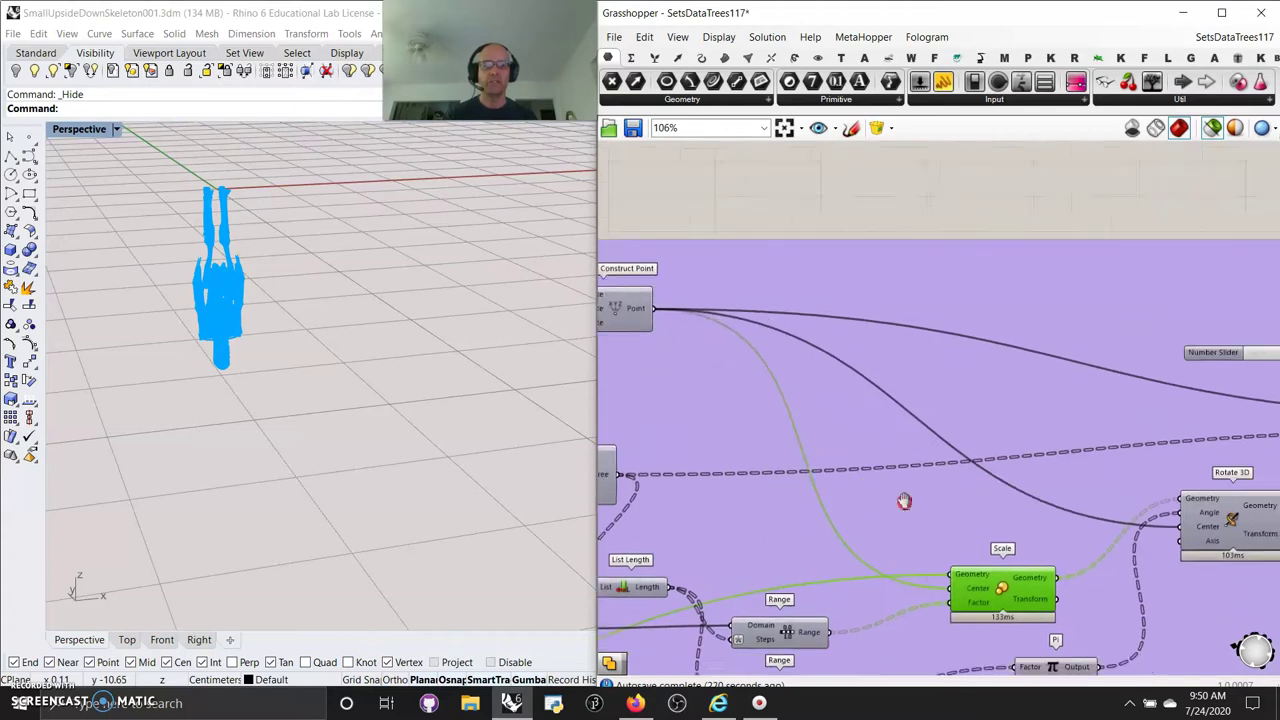
Preview the Construct Point and trace its wires to the center inputs of Scale and Rotate 3D
right_click_drag(903, 500, 1074, 516)
left_click_drag(762, 328, 898, 358)
right_click_drag(1238, 513, 910, 408)
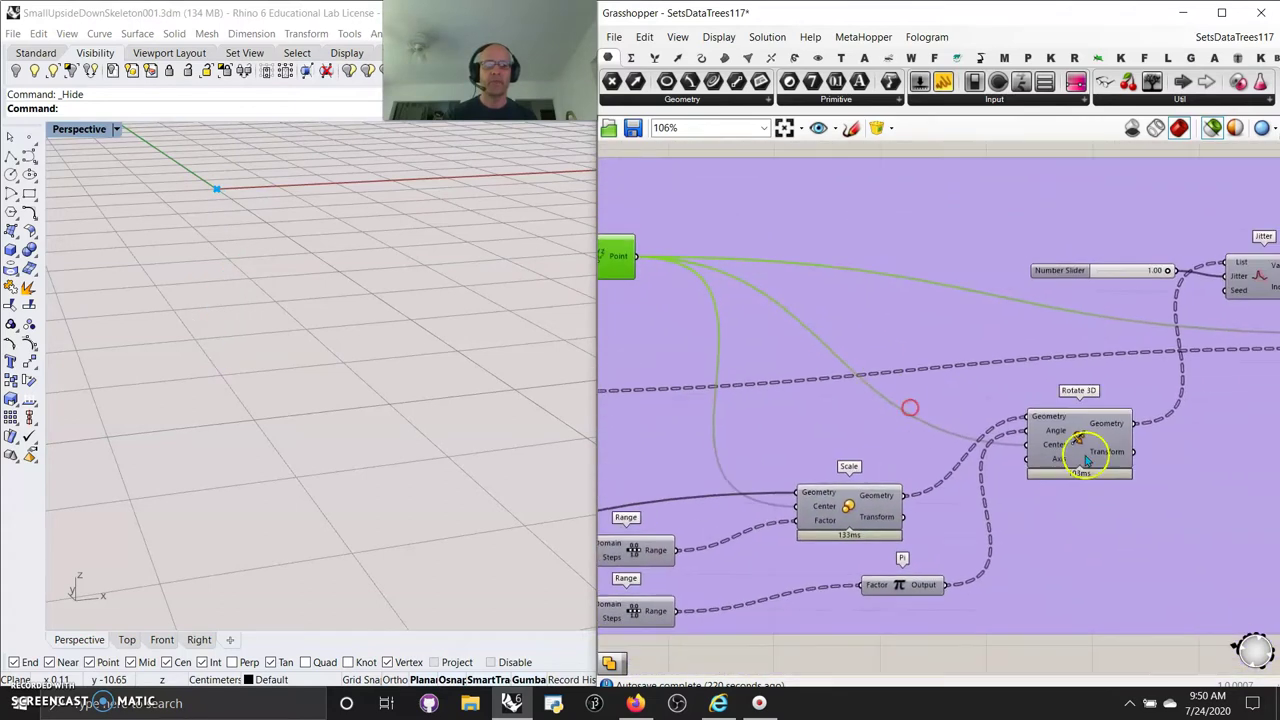
Trace Rotate 3D's angle through Pi and Range back to the domain sliders, then follow the geometry on to Jitter and Orient
right_click_drag(959, 595, 1133, 408)
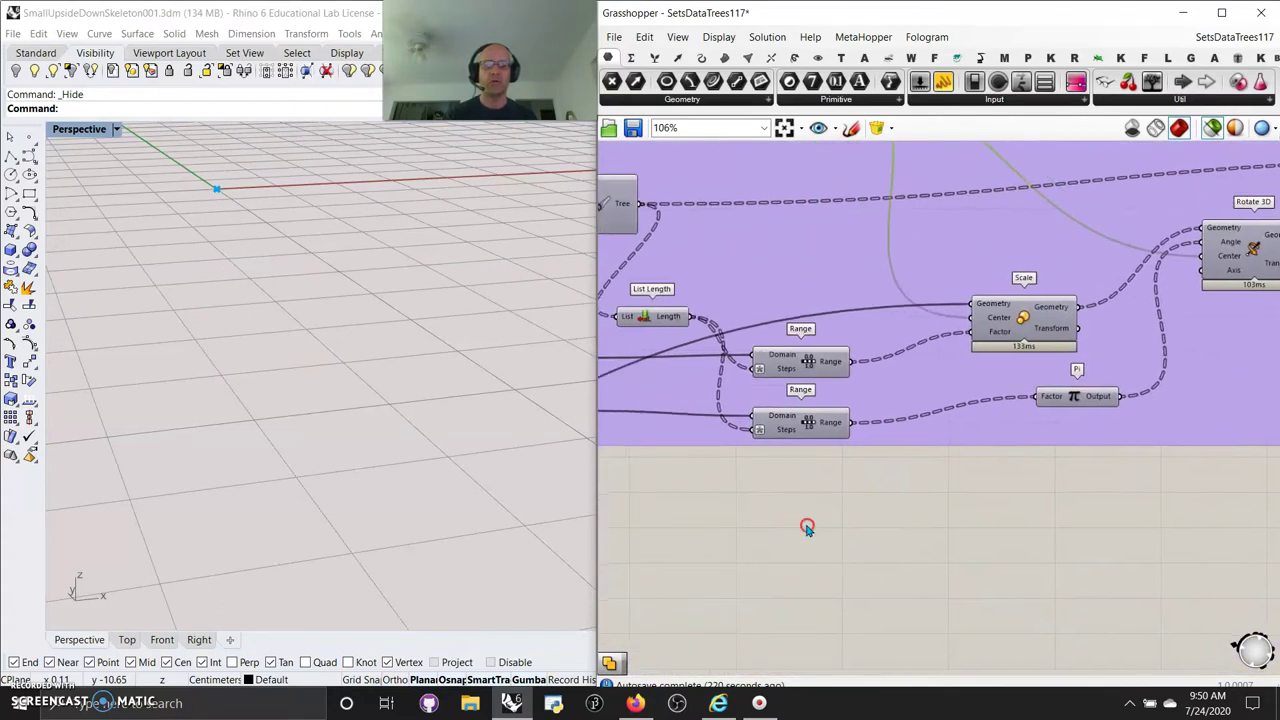
right_click_drag(806, 529, 981, 538)
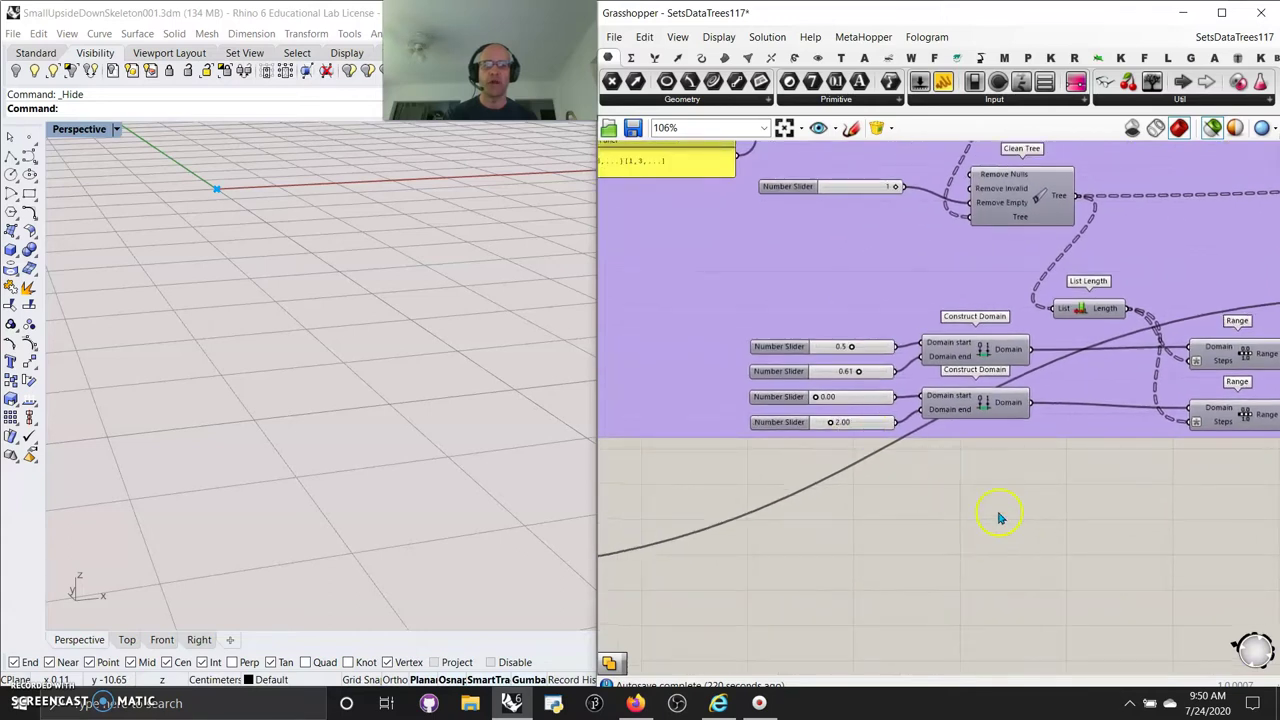
right_click_drag(1066, 512, 783, 506)
right_click_drag(1260, 484, 937, 534)
right_click_drag(1109, 408, 888, 563)
Select the Orient component, turn off selected-only preview, and view its skeletons among the palm trees
left_click(1070, 350)
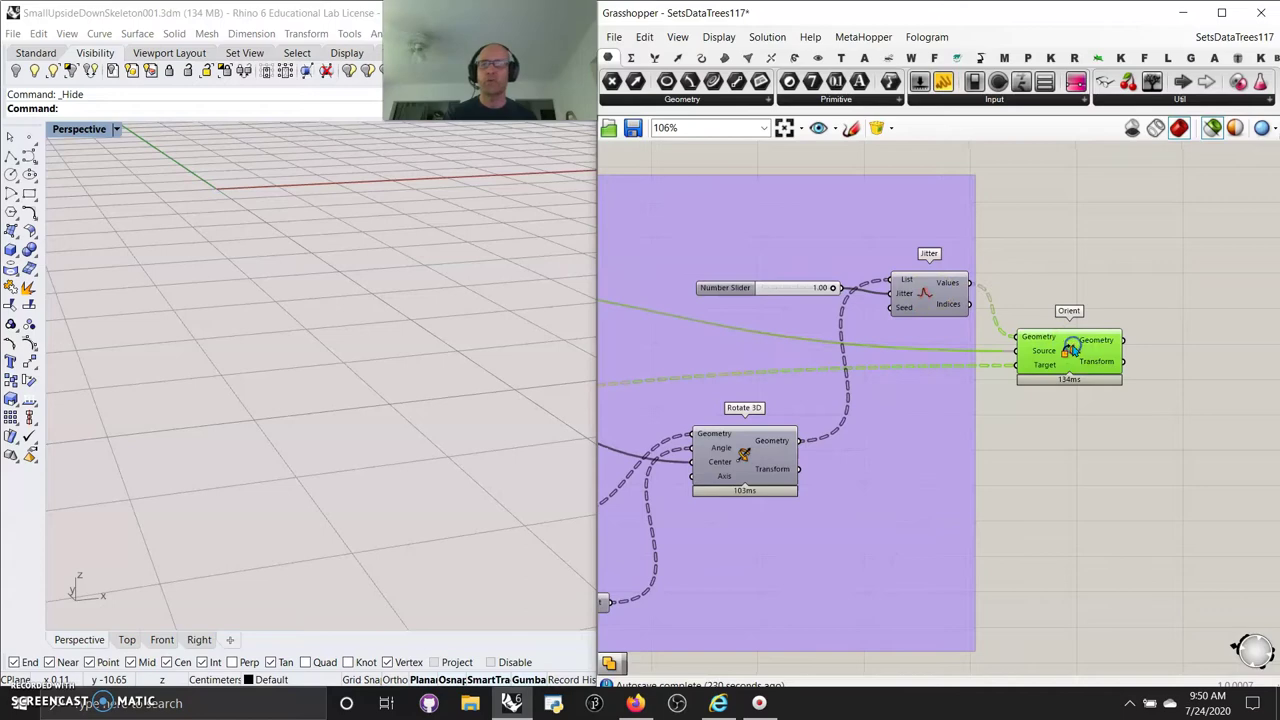
right_click_drag(250, 560, 412, 380)
left_click(1212, 127)
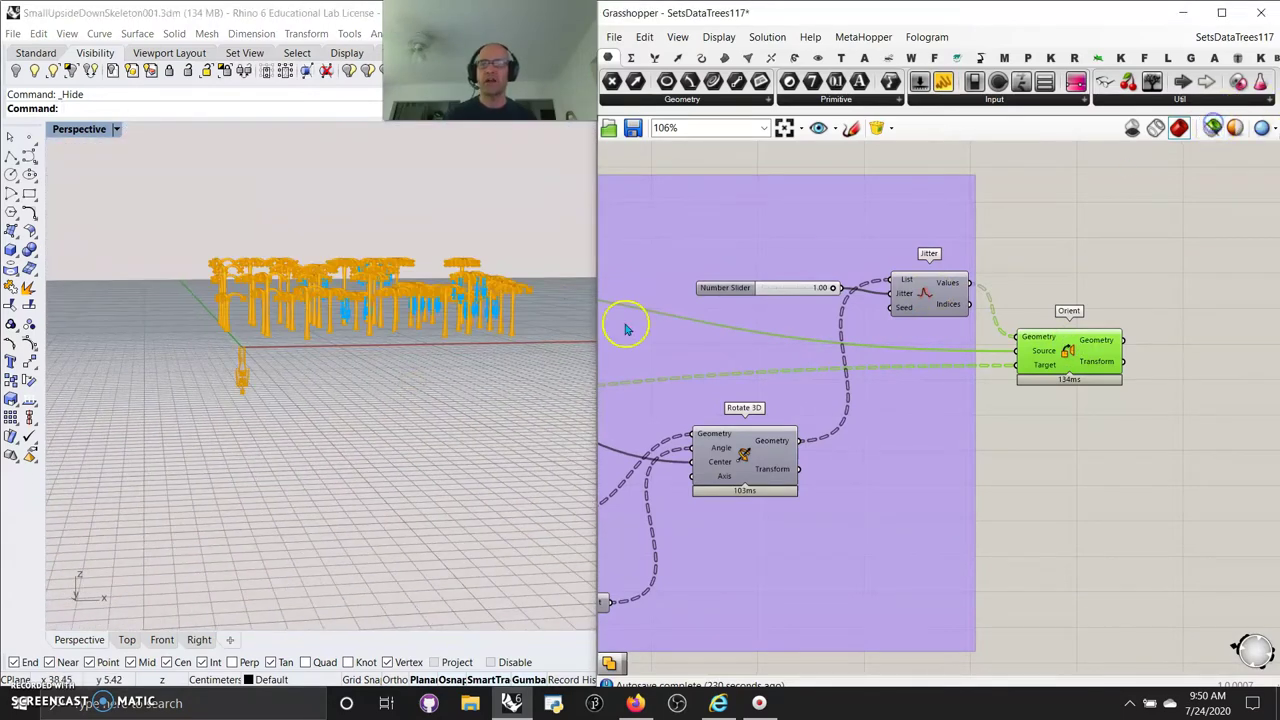
mouse_move(447, 299)
right_mouse_down()
mouse_move(460, 321)
mouse_move(446, 324)
right_mouse_up()
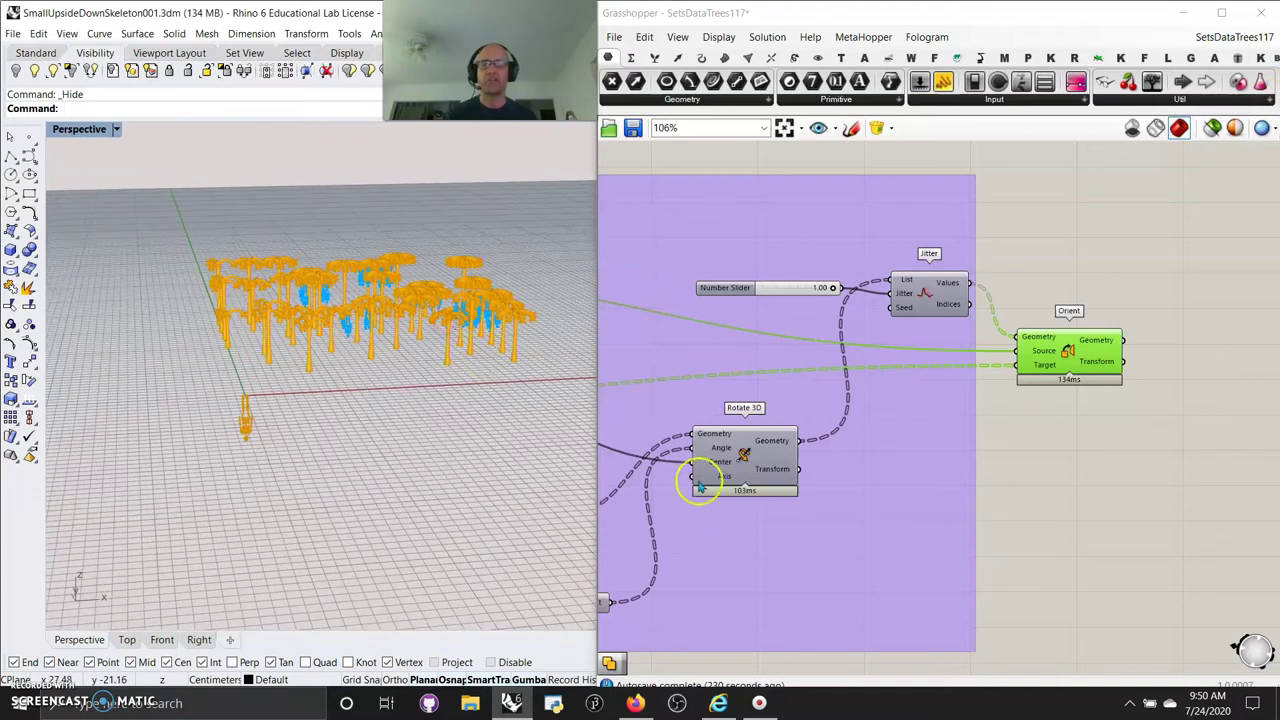
Turn off the preview of the Skeleton Mesh group so the source skeleton at the origin is hidden
right_click_drag(699, 487, 1085, 393)
scroll(765, 550, "down", 4)
right_click_drag(734, 575, 1031, 523)
right_click_drag(786, 590, 914, 580)
left_click_drag(717, 632, 681, 529)
right_click(631, 523)
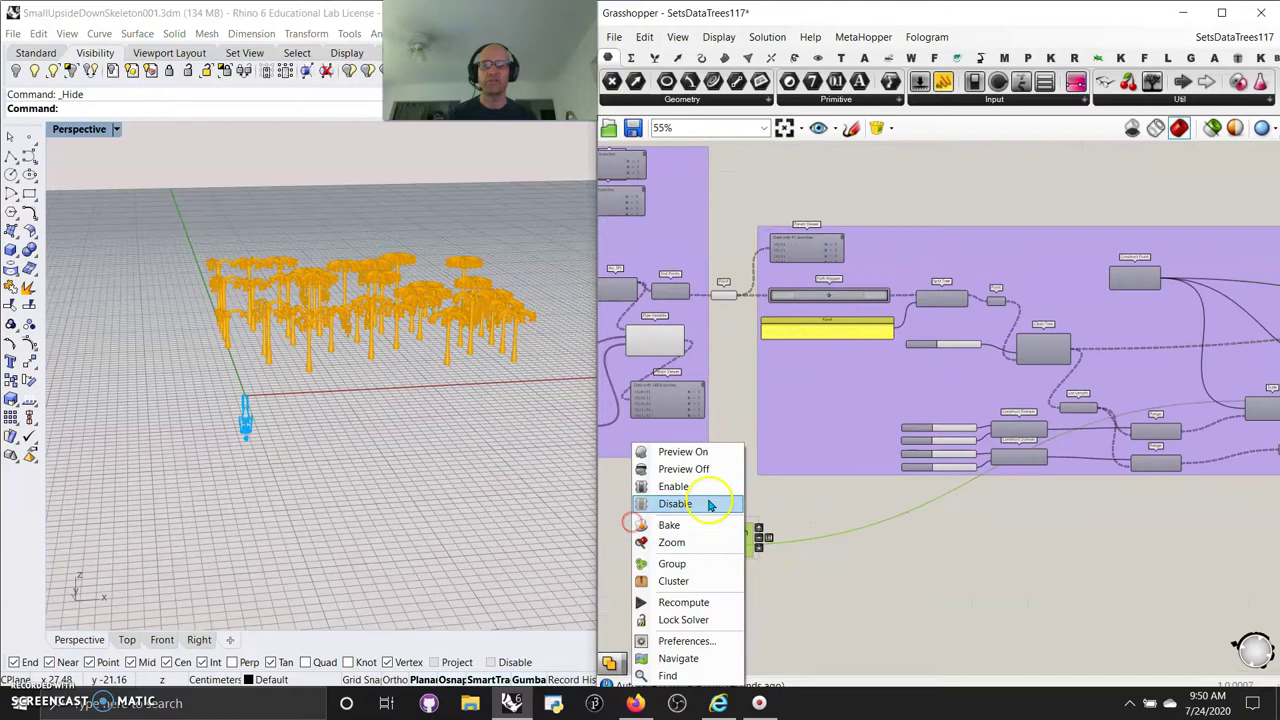
left_click(687, 471)
mouse_move(474, 339)
right_mouse_down()
mouse_move(437, 317)
mouse_move(436, 335)
right_mouse_up()
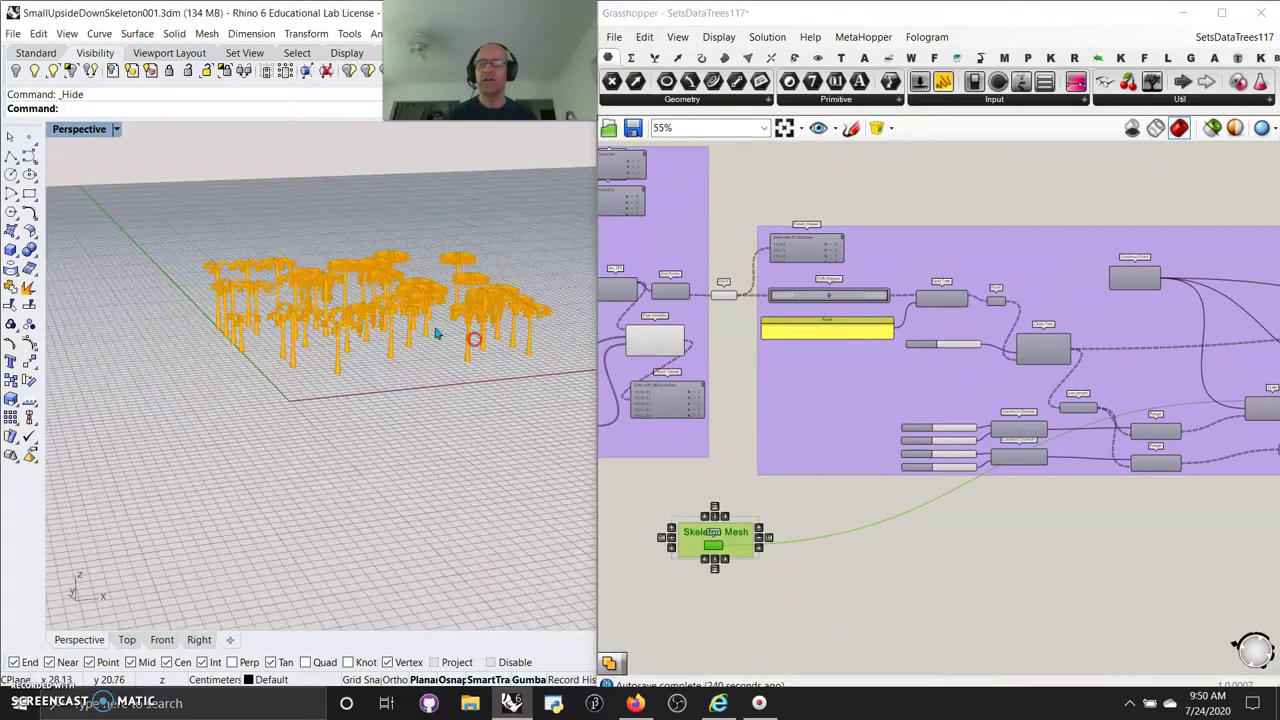
Set the perspective viewport to Artistic display and widen the Rhino view to frame the whole palm grove
right_click(86, 129)
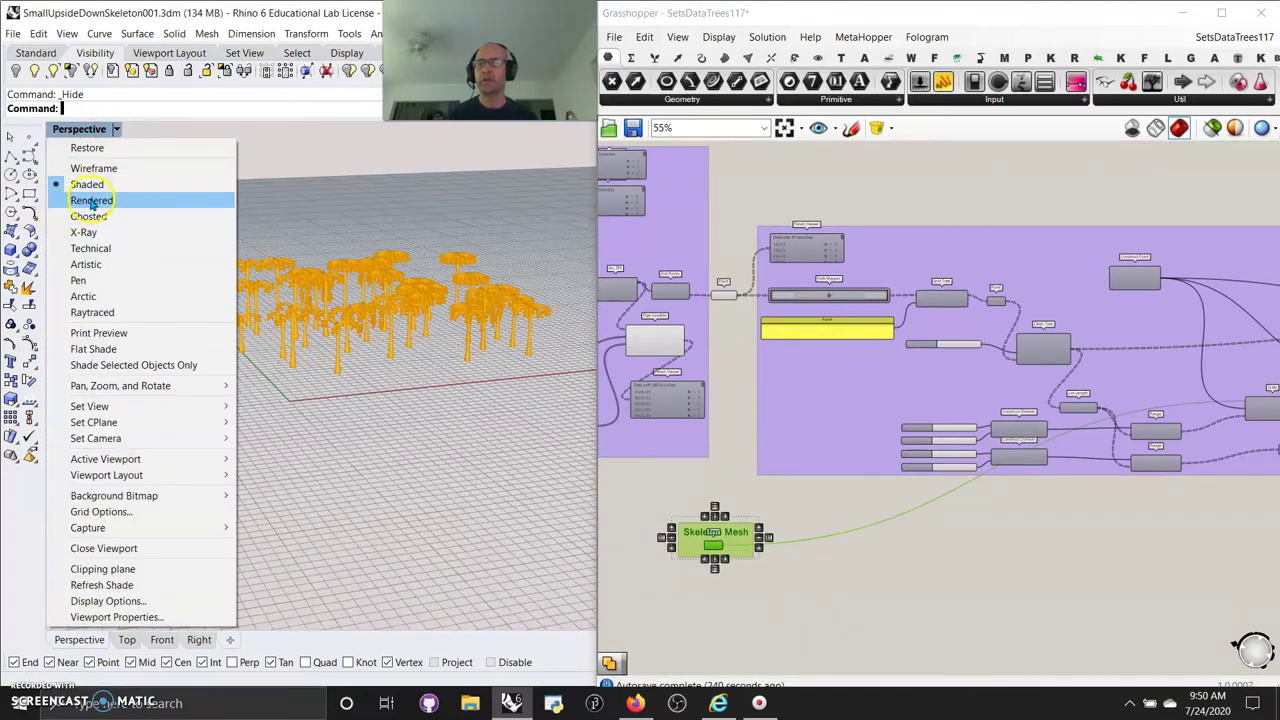
left_click(88, 264)
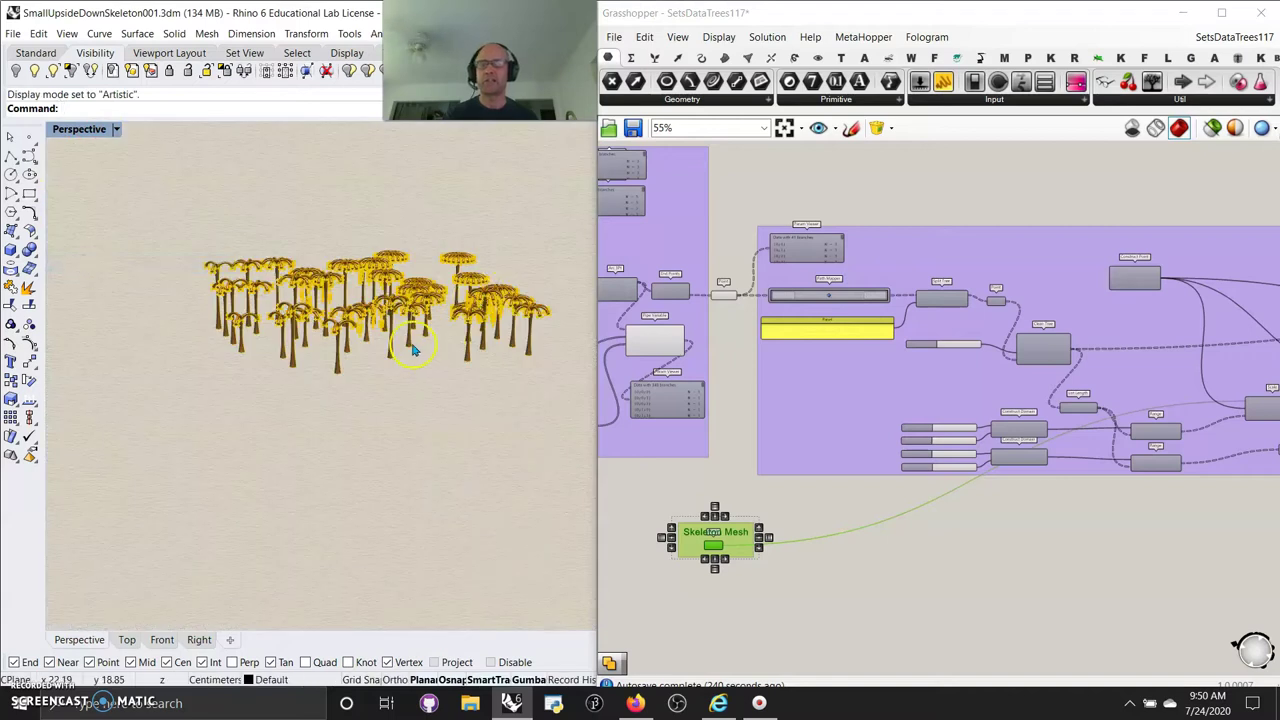
scroll(412, 348, "up", 4)
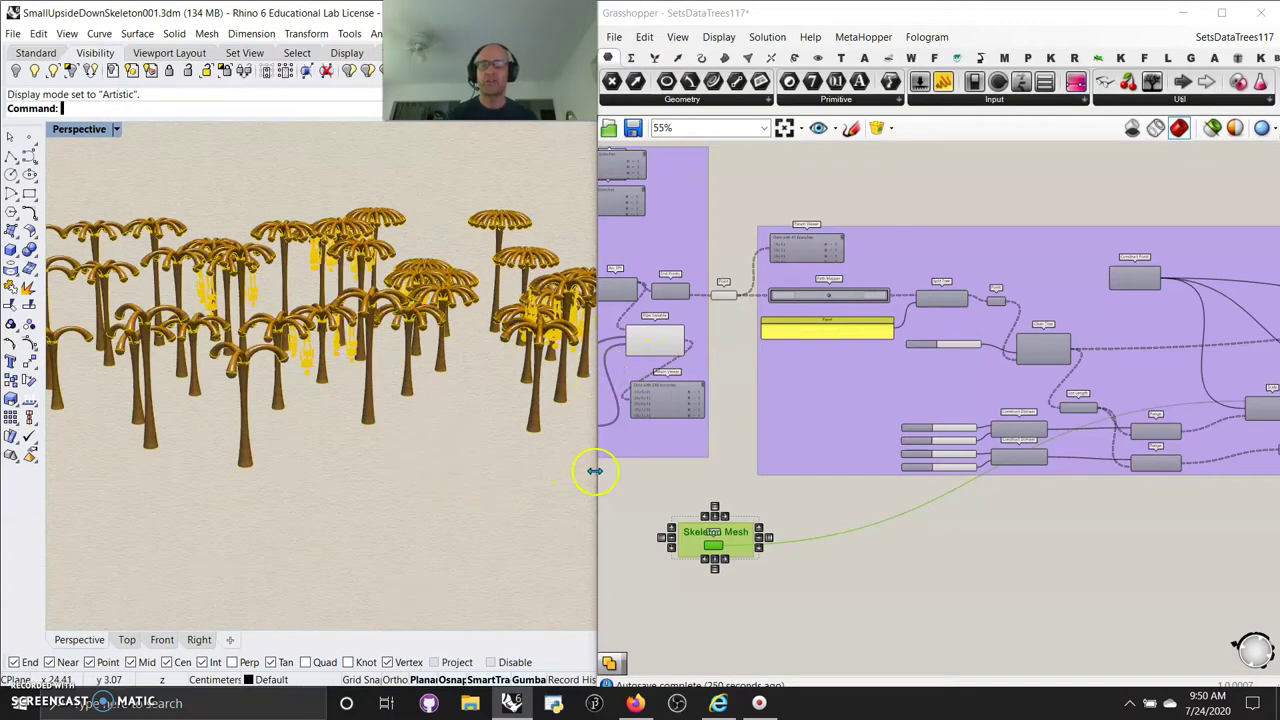
left_click_drag(594, 470, 1204, 437)
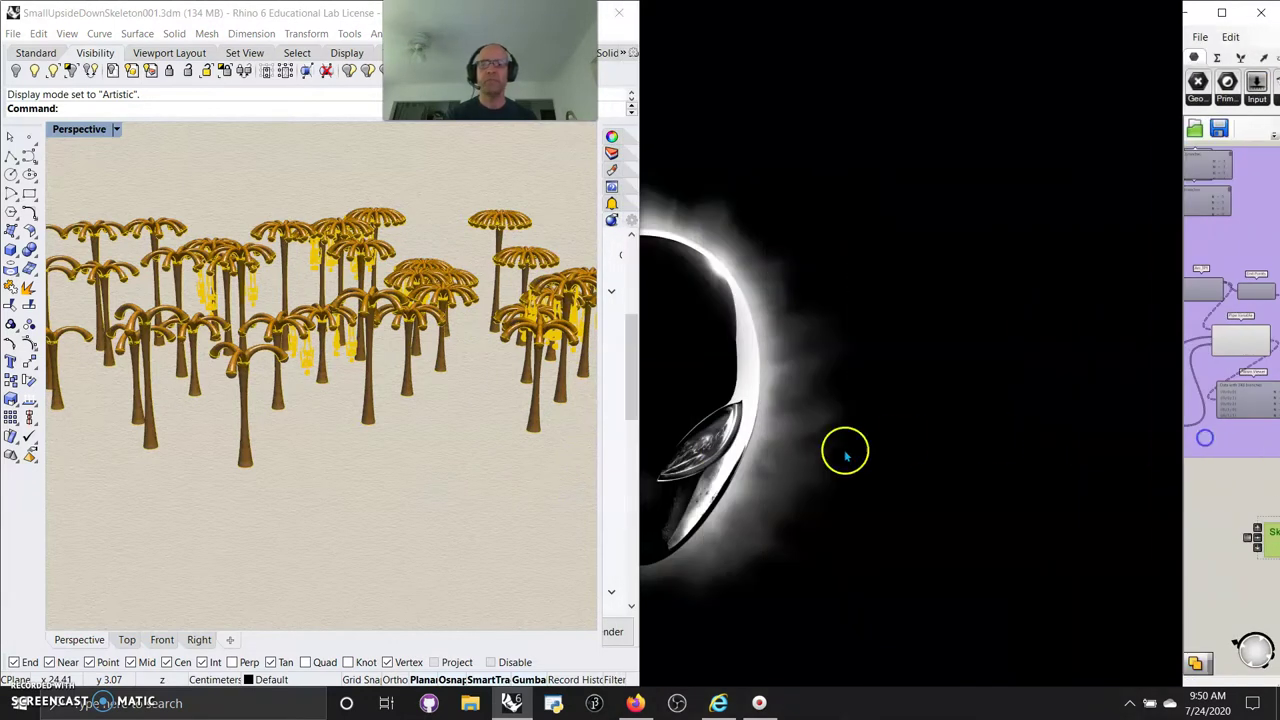
left_click_drag(641, 487, 1262, 425)
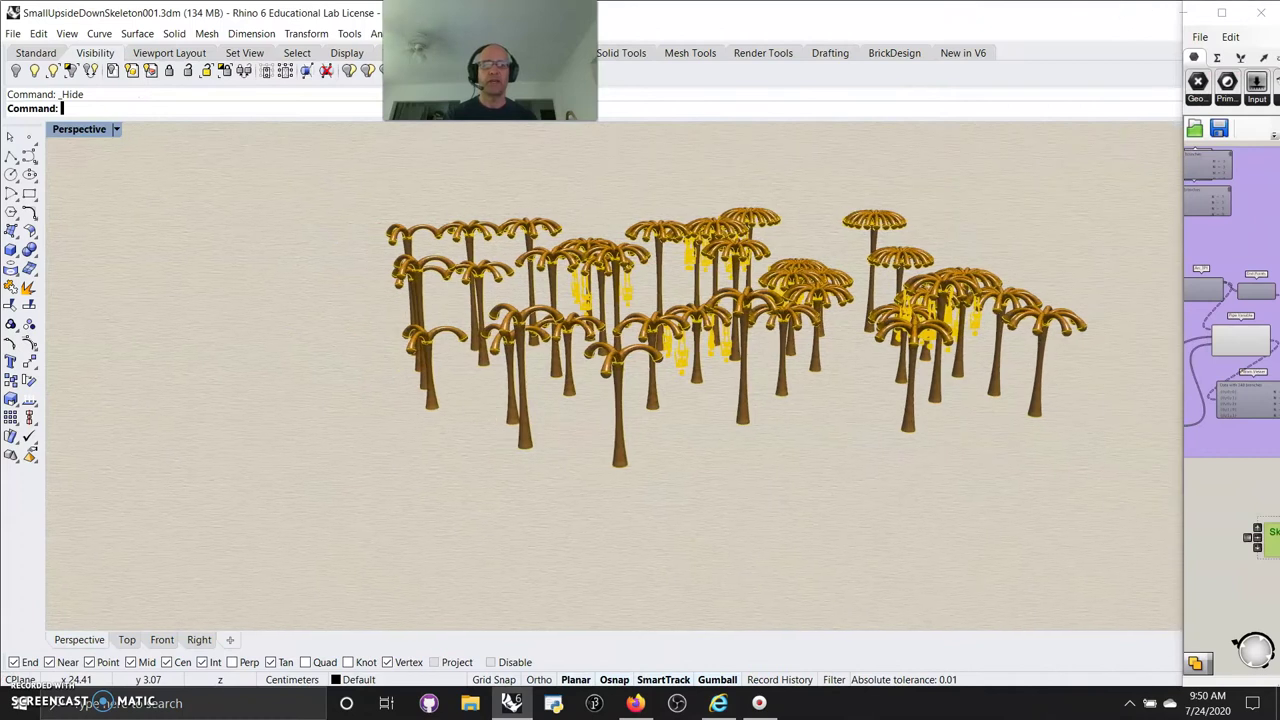
right_click_drag(616, 280, 588, 280, "shift")
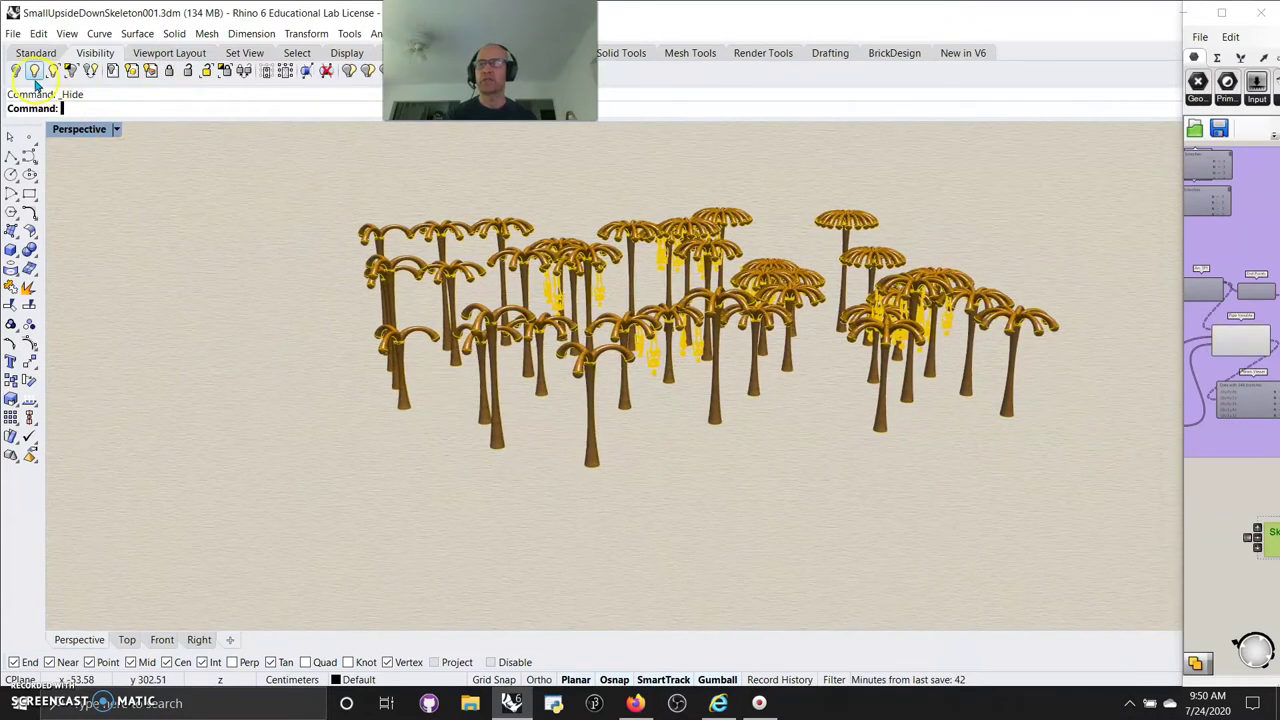
Widen the Grasshopper canvas, preview only the Orient component's skeletons, and clear the selection after viewing them
left_click(1225, 542)
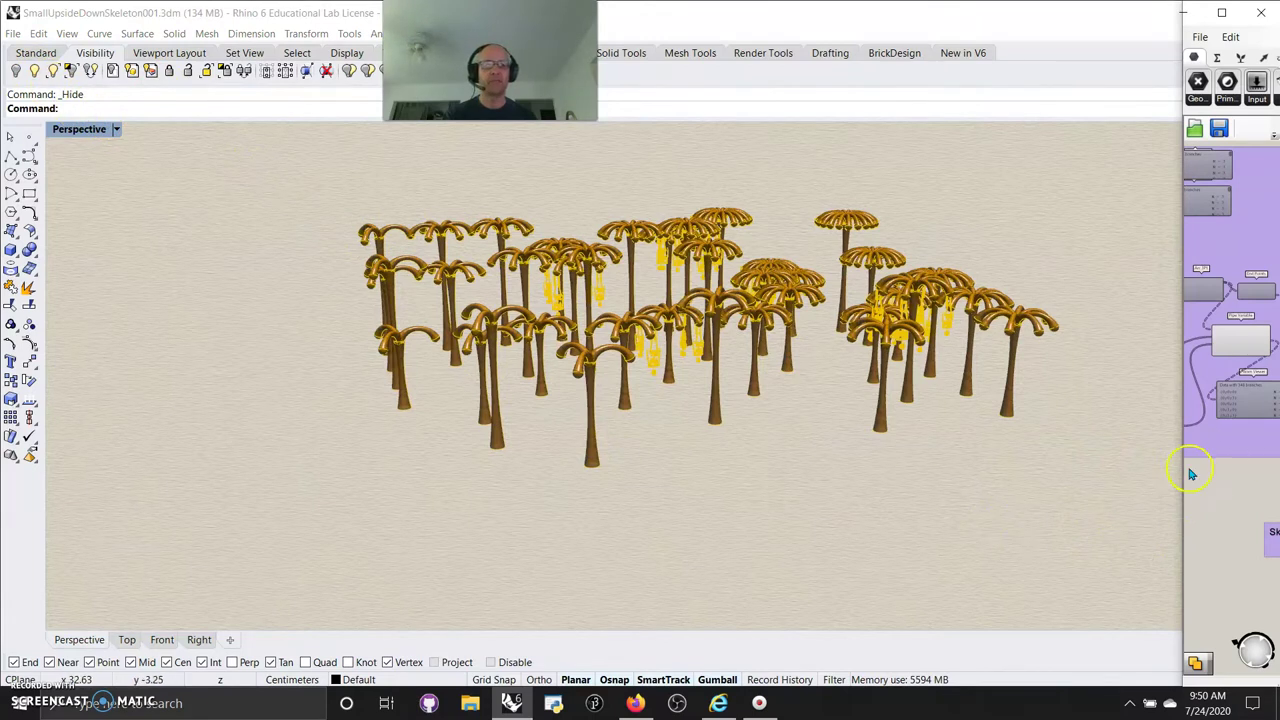
left_click_drag(1182, 473, 400, 463)
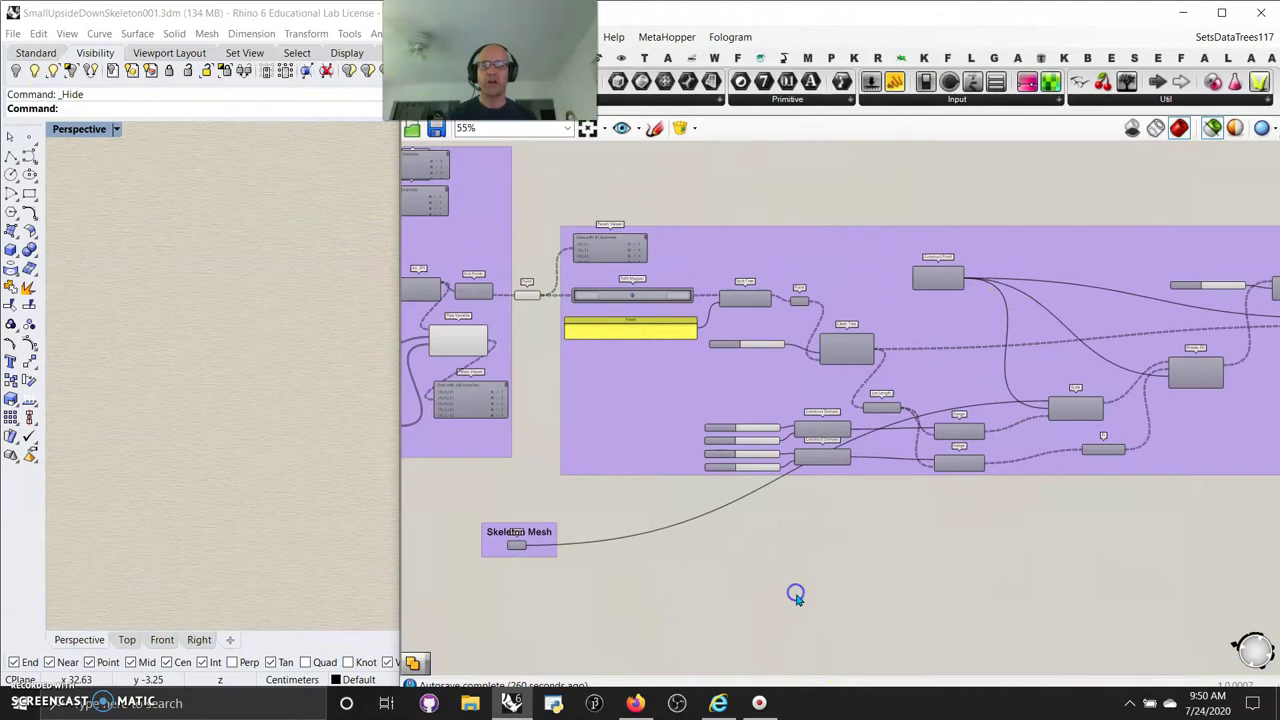
right_click_drag(993, 590, 560, 588)
left_click_drag(848, 531, 598, 297)
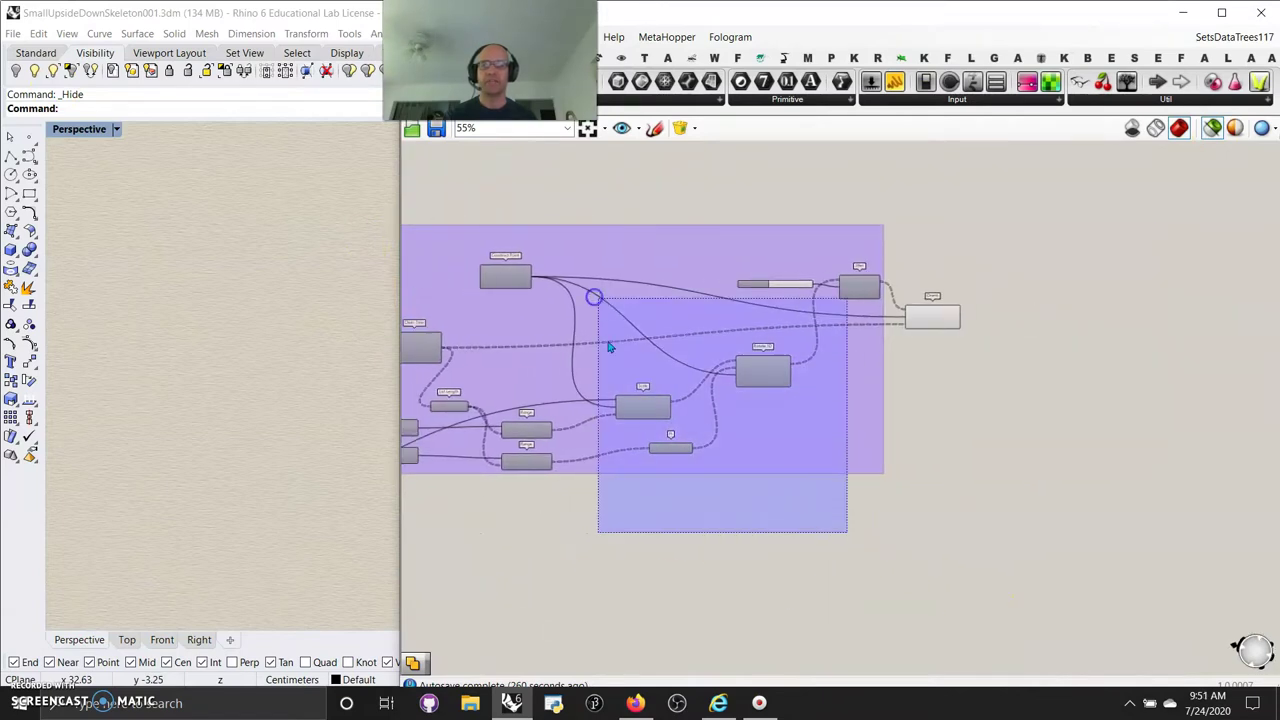
left_click(933, 318)
right_click_drag(588, 676, 720, 622)
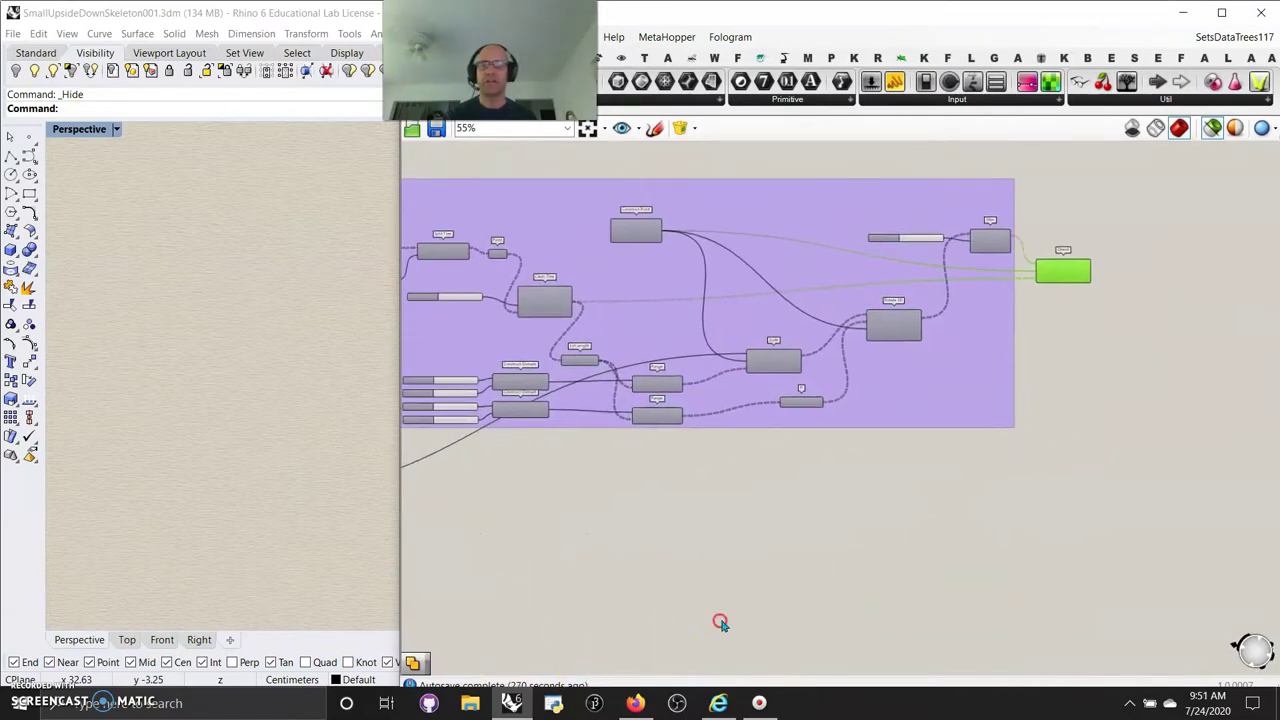
scroll(244, 484, "down", 8)
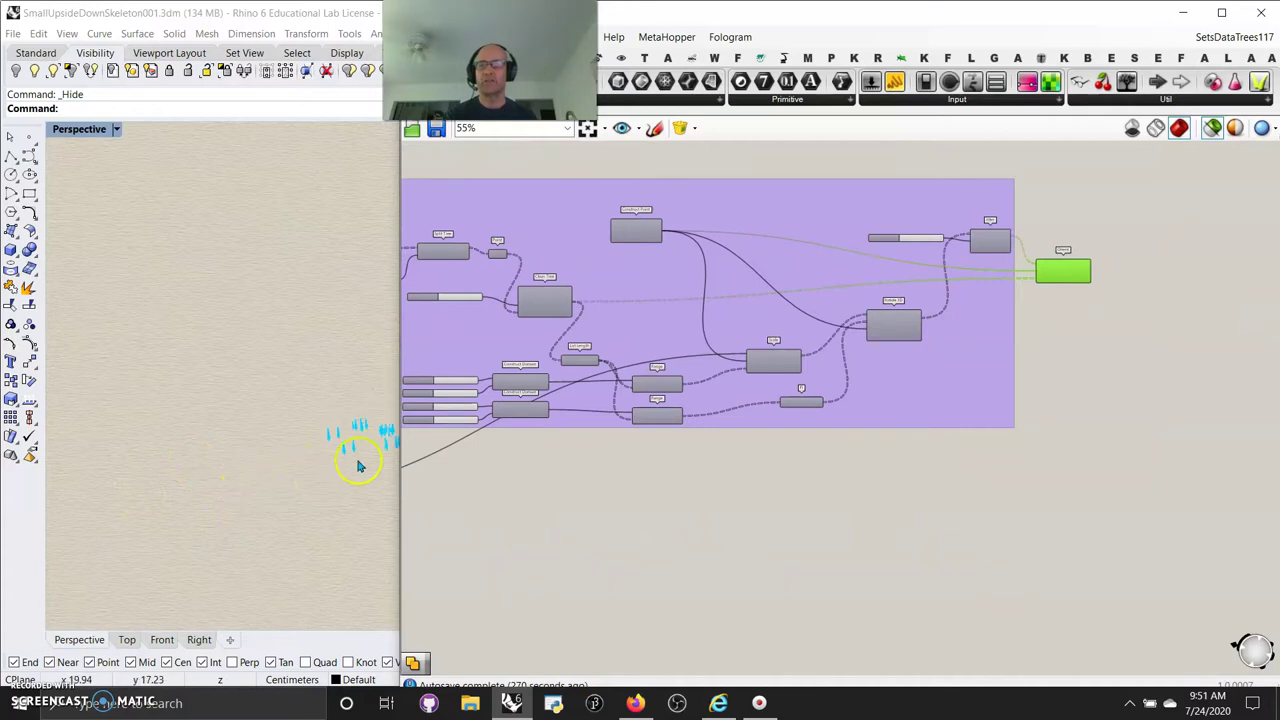
scroll(380, 446, "up", 4)
scroll(385, 442, "up", 2)
left_click(763, 489)
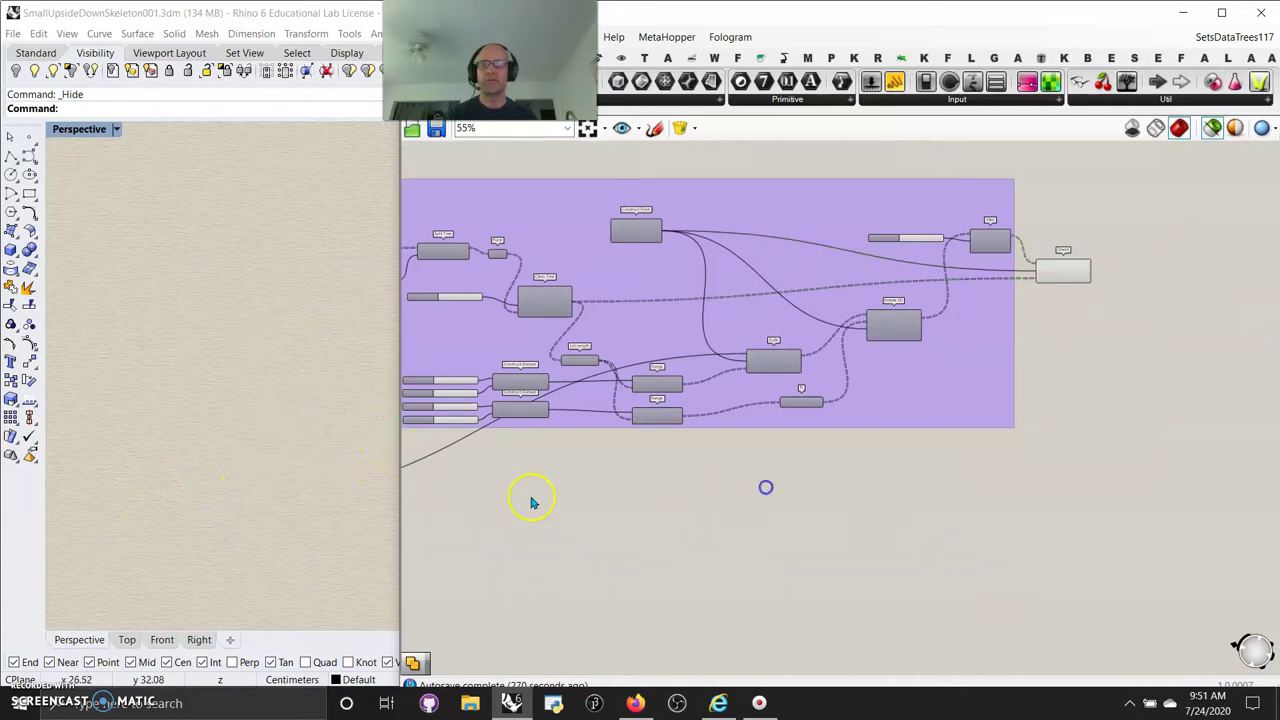
Show the hidden palms and skeletons in a widened Rhino viewport and hide the black source skeleton at the origin
left_click_drag(398, 476, 1259, 485)
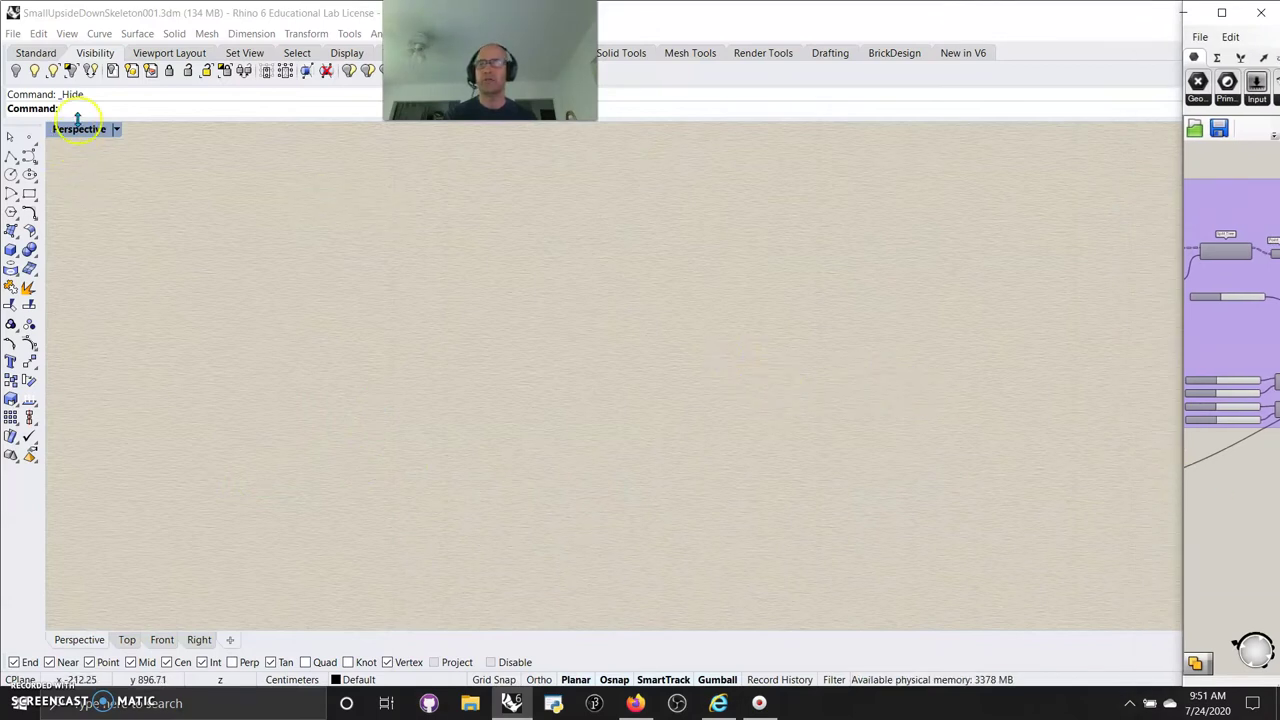
left_click(34, 72)
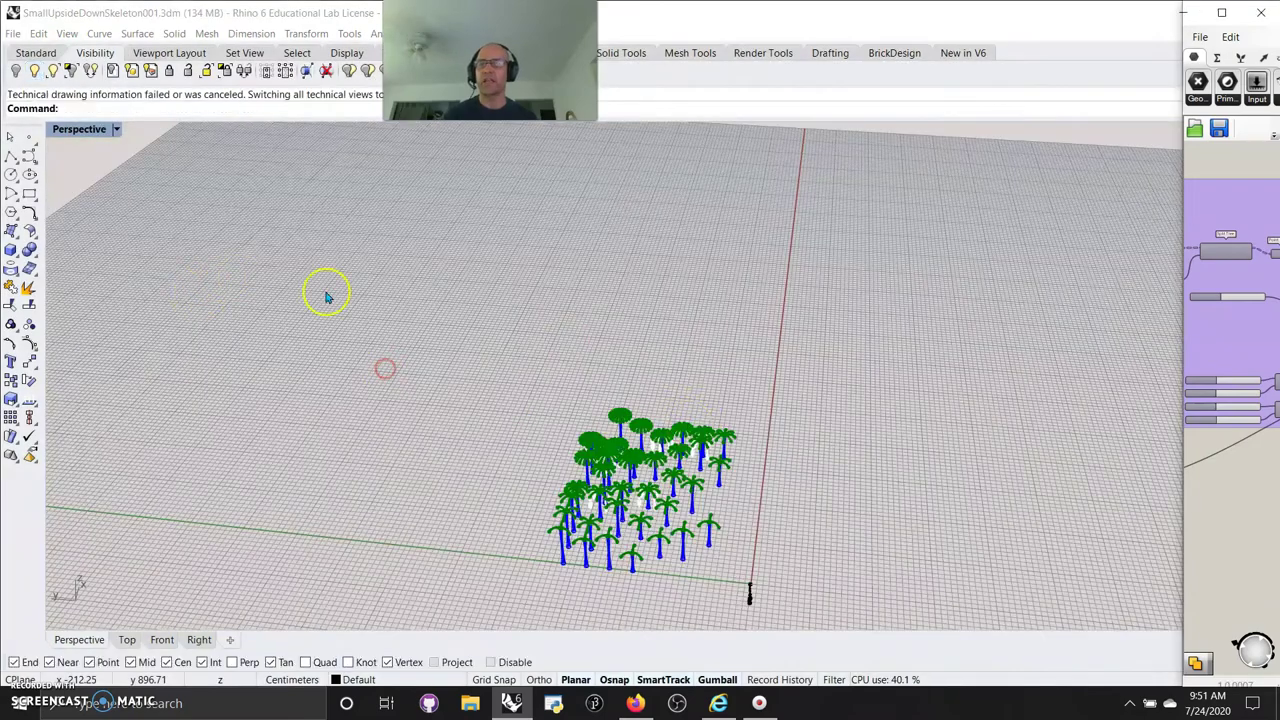
right_click_drag(386, 369, 469, 409)
scroll(593, 472, "up", 3)
scroll(593, 474, "up", 10)
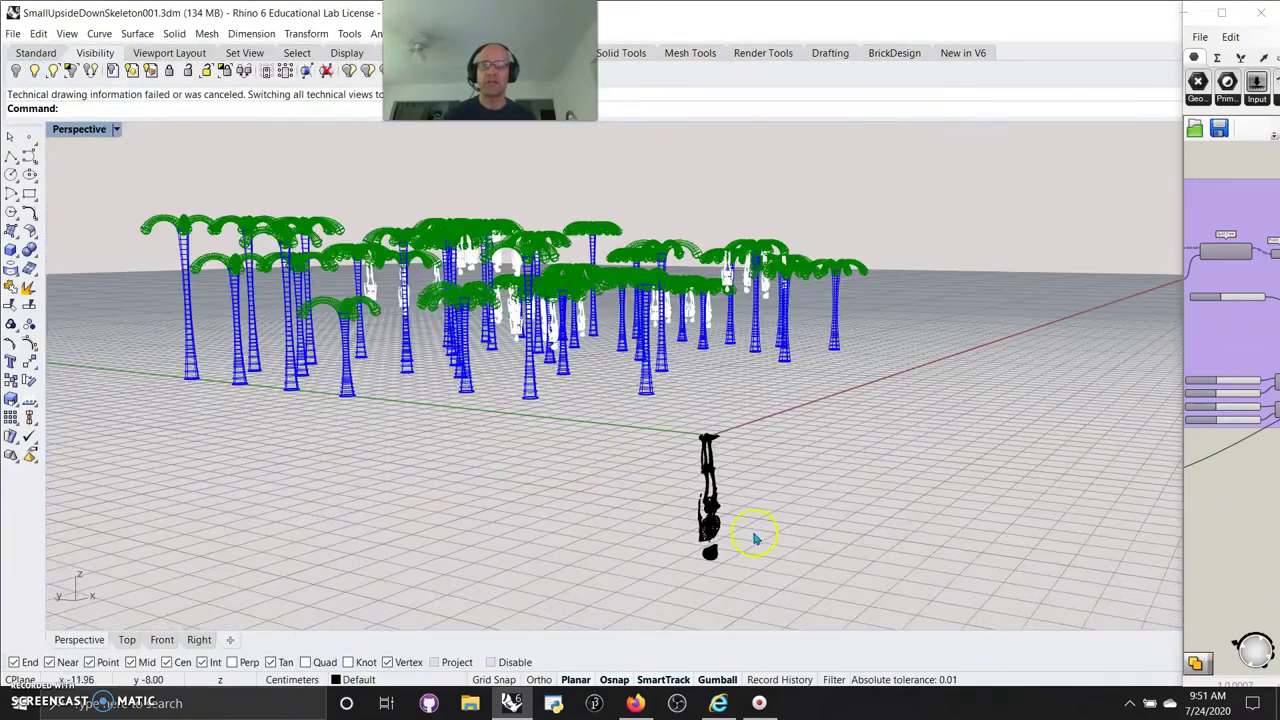
left_click_drag(778, 592, 665, 415)
left_click(16, 70)
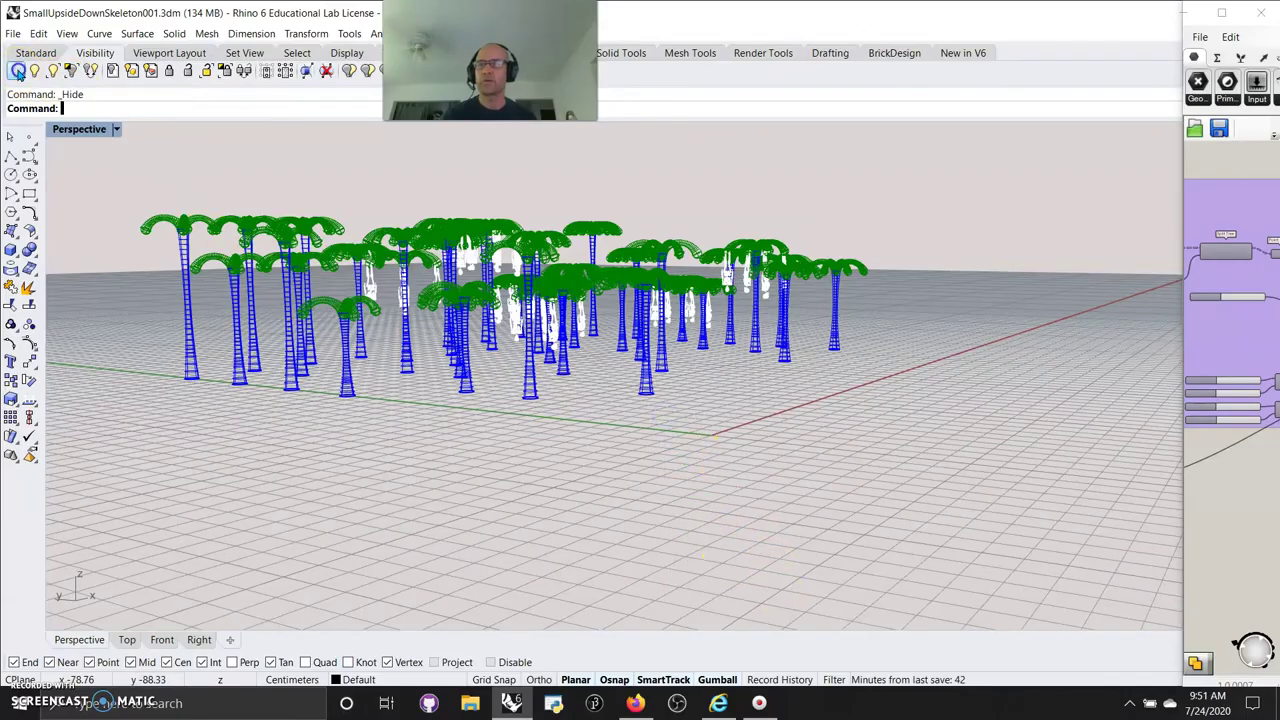
Set the perspective viewport to Rendered display, view the palm grove with its hanging skeletons, and widen the Grasshopper window
right_click_drag(557, 400, 737, 437)
left_click(82, 129)
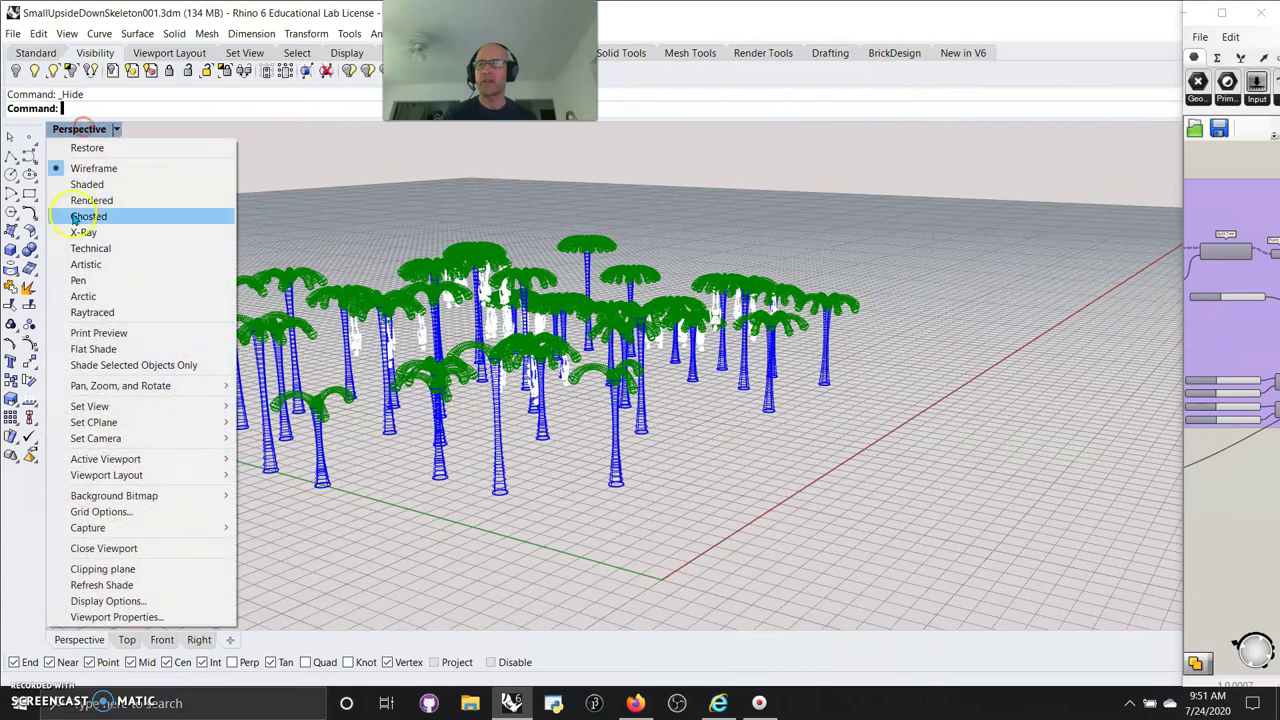
left_click(78, 199)
right_click_drag(357, 401, 423, 383)
scroll(729, 349, "up", 5)
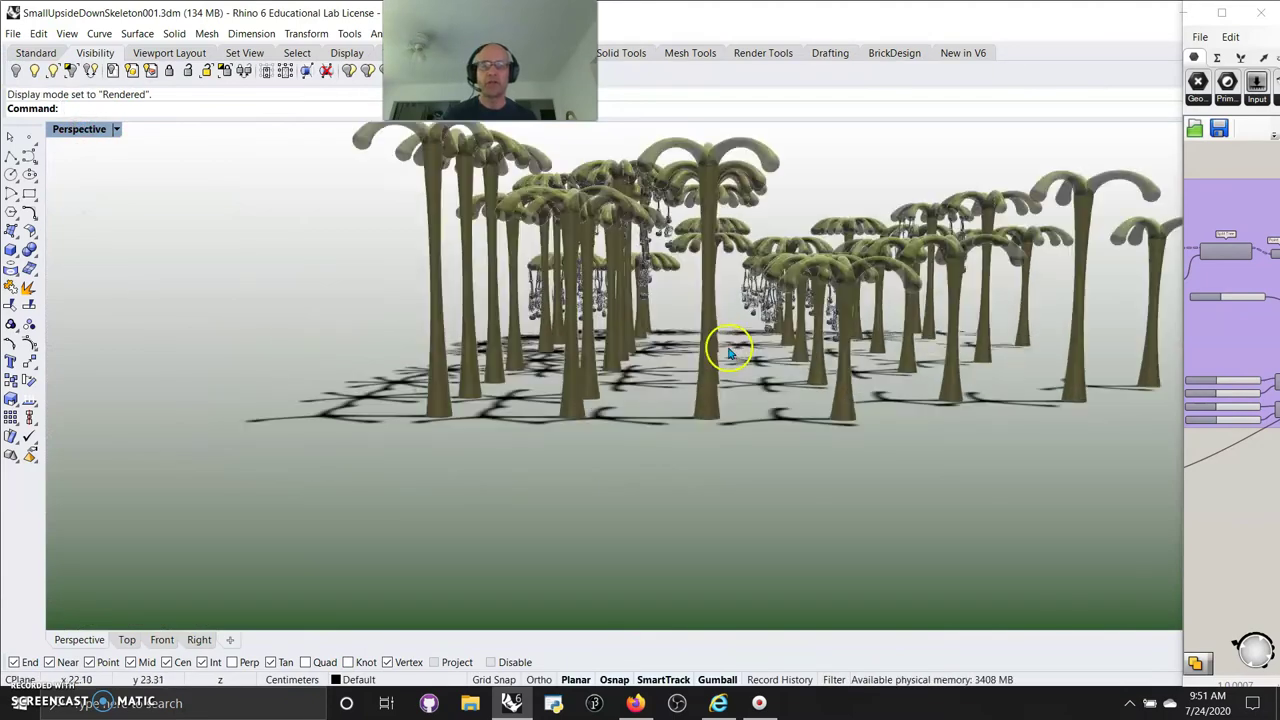
scroll(781, 372, "down", 8)
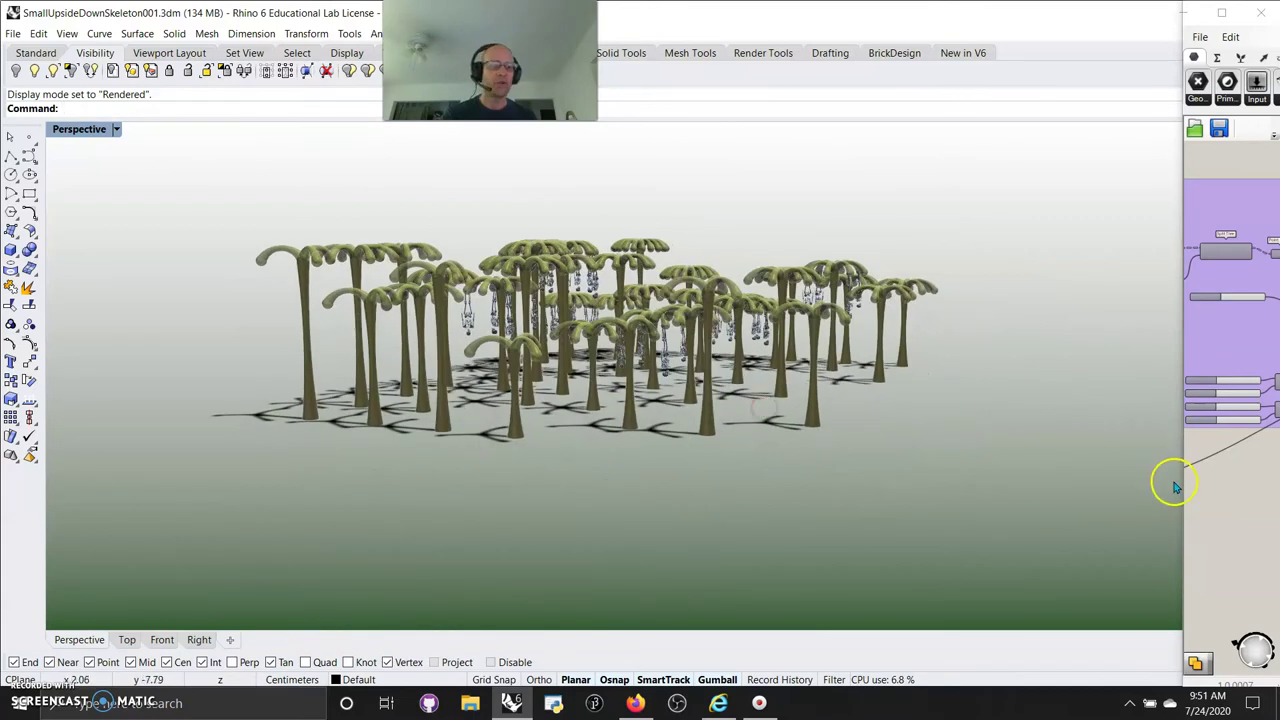
left_click_drag(1180, 489, 966, 520)
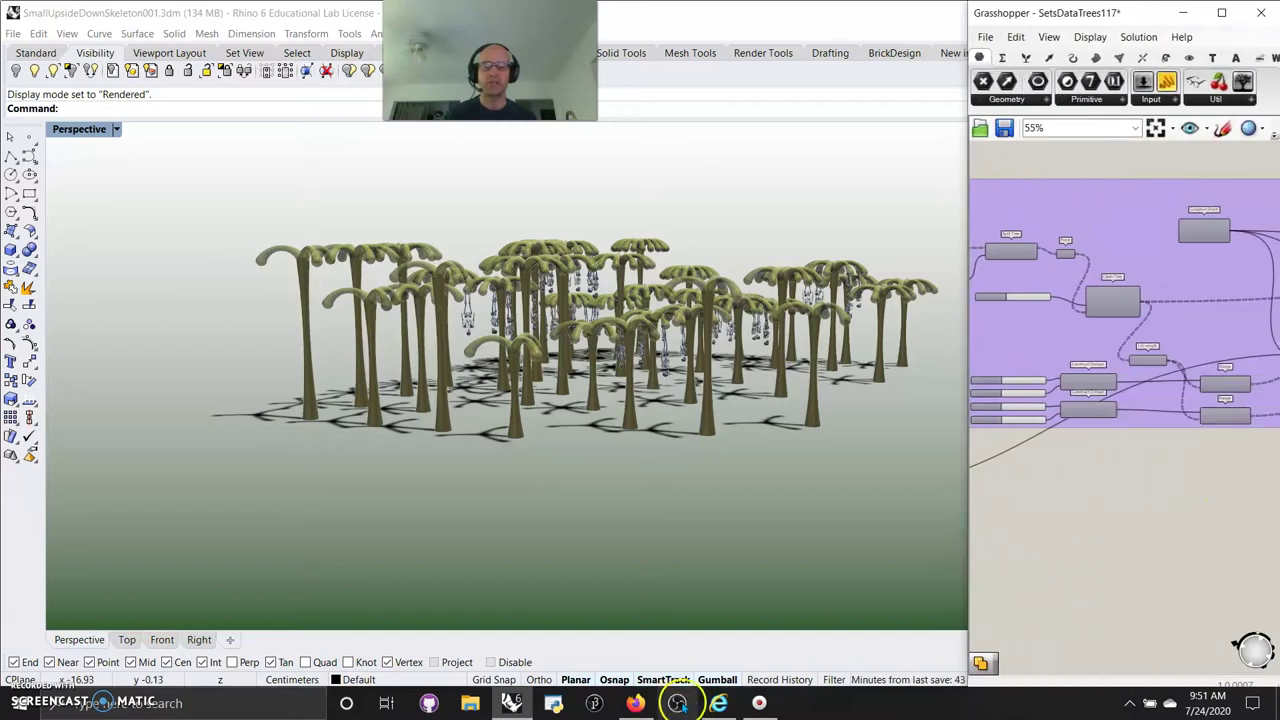
Minimize the Grasshopper window and examine the rendered palm grove with its hanging skeletons from several angles
left_click(1184, 12)
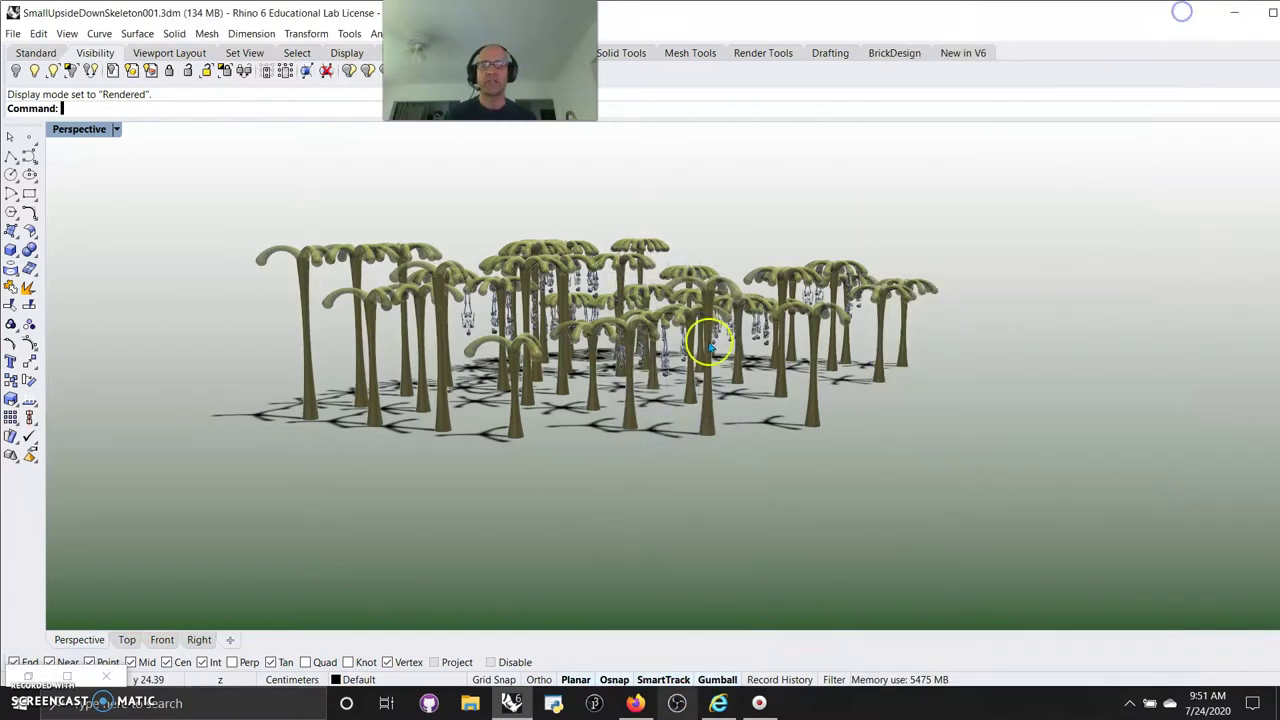
scroll(709, 337, "up", 10)
scroll(627, 339, "down", 10)
mouse_move(631, 341)
right_mouse_down()
mouse_move(648, 366)
mouse_move(681, 371)
mouse_move(636, 366)
right_mouse_up()
scroll(645, 372, "down", 6)
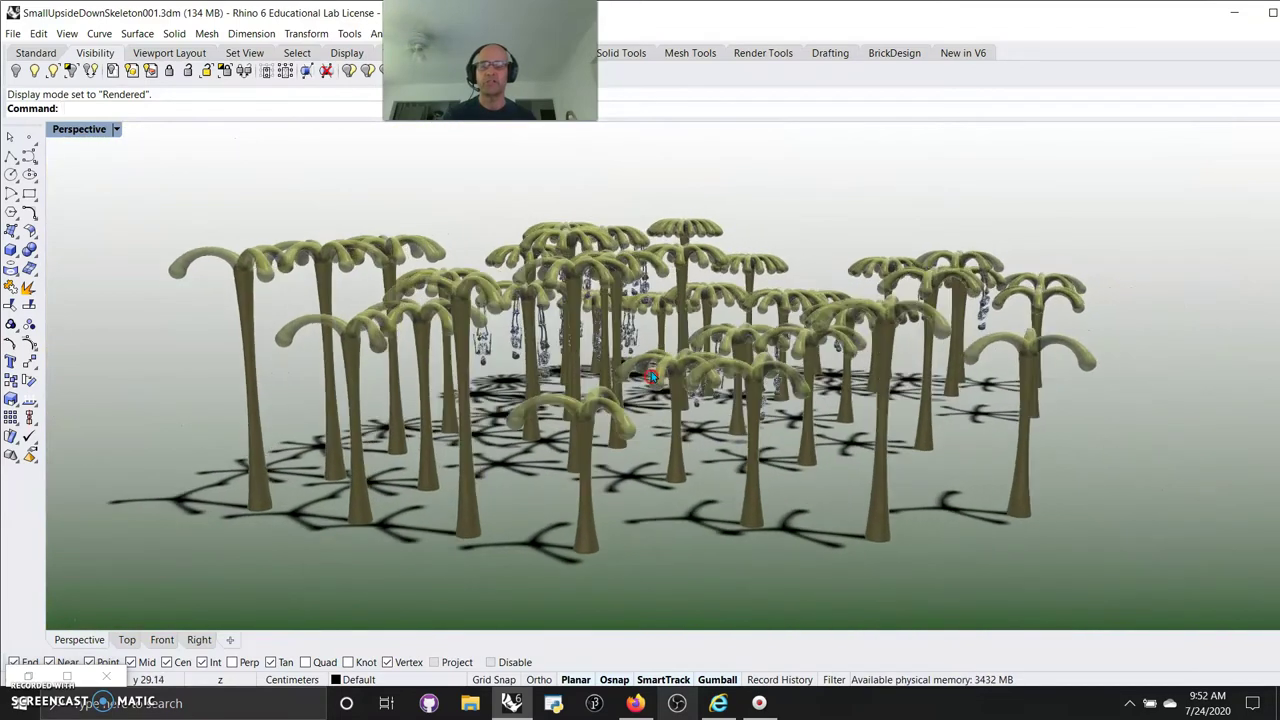
scroll(643, 389, "up", 6)
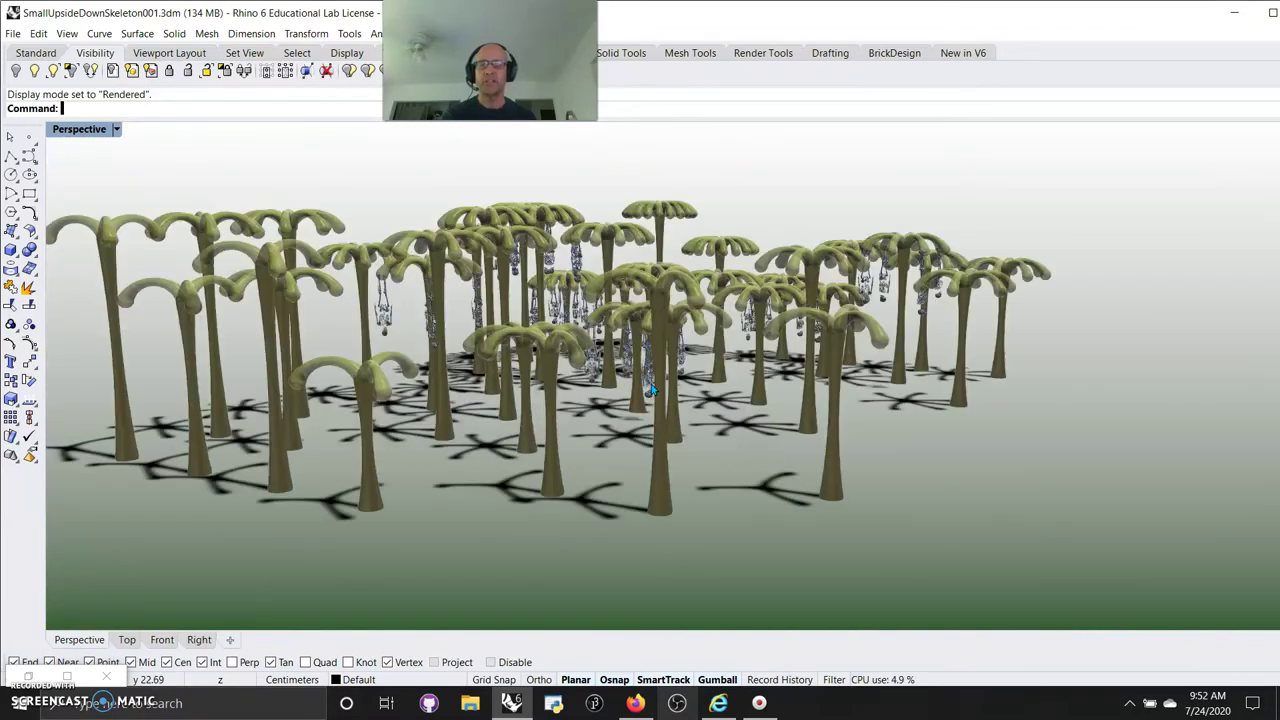
scroll(643, 389, "down", 1)
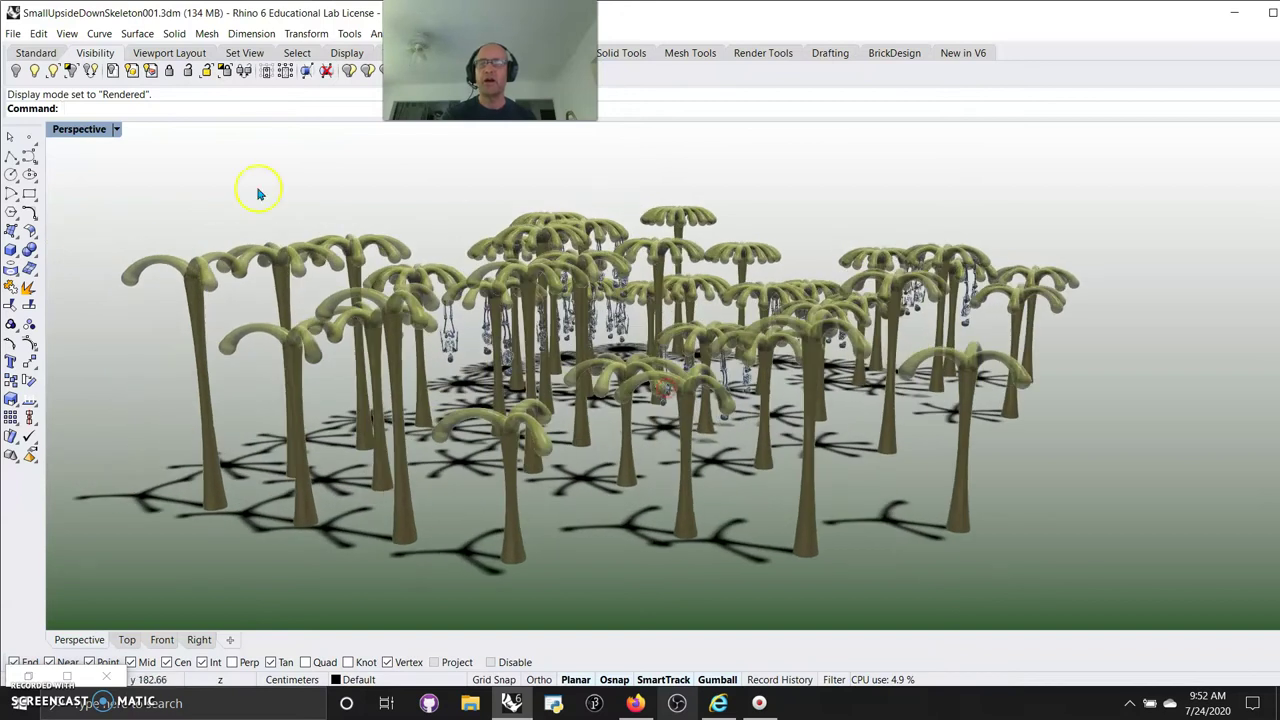
Set the perspective viewport to Shaded display and hide all the palms and hanging skeletons in Rhino
left_click(80, 129)
left_click(80, 185)
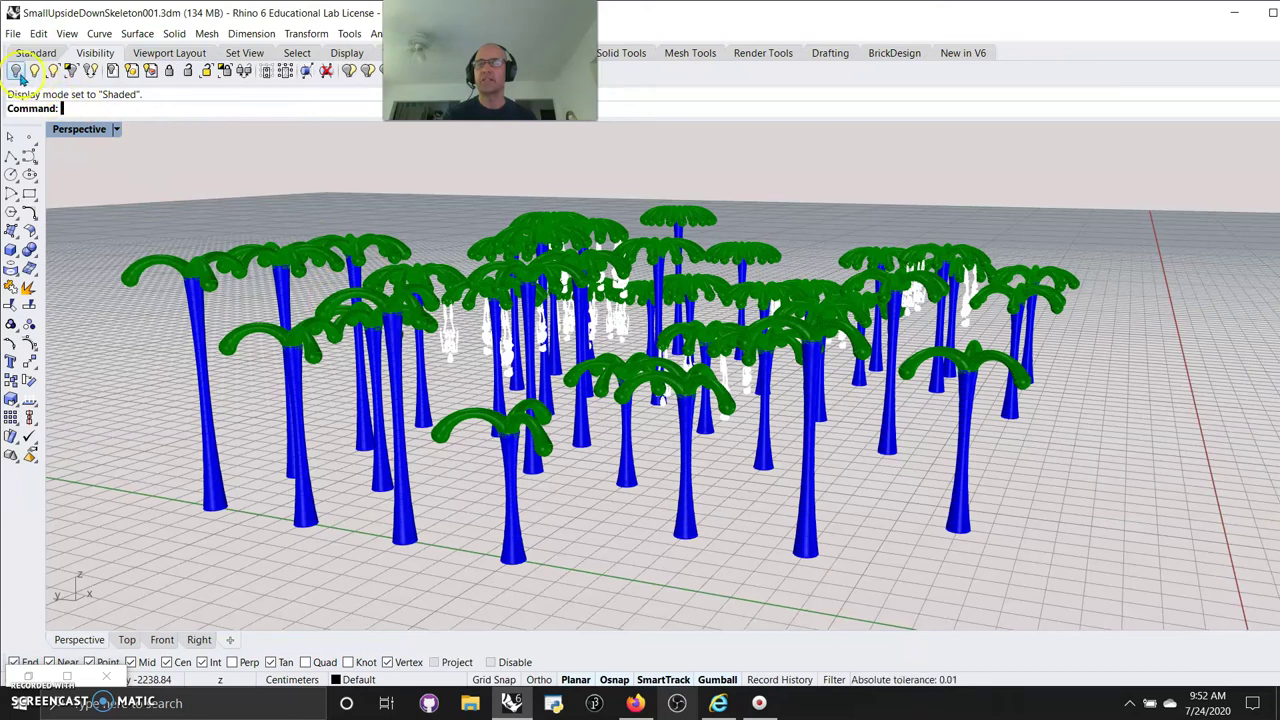
left_click_drag(1060, 565, 222, 182)
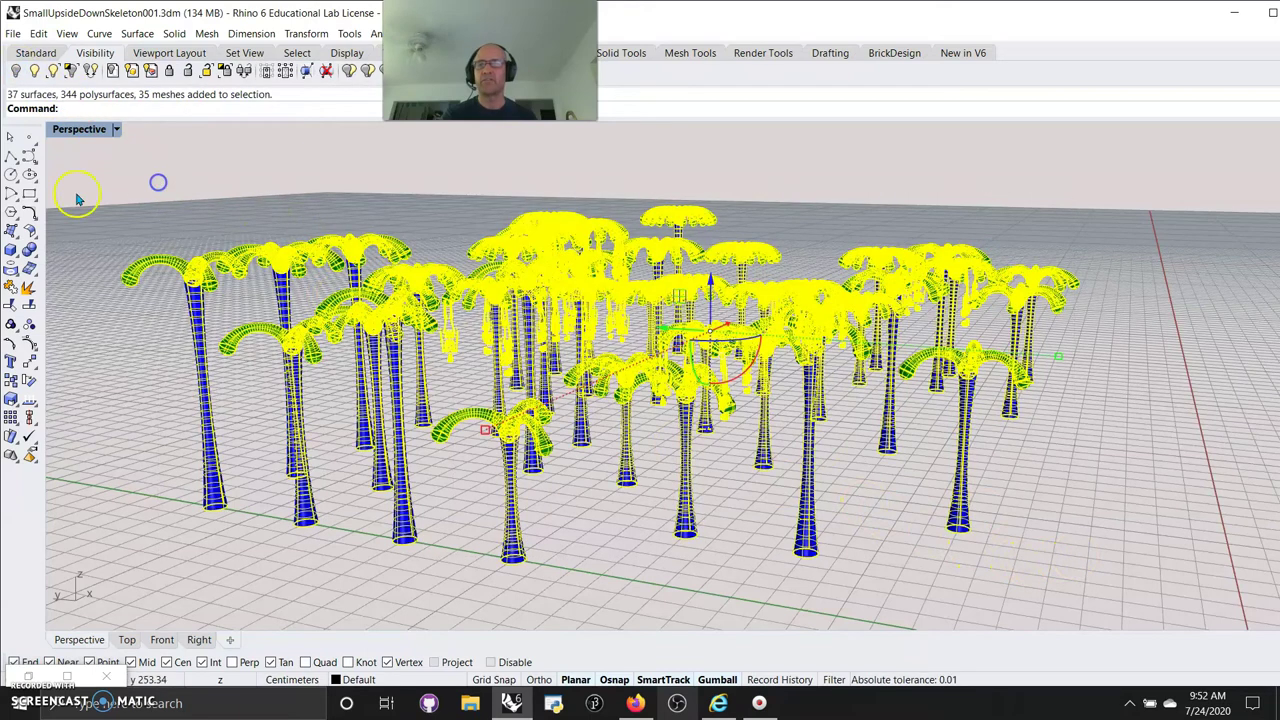
key("ctrl+h")
scroll(591, 372, "down", 5)
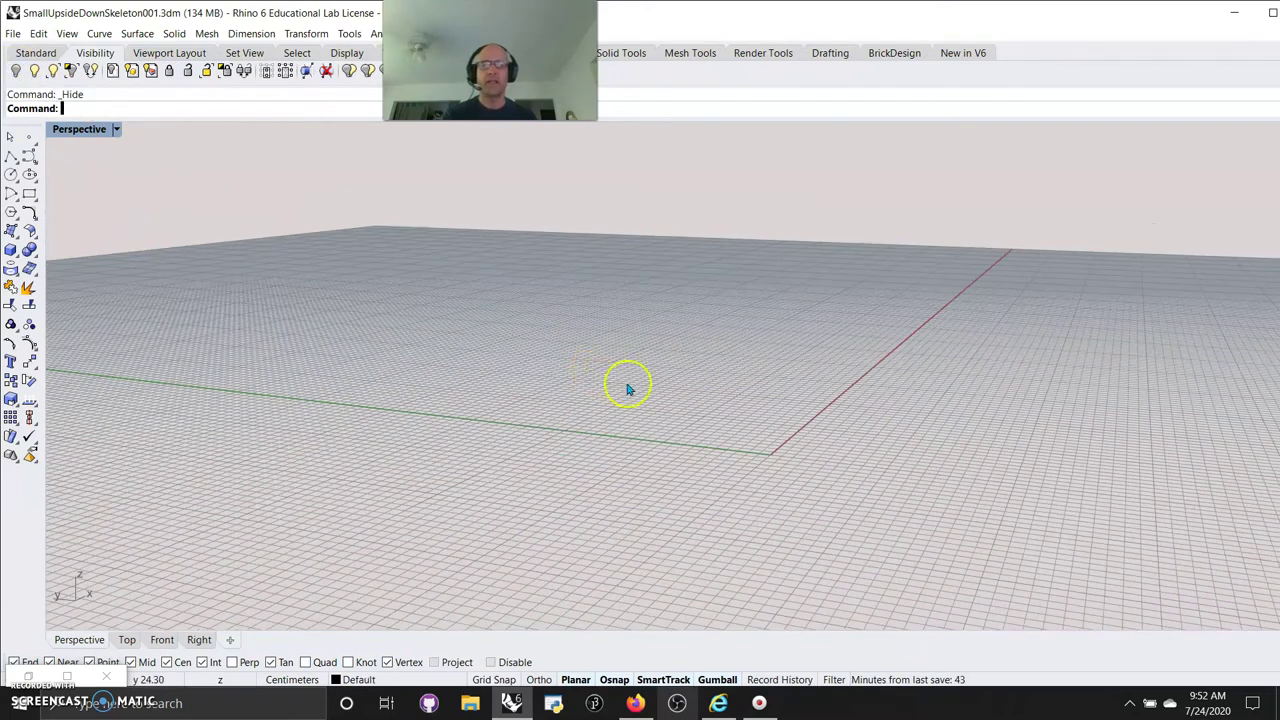
Restore the Grasshopper window beside the Rhino viewport and bring the Square grid's size and extent sliders into view
left_click(68, 680)
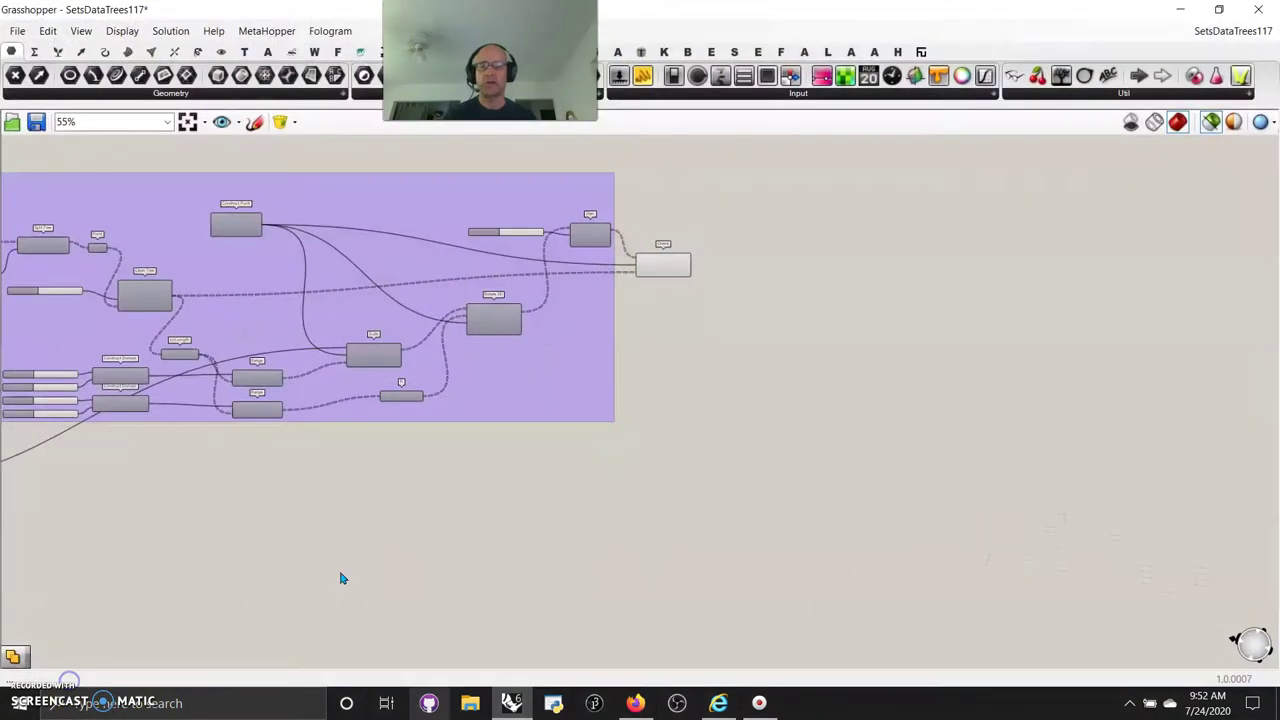
right_click_drag(338, 490, 1128, 566)
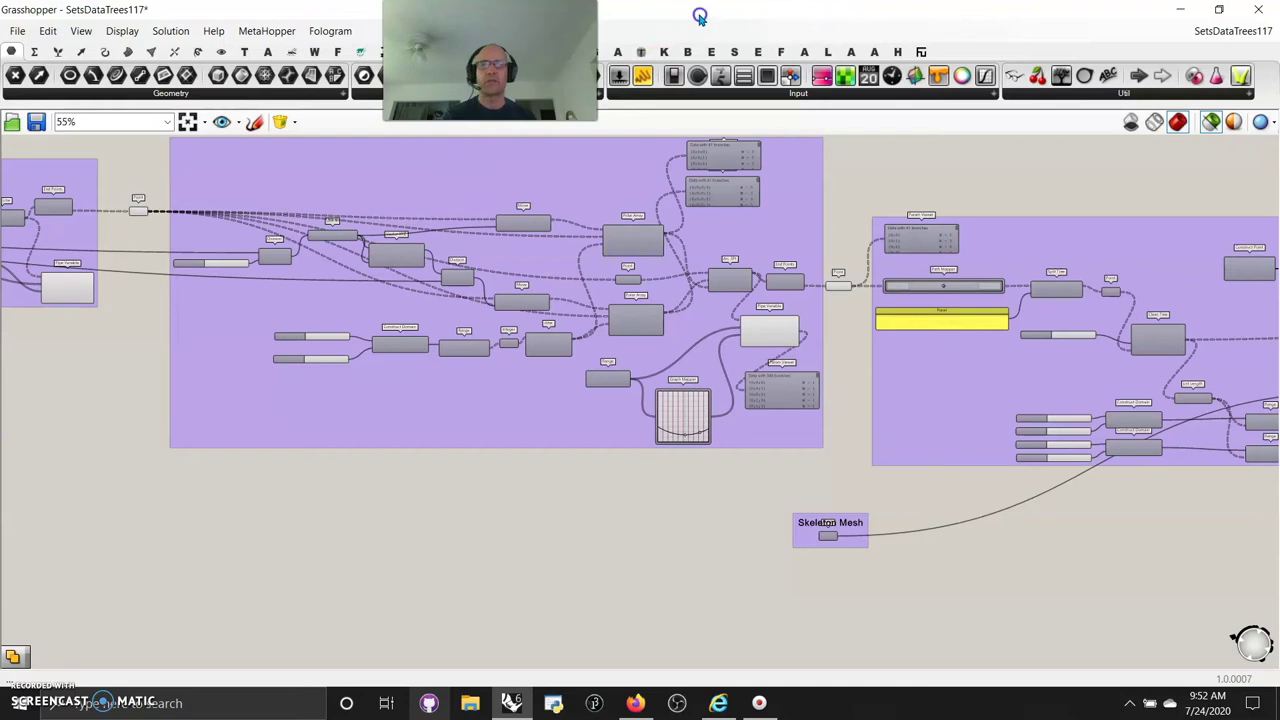
left_click_drag(700, 17, 1129, 17)
right_click_drag(1017, 387, 1112, 413)
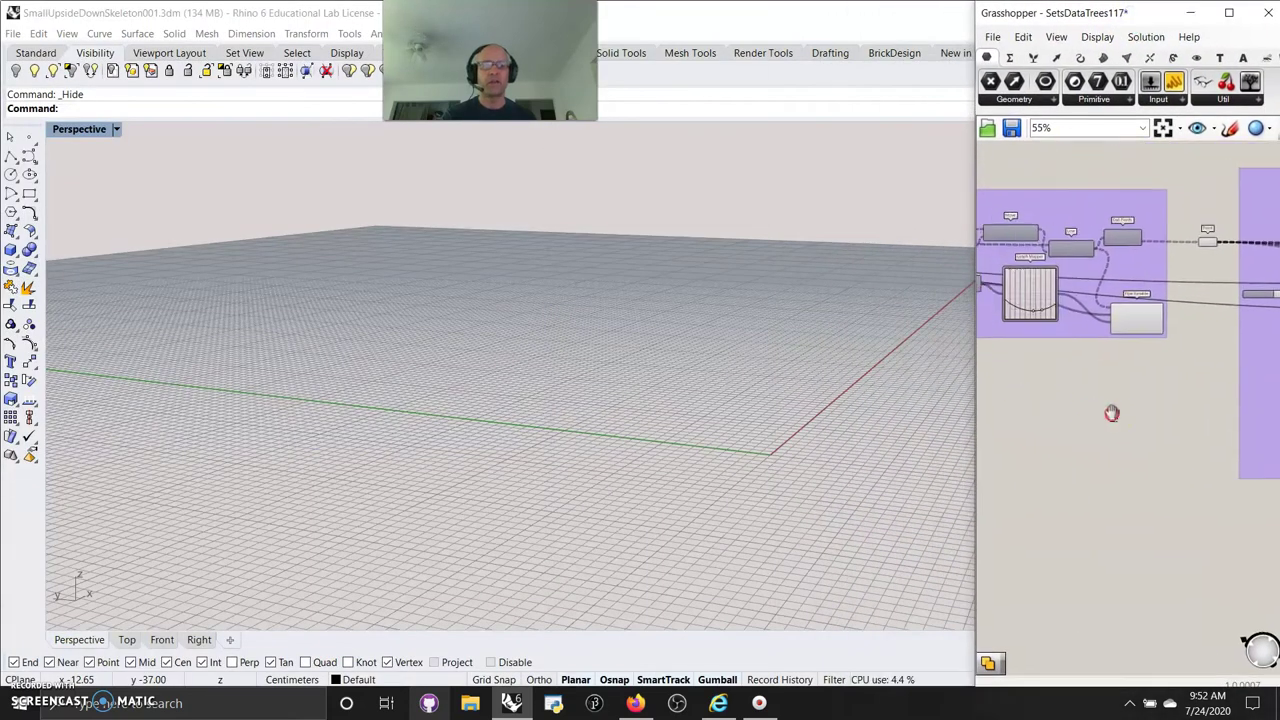
scroll(1160, 416, "down", 5)
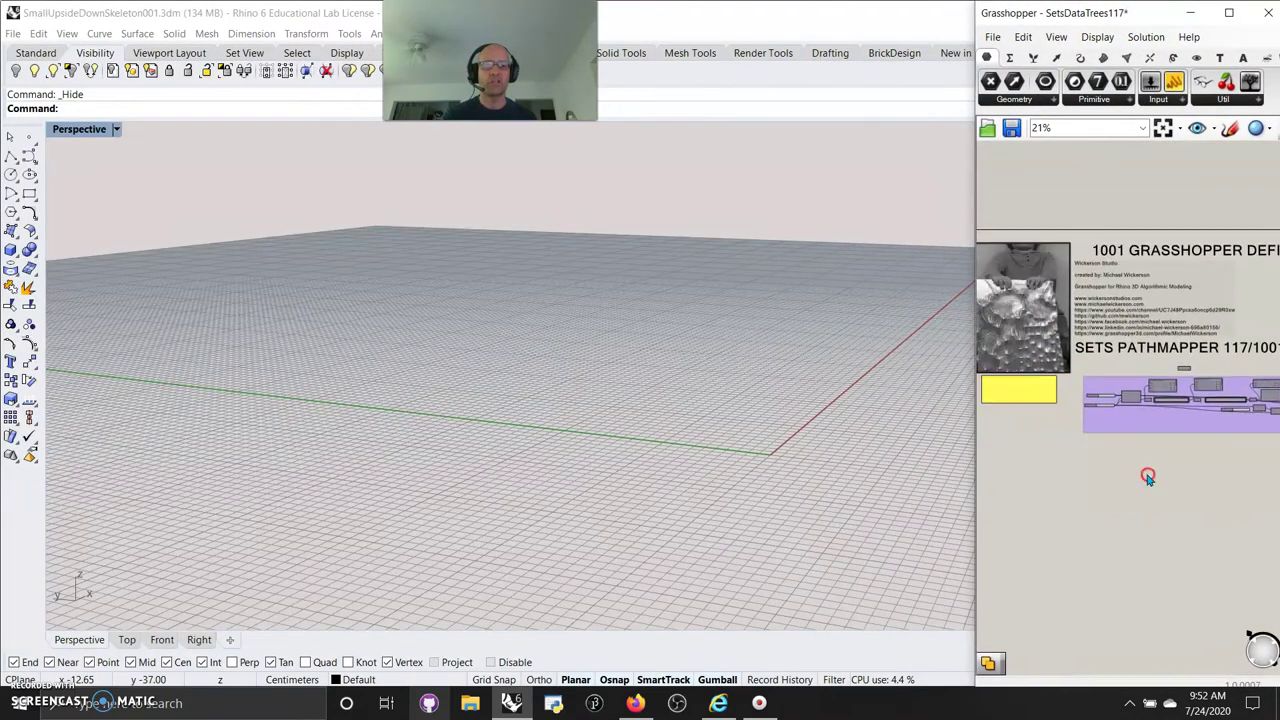
scroll(1148, 478, "up", 9)
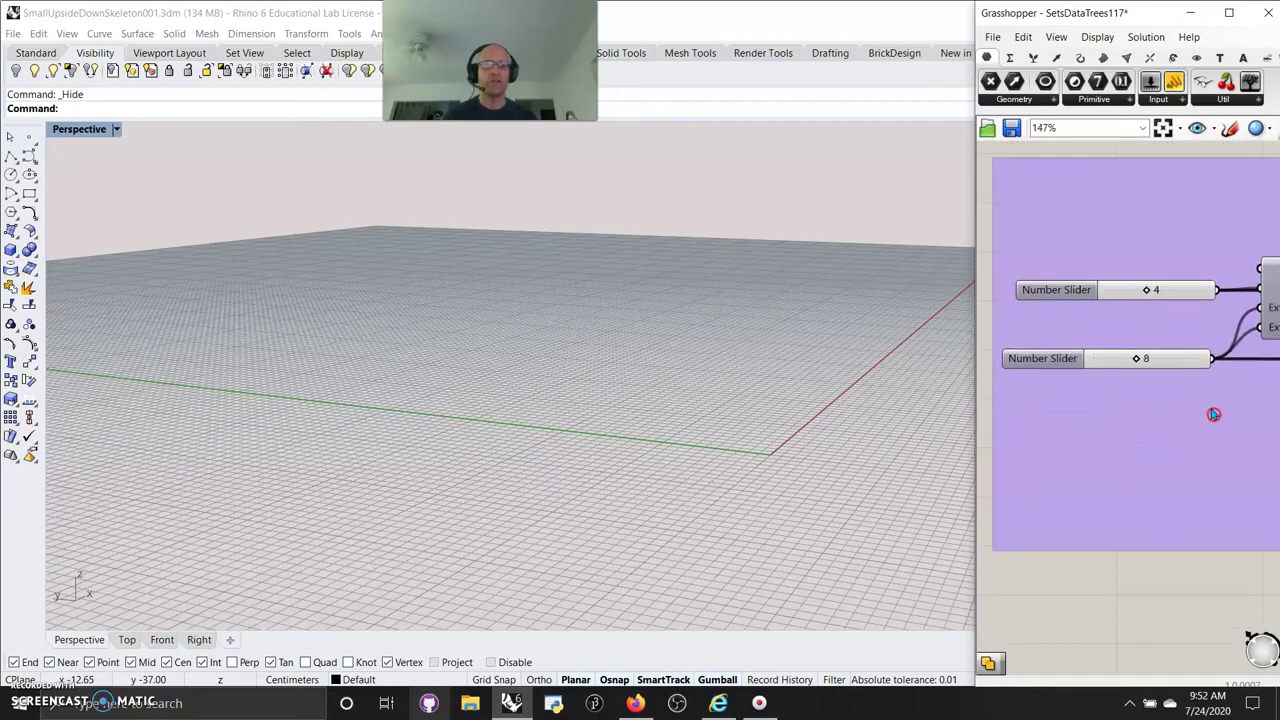
right_click_drag(863, 480, 616, 507)
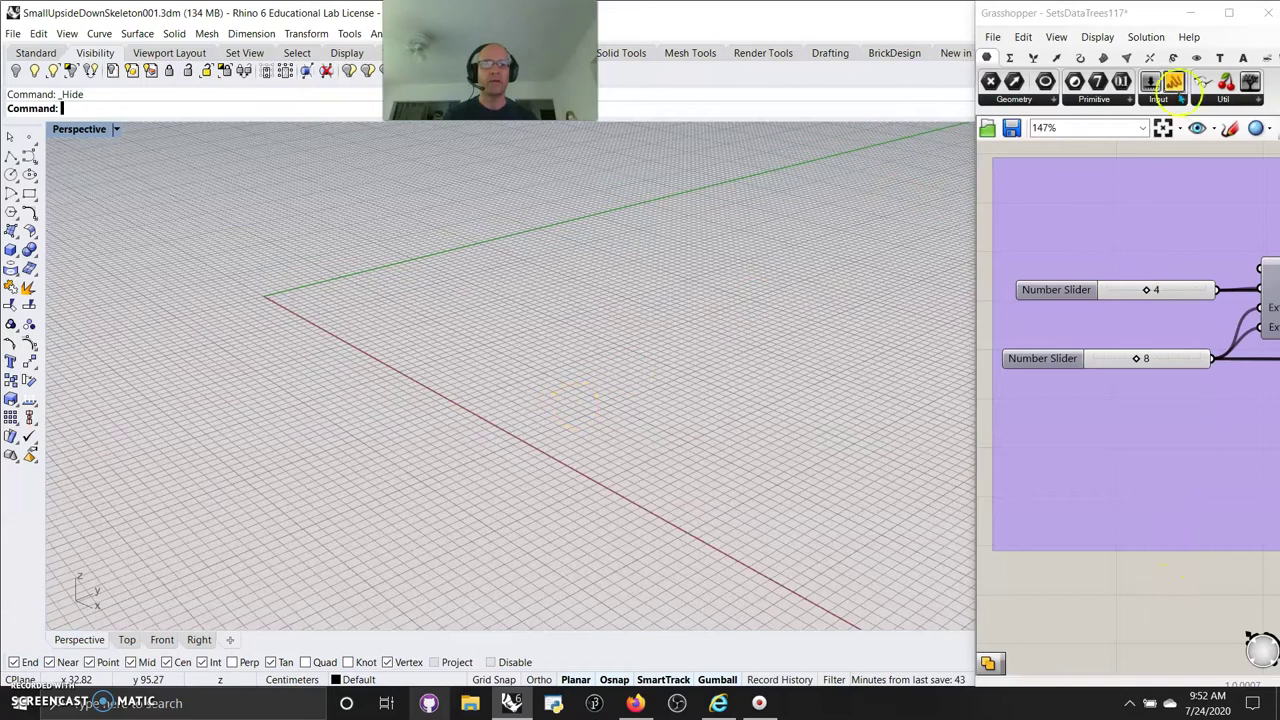
Adjust the Grasshopper window's width and examine the previewed palms and skeletons in the Rhino viewport
left_click_drag(974, 250, 720, 255)
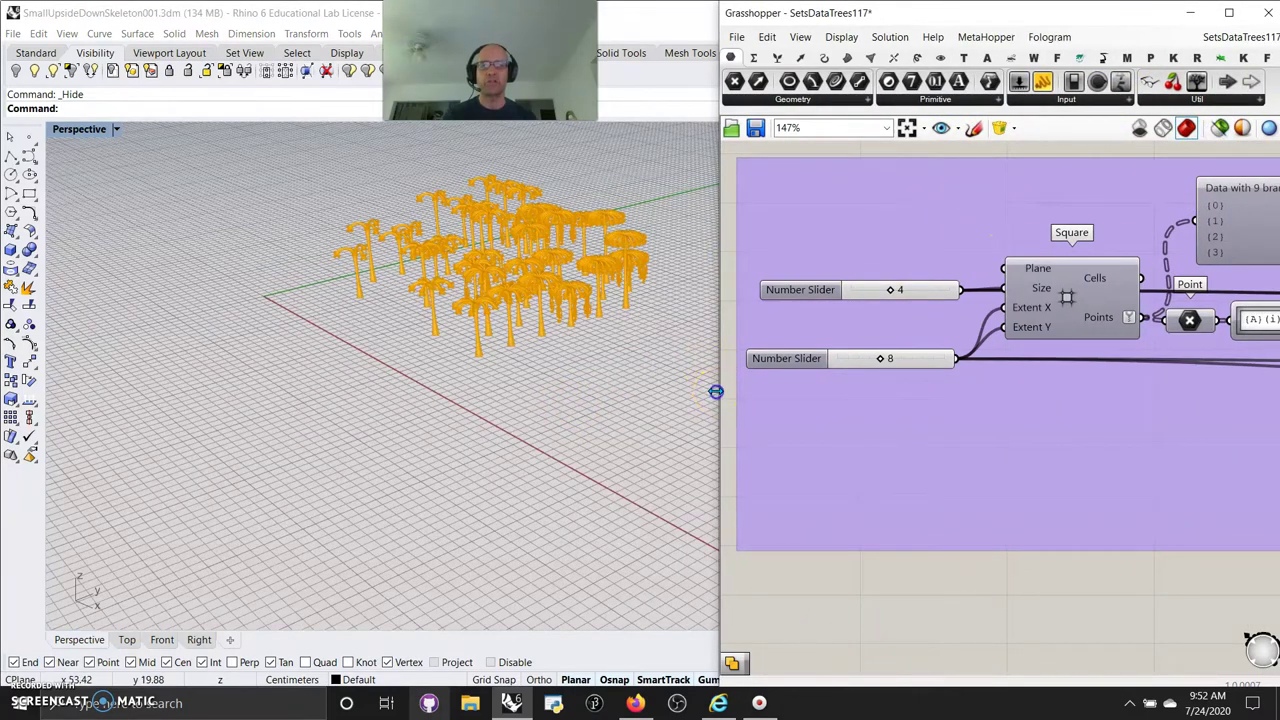
left_click_drag(716, 391, 986, 375)
scroll(495, 291, "up", 4)
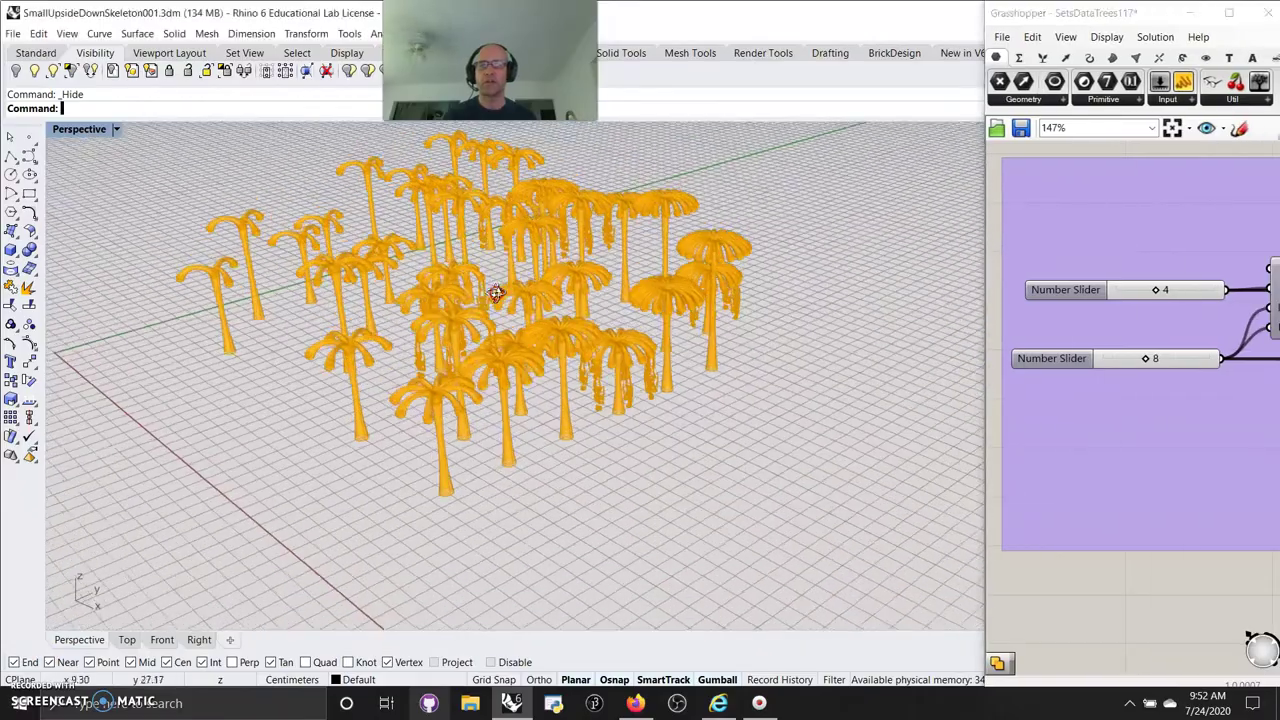
right_click_drag(495, 291, 446, 249)
scroll(574, 303, "up", 4)
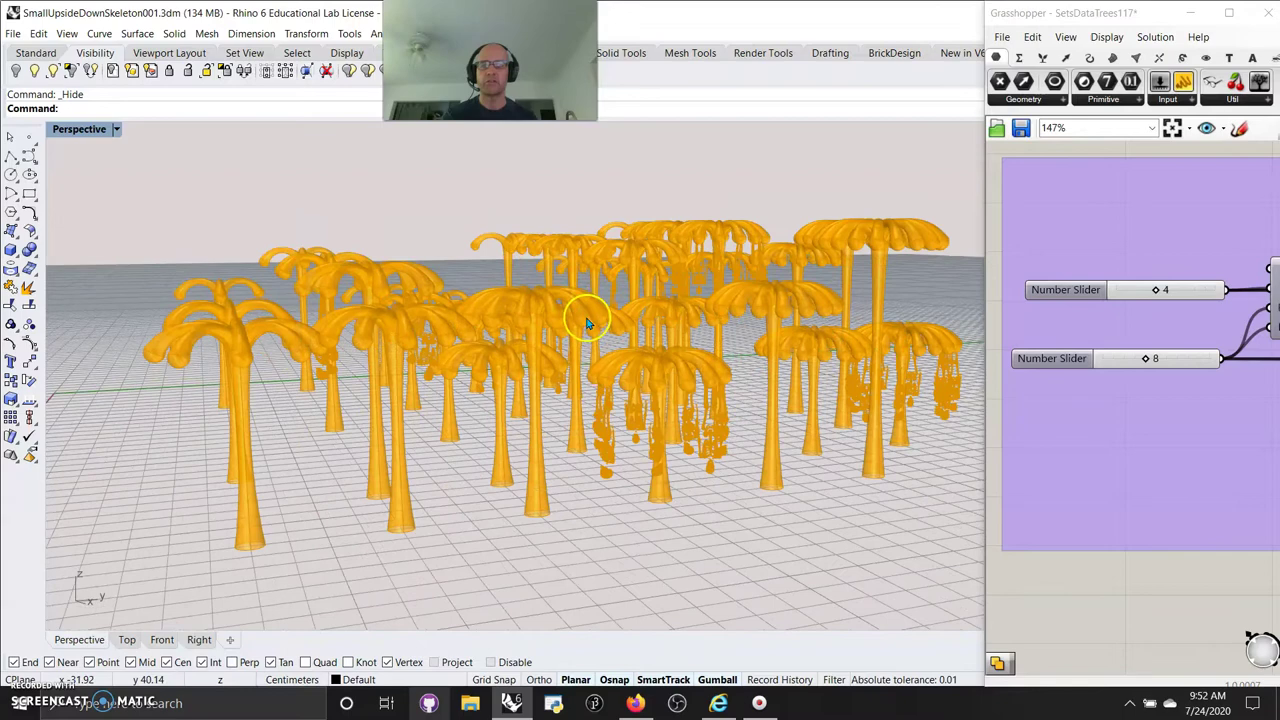
right_click_drag(525, 330, 480, 351)
Set the Square grid's extent slider to 4 and view the resulting palm grove up close
left_click(1145, 360)
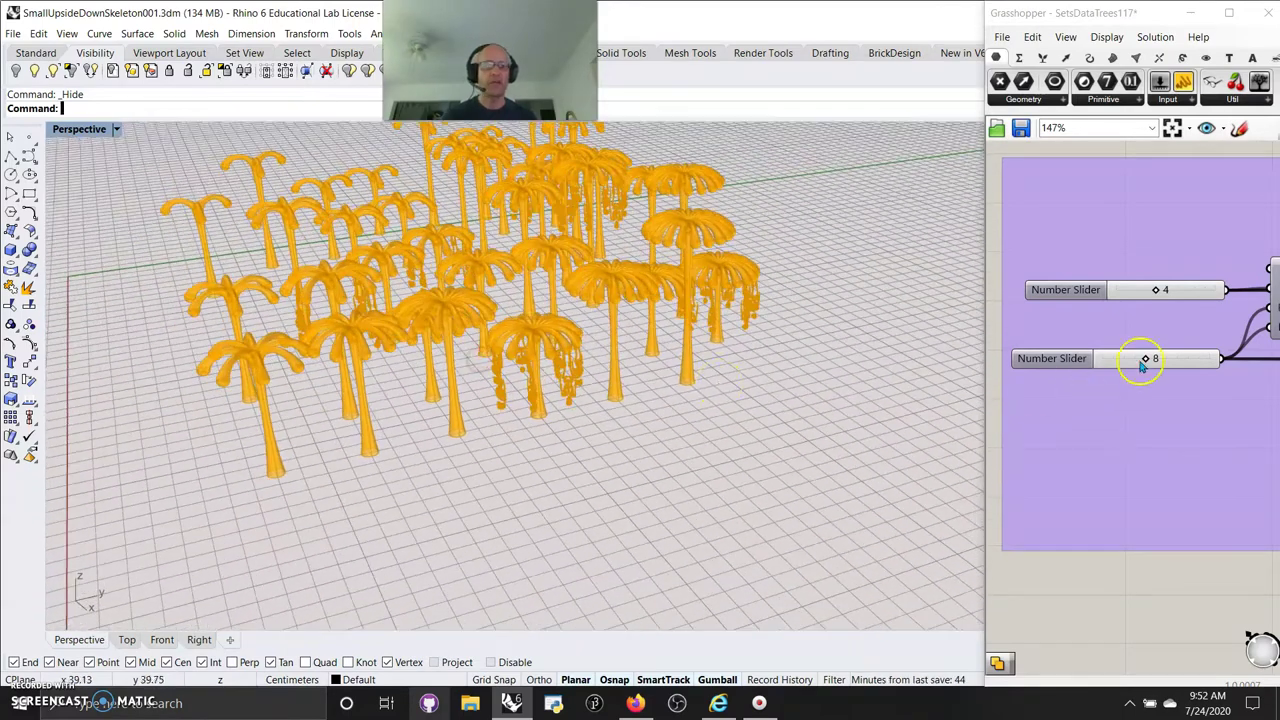
right_click(1145, 362)
left_click(1140, 420)
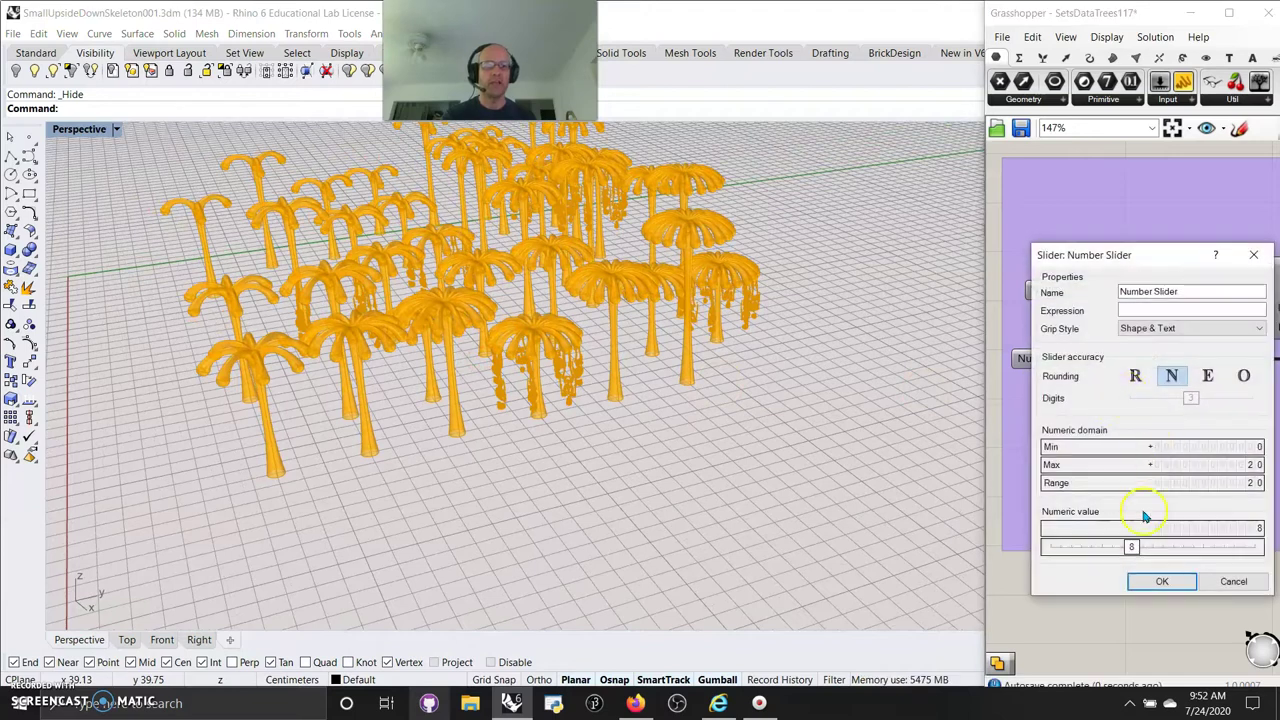
left_click_drag(1138, 548, 1091, 547)
left_click(1155, 583)
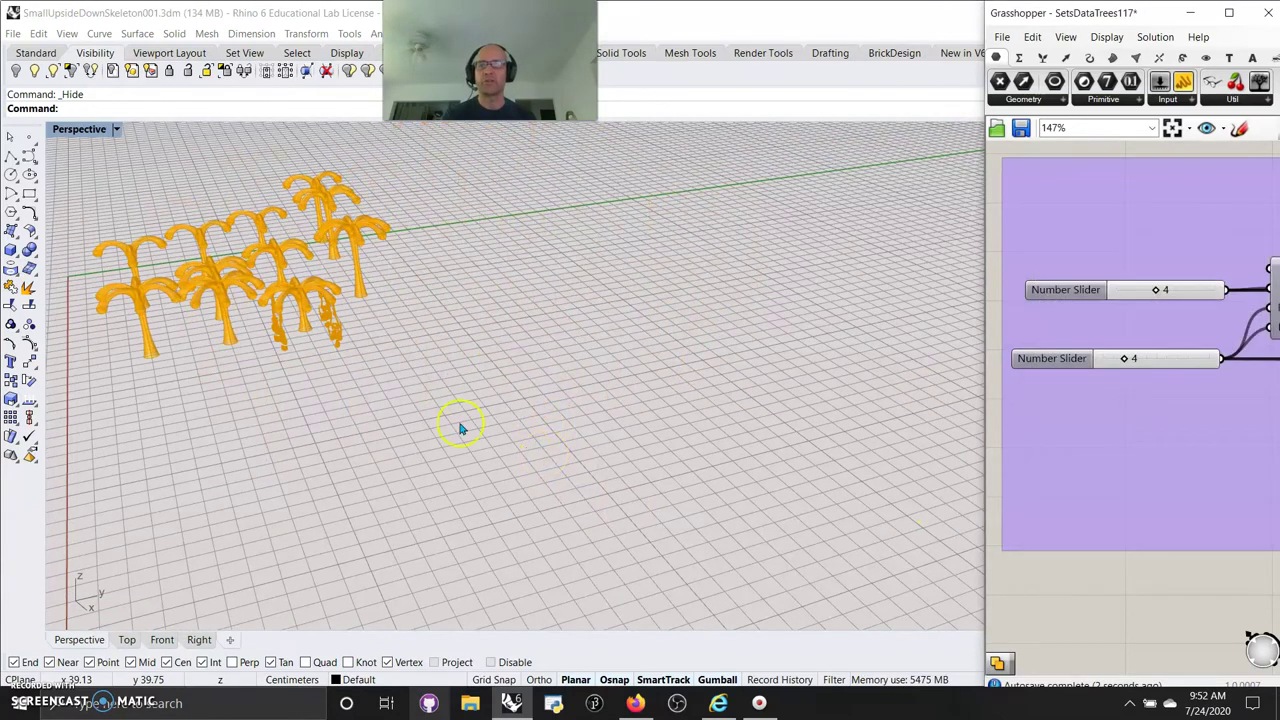
right_click_drag(308, 354, 502, 352)
mouse_move(700, 418)
right_mouse_down()
mouse_move(663, 423)
mouse_move(709, 409)
right_mouse_up()
scroll(680, 509, "up", 3)
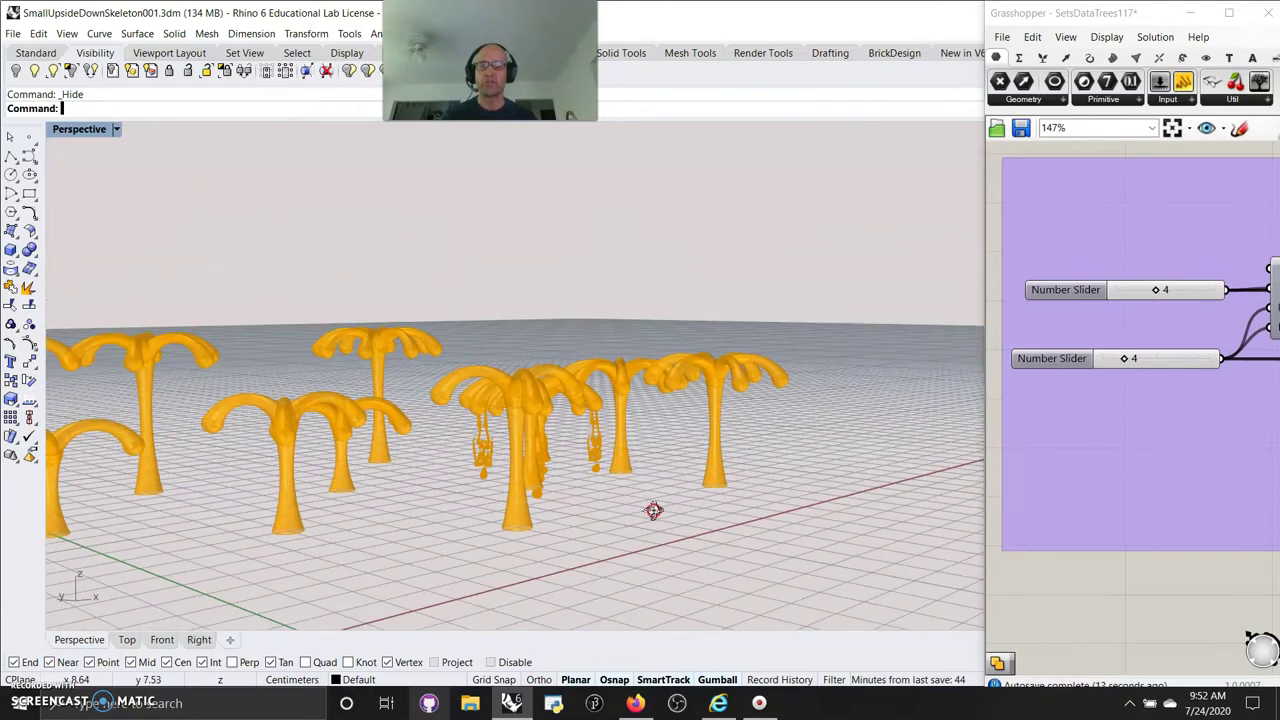
scroll(664, 515, "up", 3)
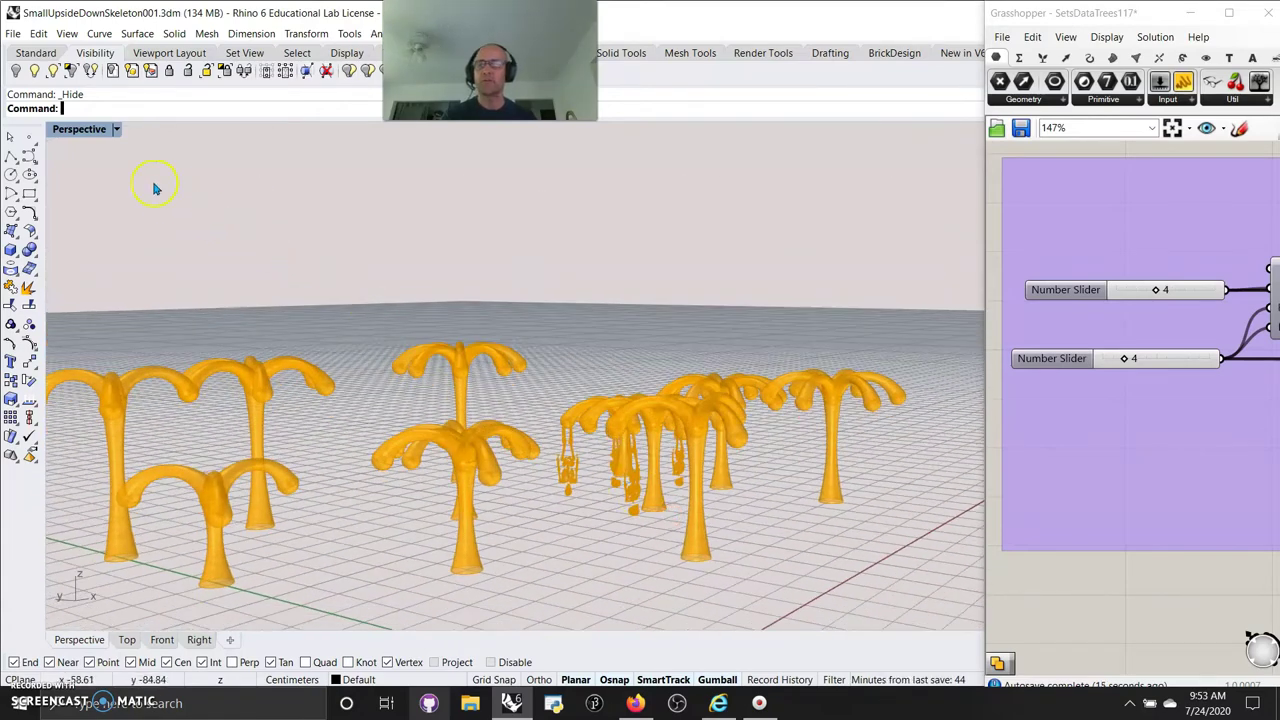
Set the perspective viewport to Rendered display and frame the previewed palms and skeletons
left_click(85, 136)
left_click(85, 183)
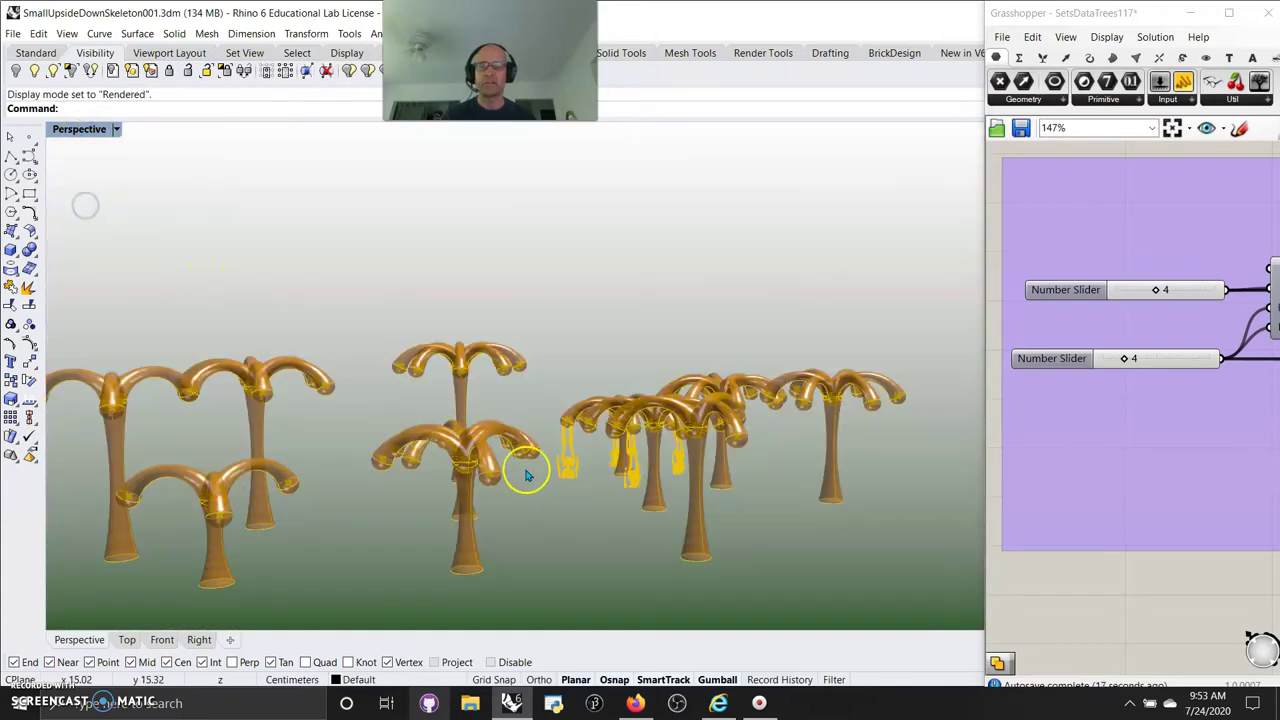
scroll(551, 486, "up", 2)
scroll(551, 486, "down", 4)
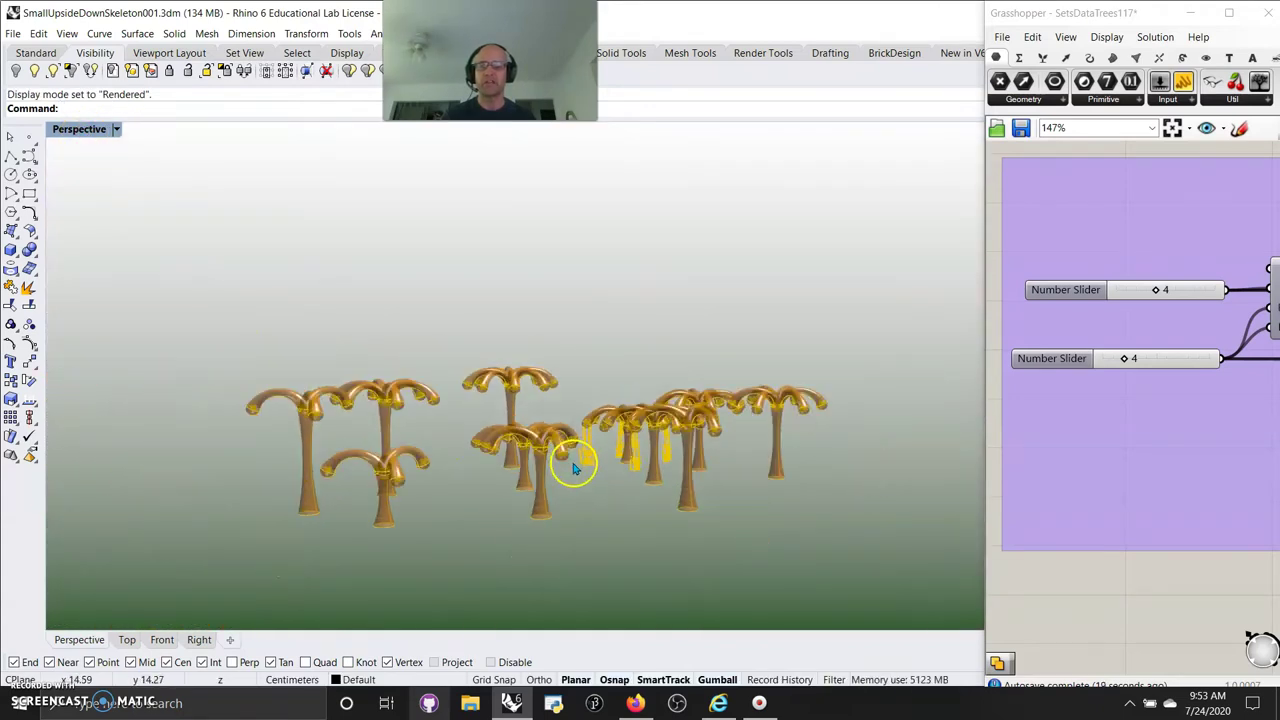
scroll(560, 458, "up", 2)
scroll(613, 488, "up", 2)
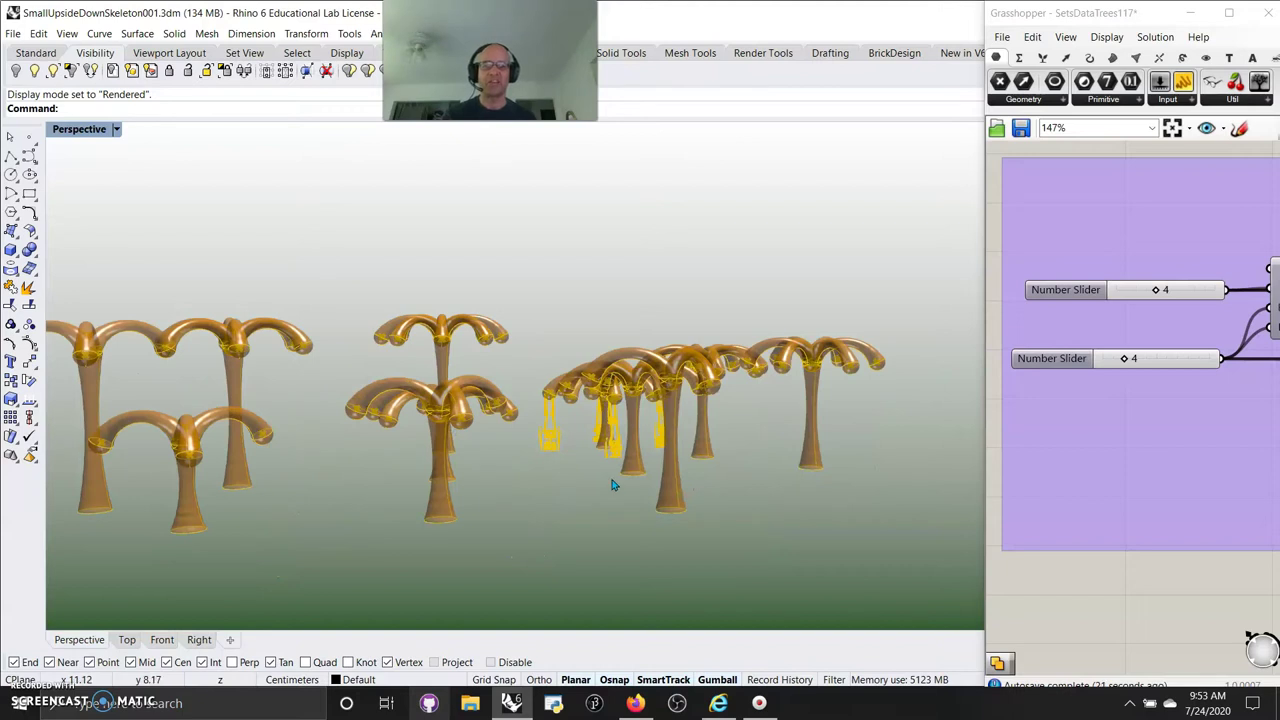
Set the Square grid's extent slider to 16 in its settings to generate a larger palm grove
left_click(1145, 360)
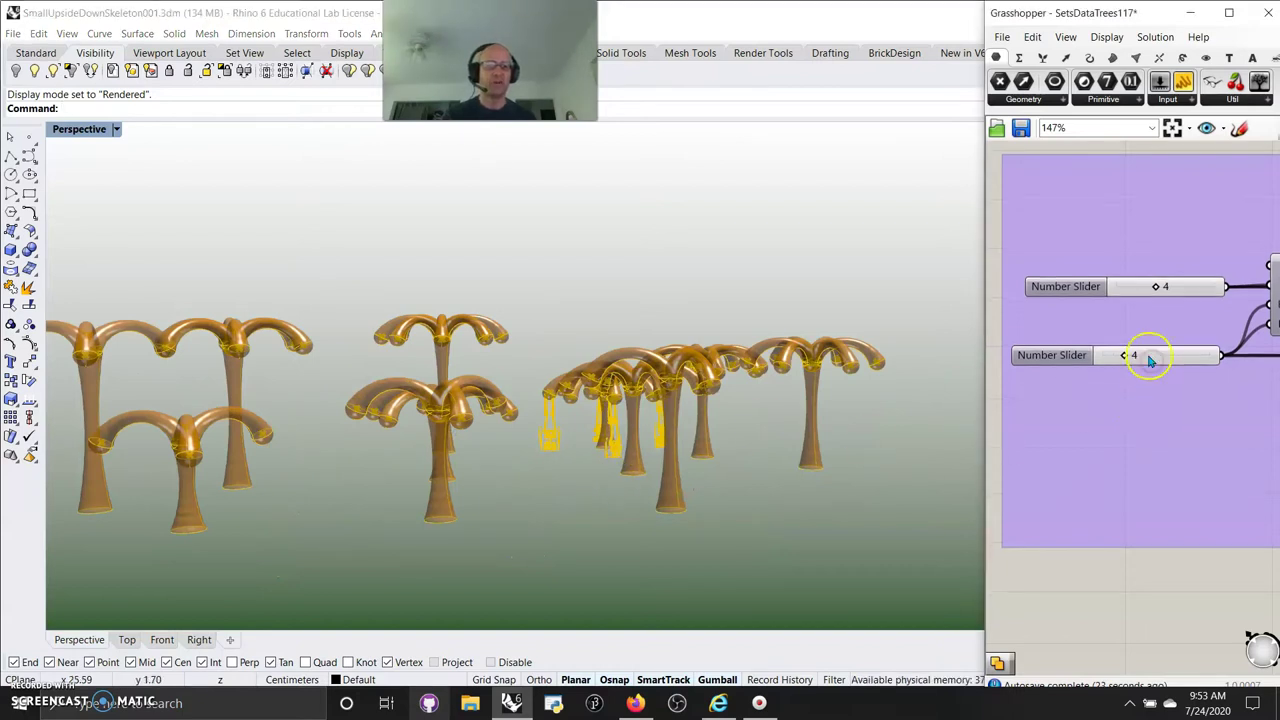
left_click(1152, 356)
right_click(1152, 356)
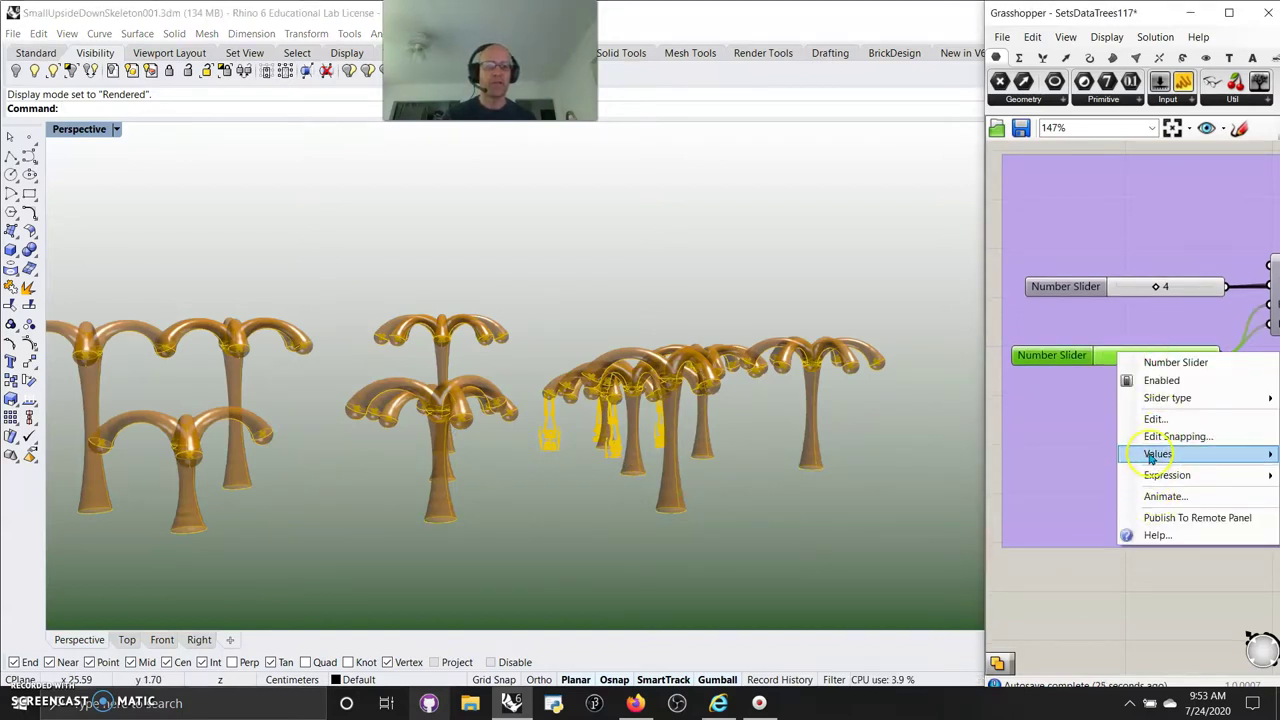
left_click(1157, 416)
left_click_drag(1098, 542, 1212, 546)
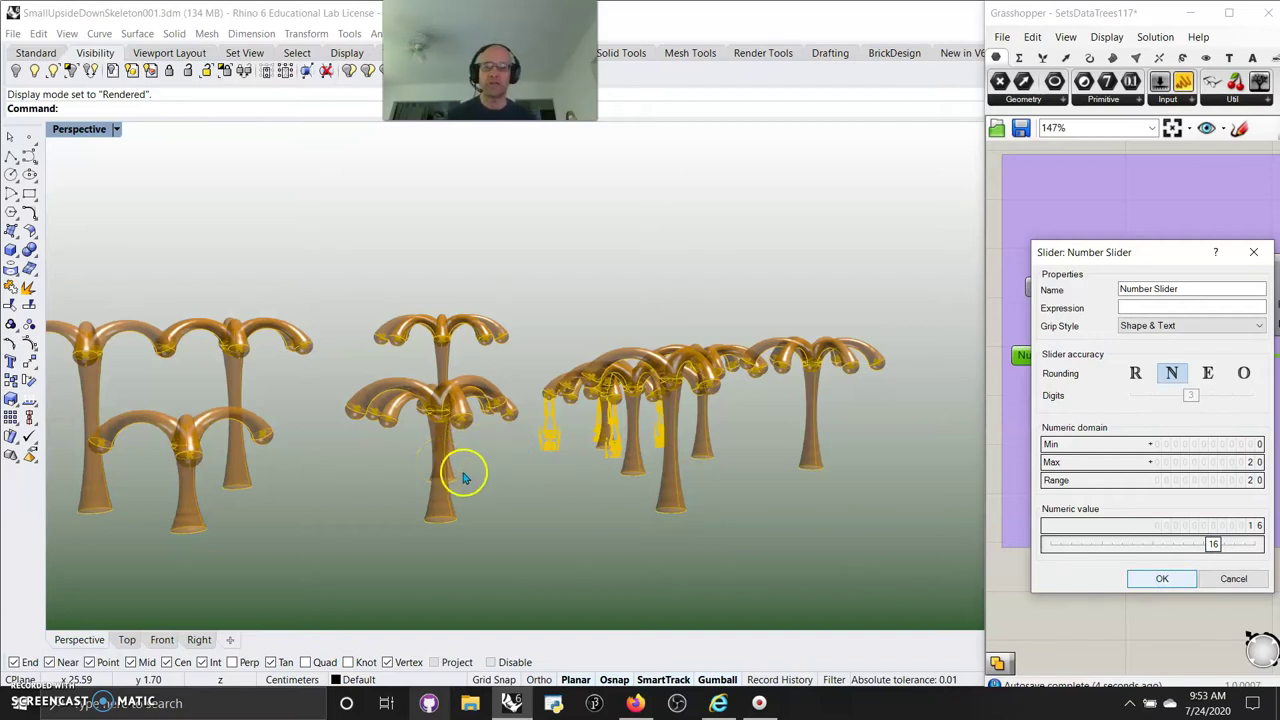
left_click(1160, 579)
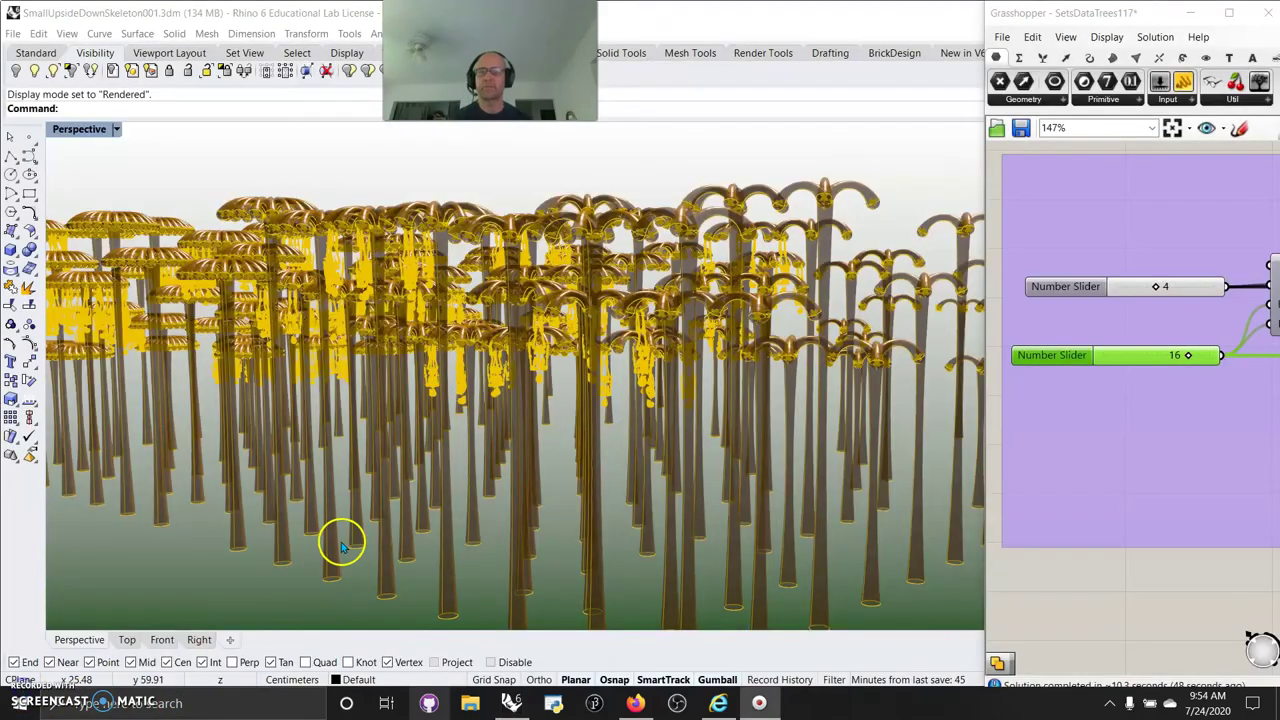
Examine the enlarged palm grove from low, close-up and overhead viewpoints, including the hanging skeletons and the canopy layout
scroll(618, 464, "down", 10)
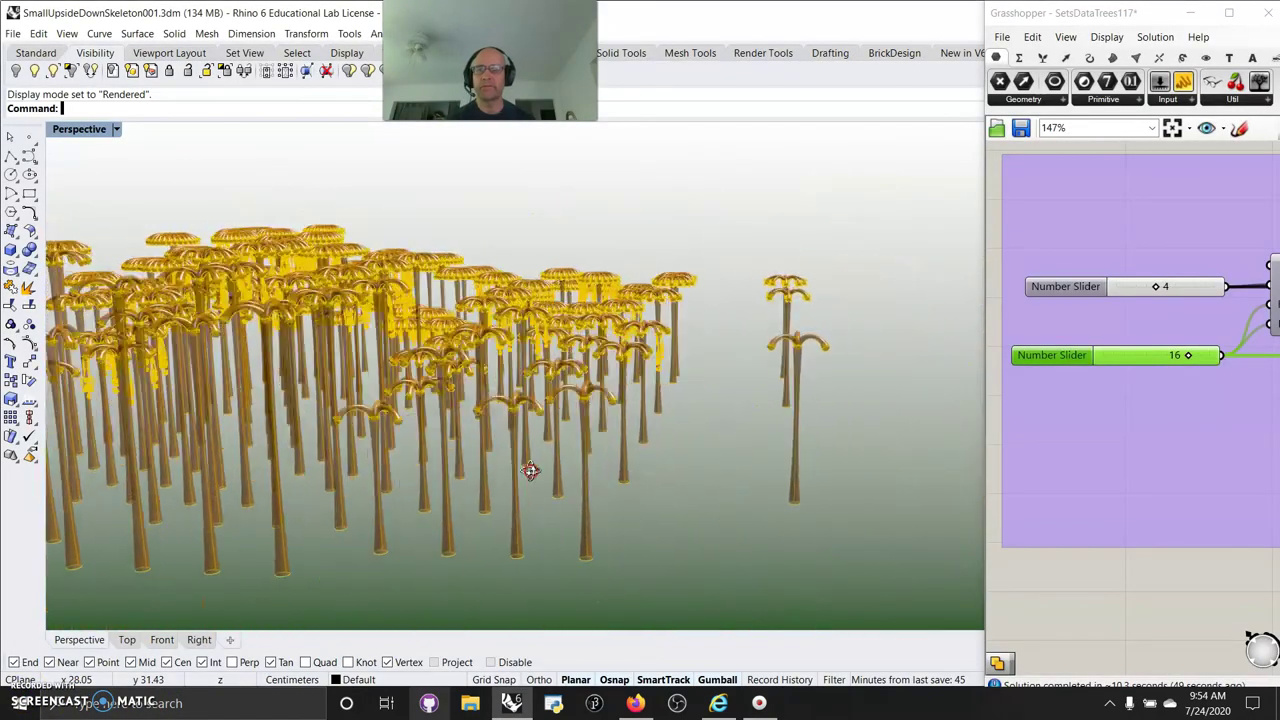
right_click_drag(468, 483, 401, 464)
scroll(467, 420, "up", 12)
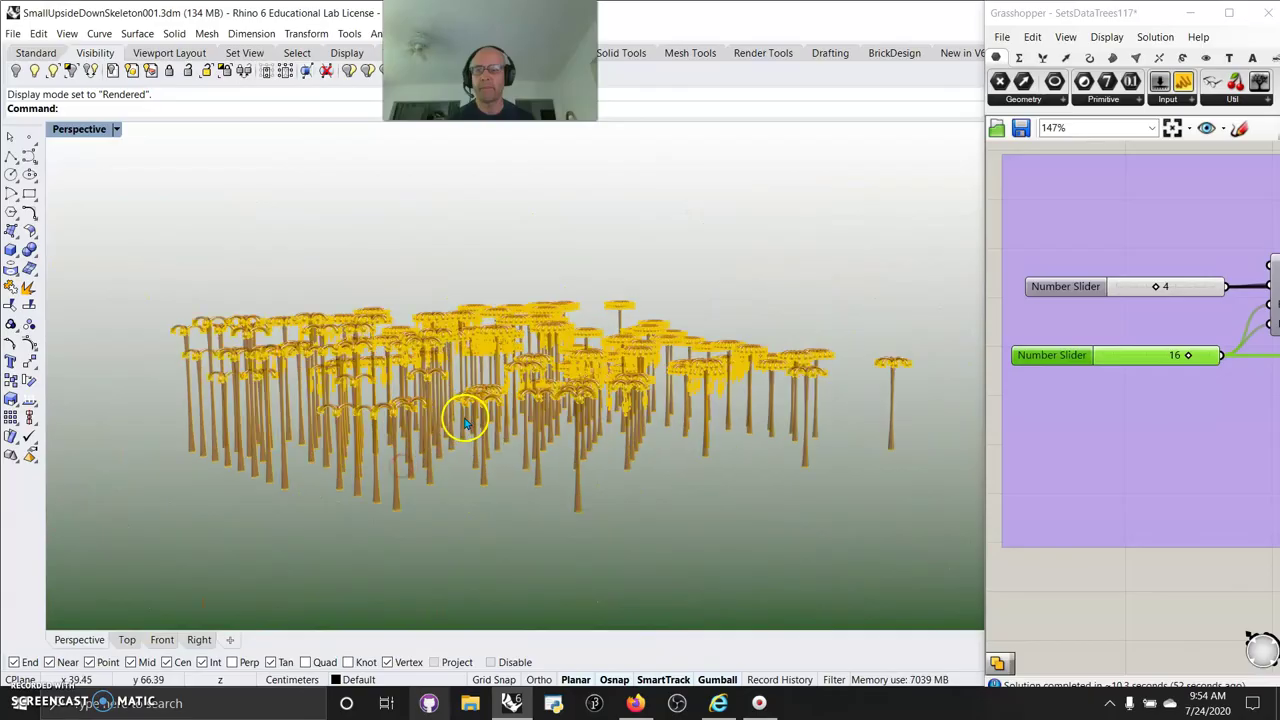
scroll(476, 410, "up", 10)
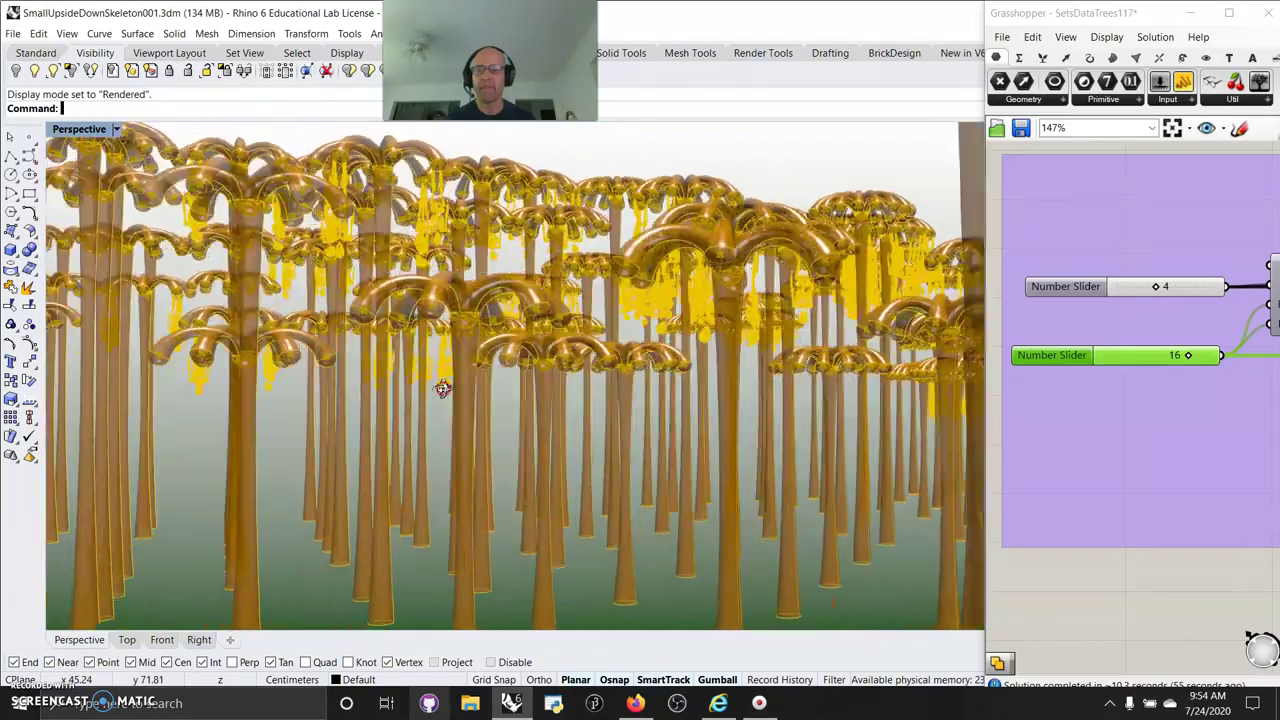
right_click_drag(442, 388, 225, 398)
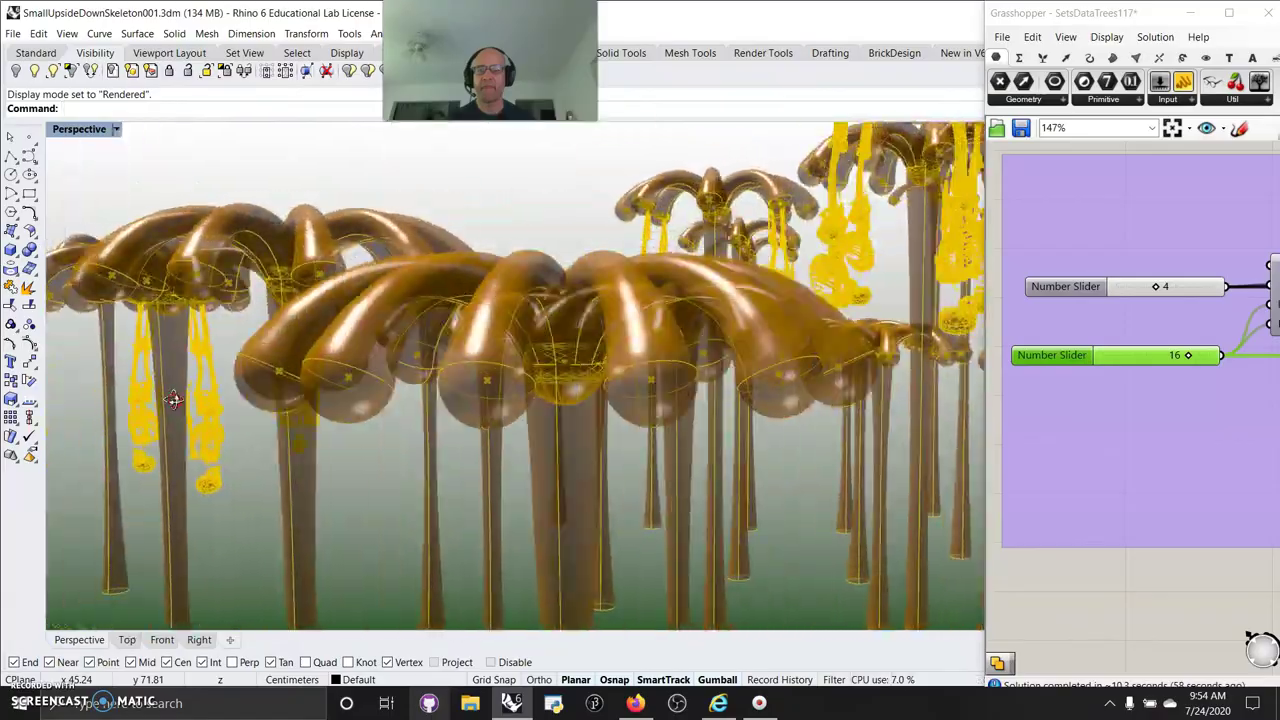
right_click_drag(174, 400, 1167, 411)
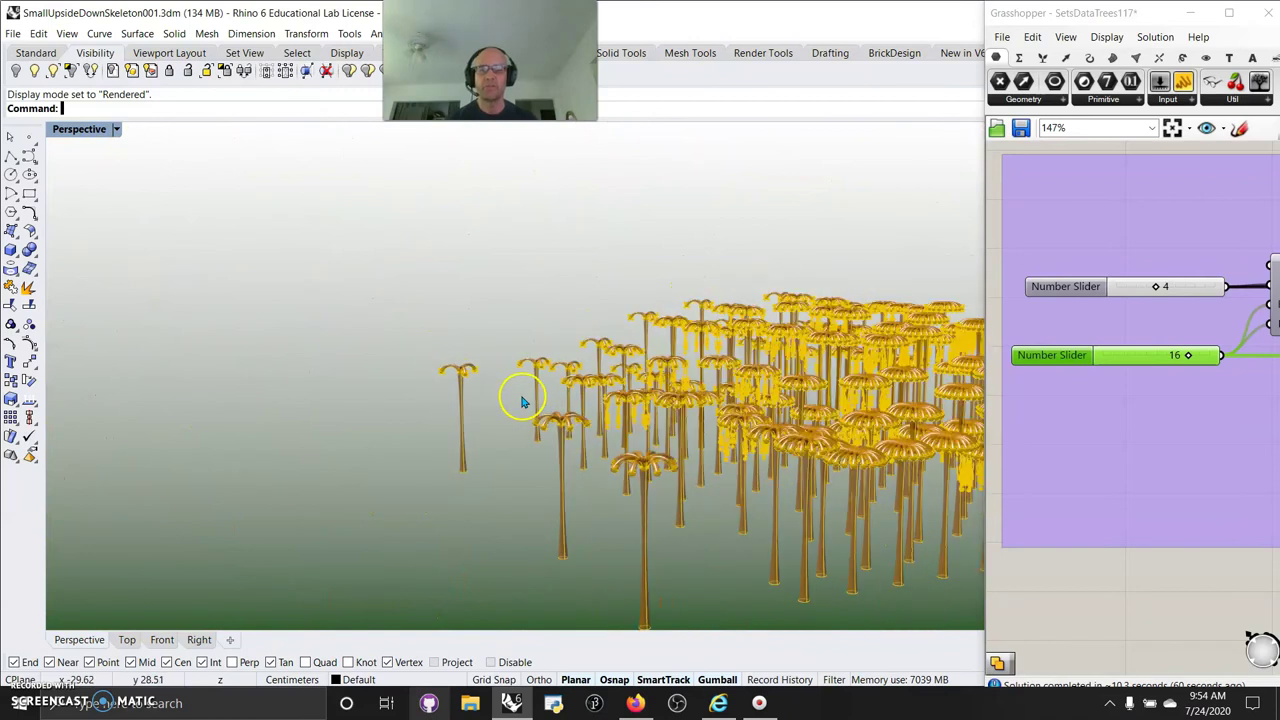
right_click_drag(802, 447, 863, 538)
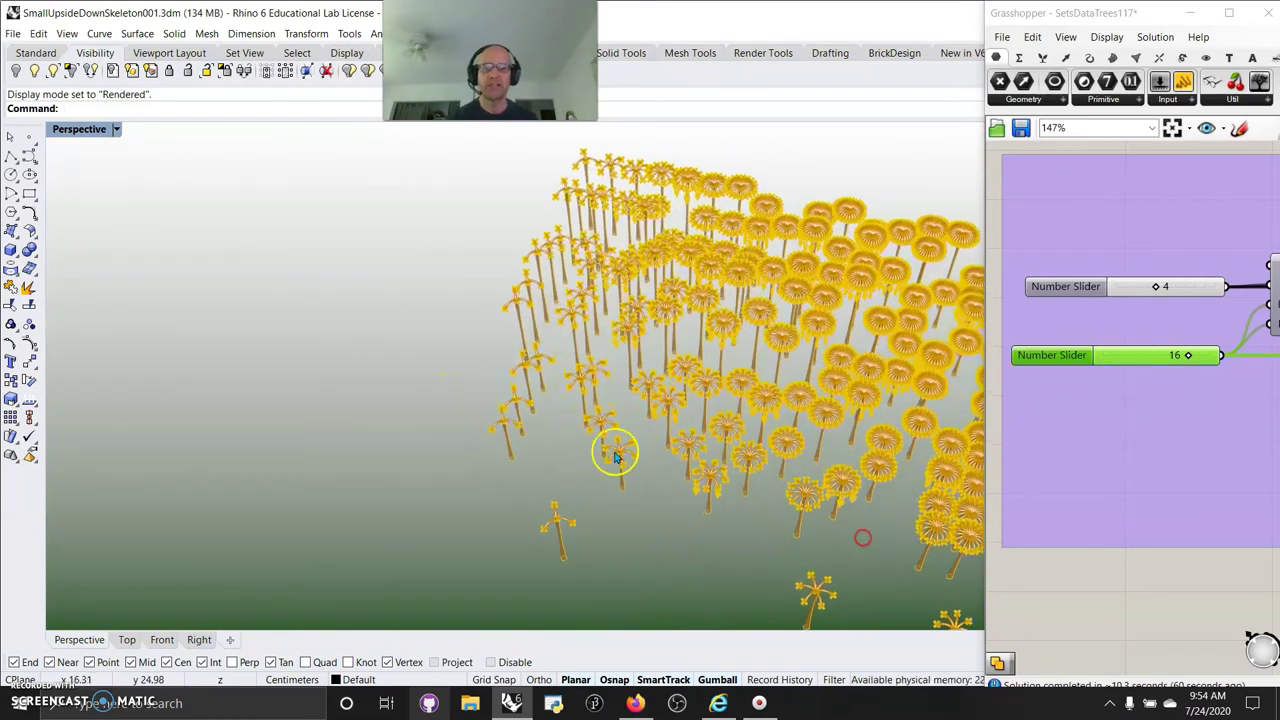
scroll(451, 435, "down", 5)
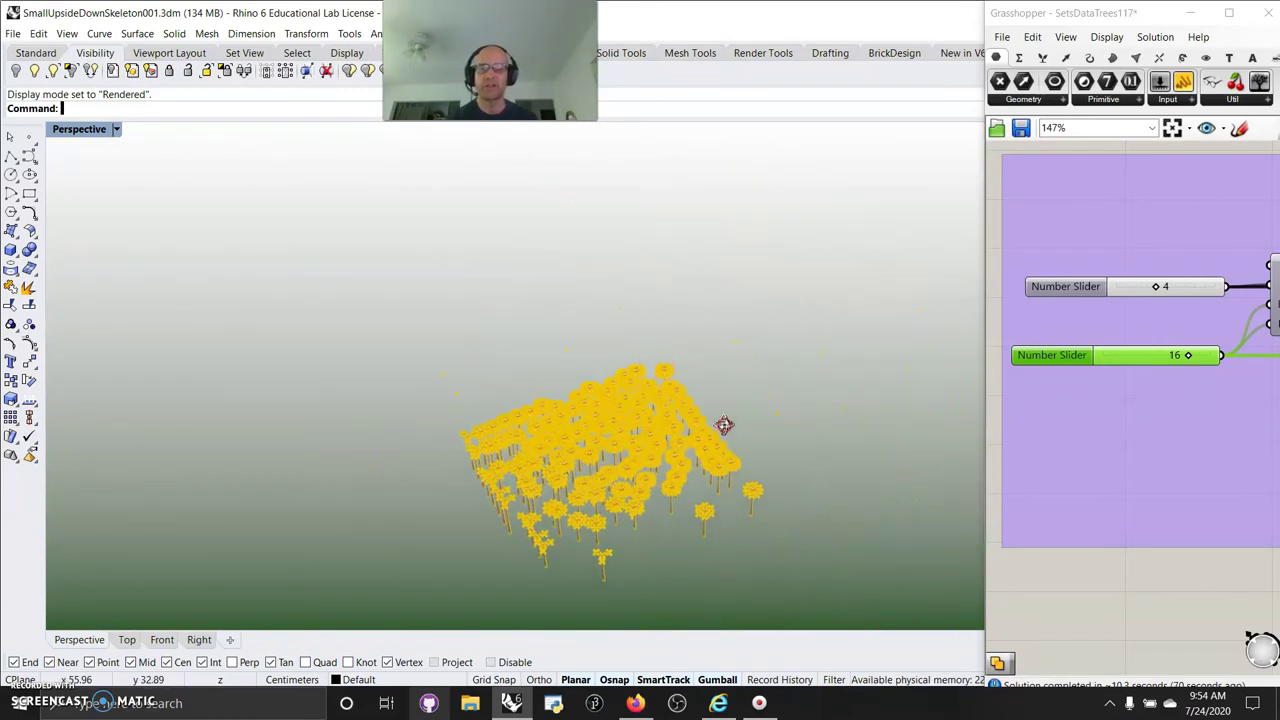
scroll(680, 436, "up", 5)
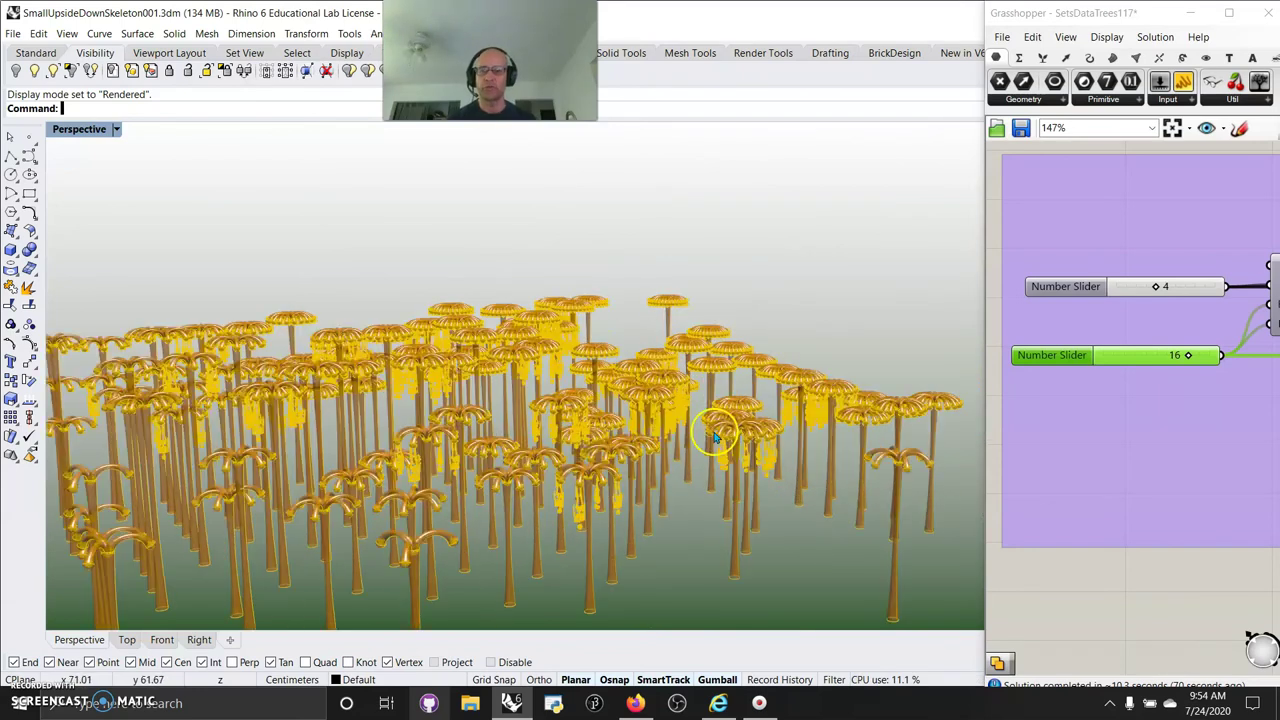
right_click_drag(508, 515, 472, 517)
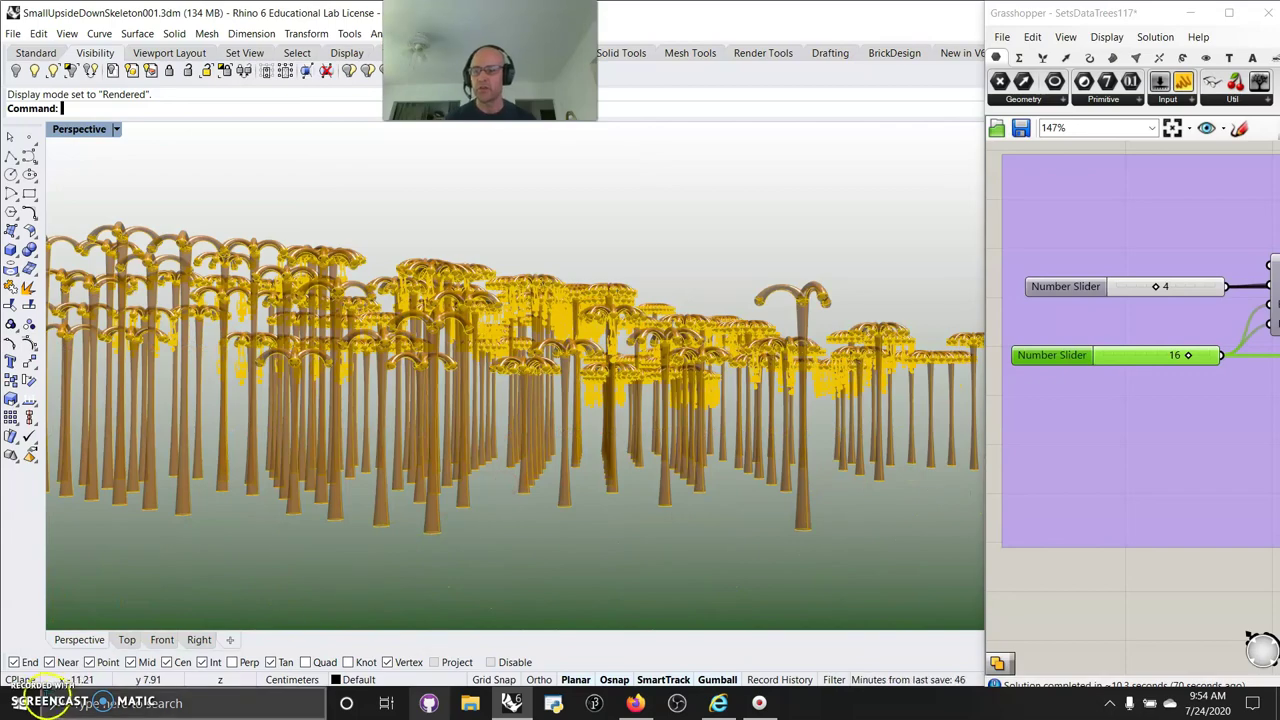